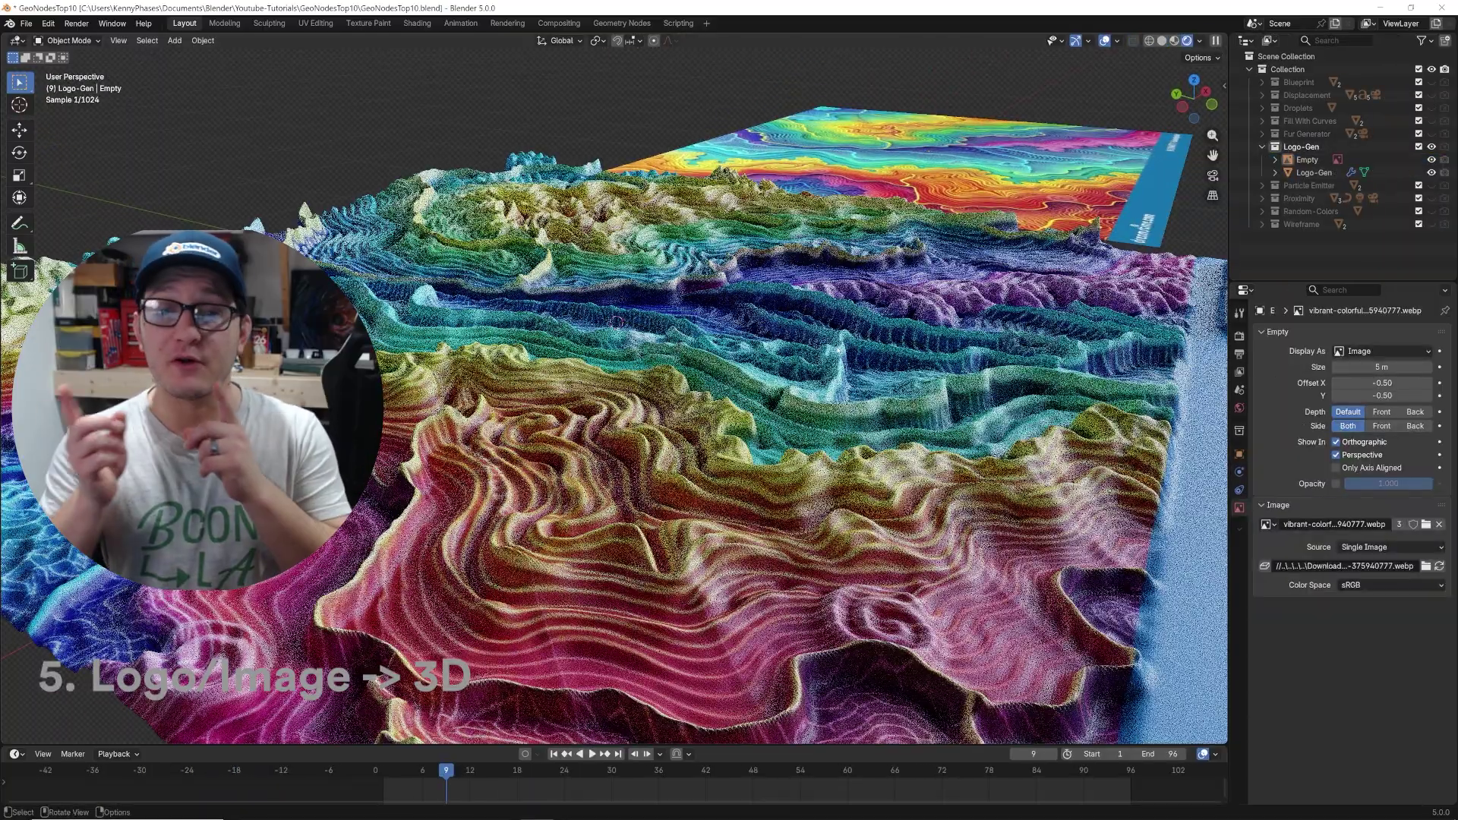
middle_drag(839, 349, 839, 344)
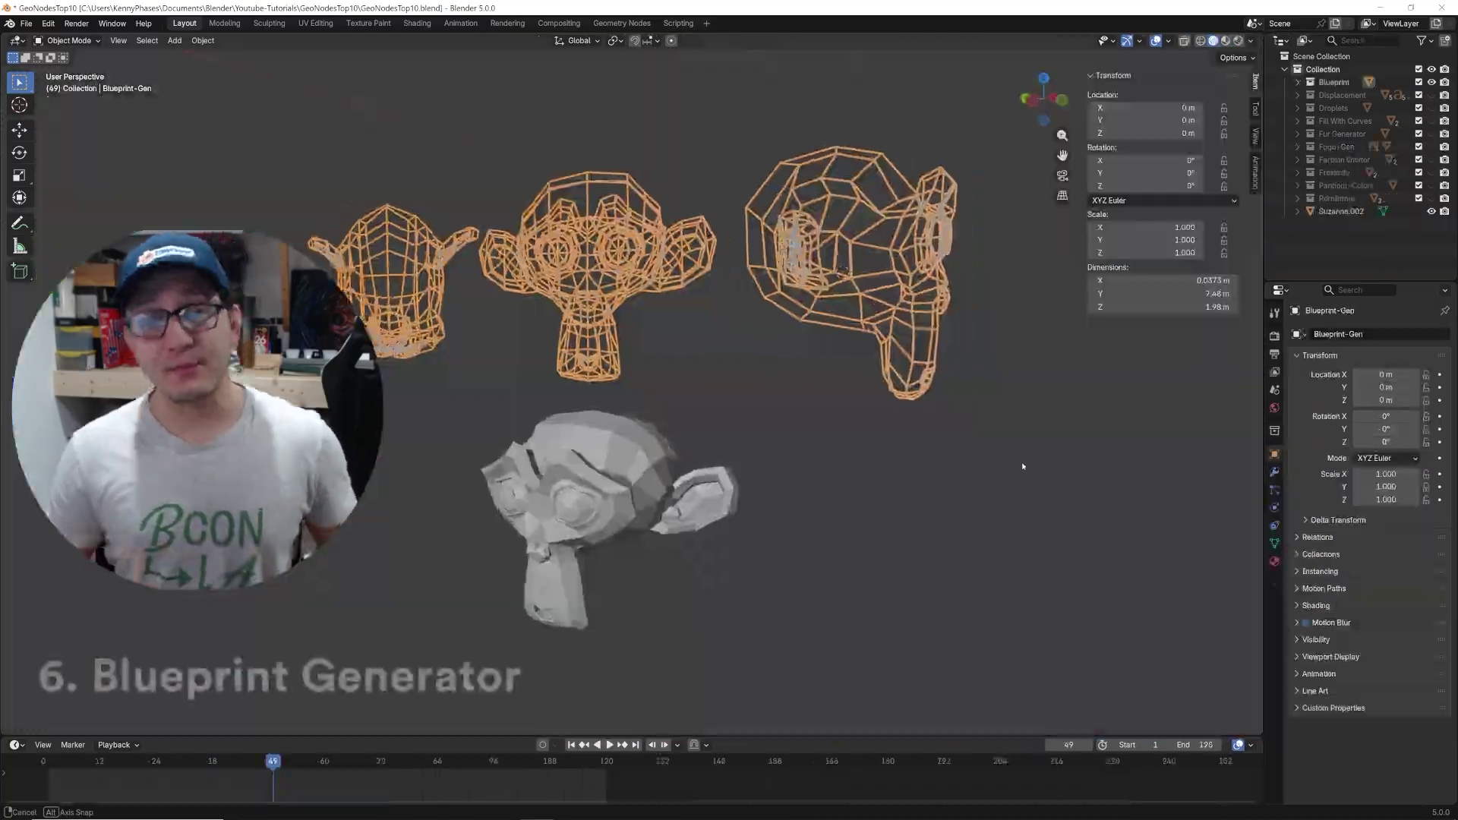
mouse_move(1023, 462)
middle_down()
mouse_move(992, 467)
mouse_move(1026, 470)
middle_up()
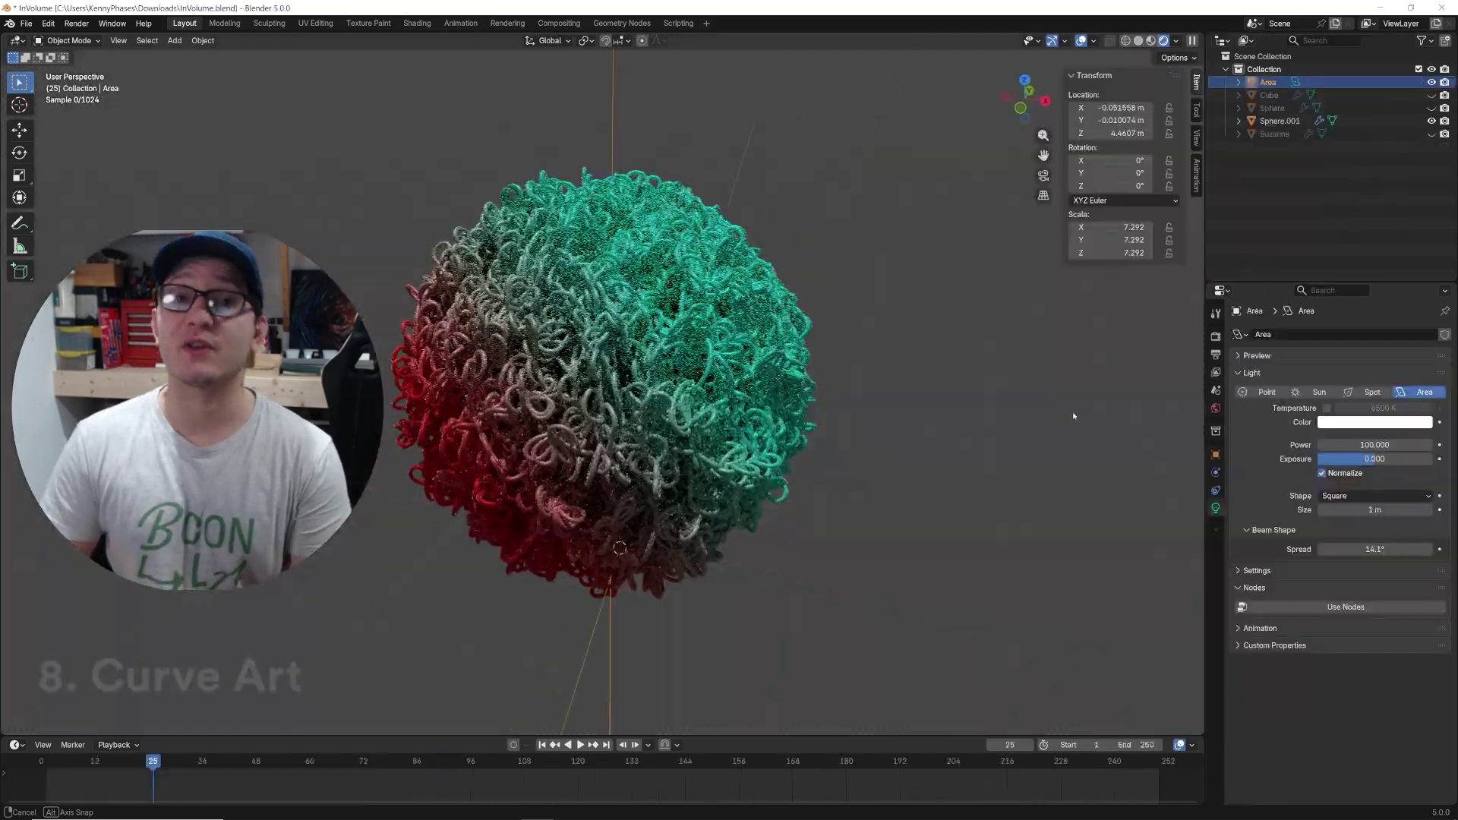
middle_drag(1073, 415, 1045, 407)
scroll(1040, 407, up, 4)
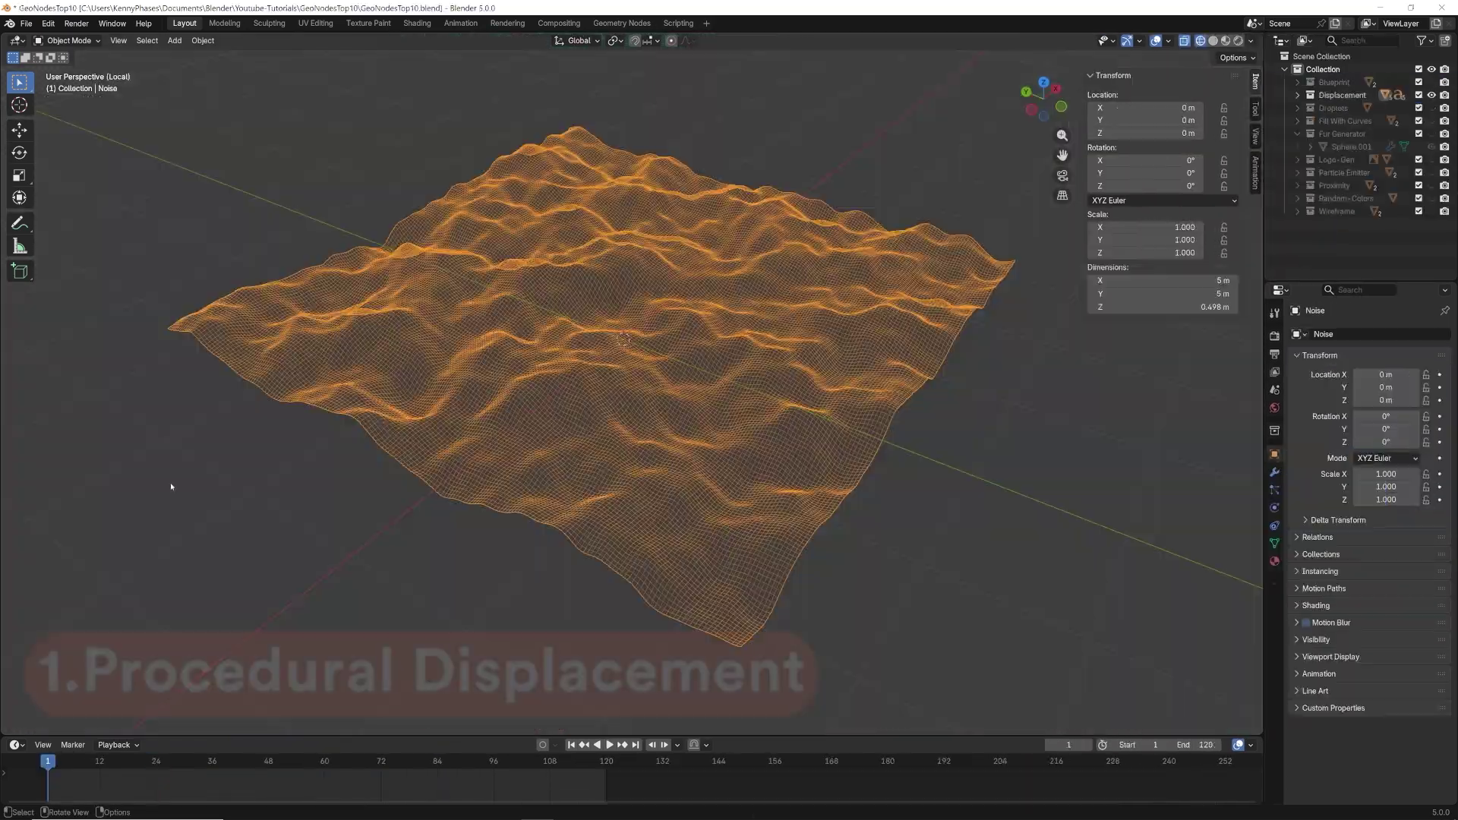
key(space)
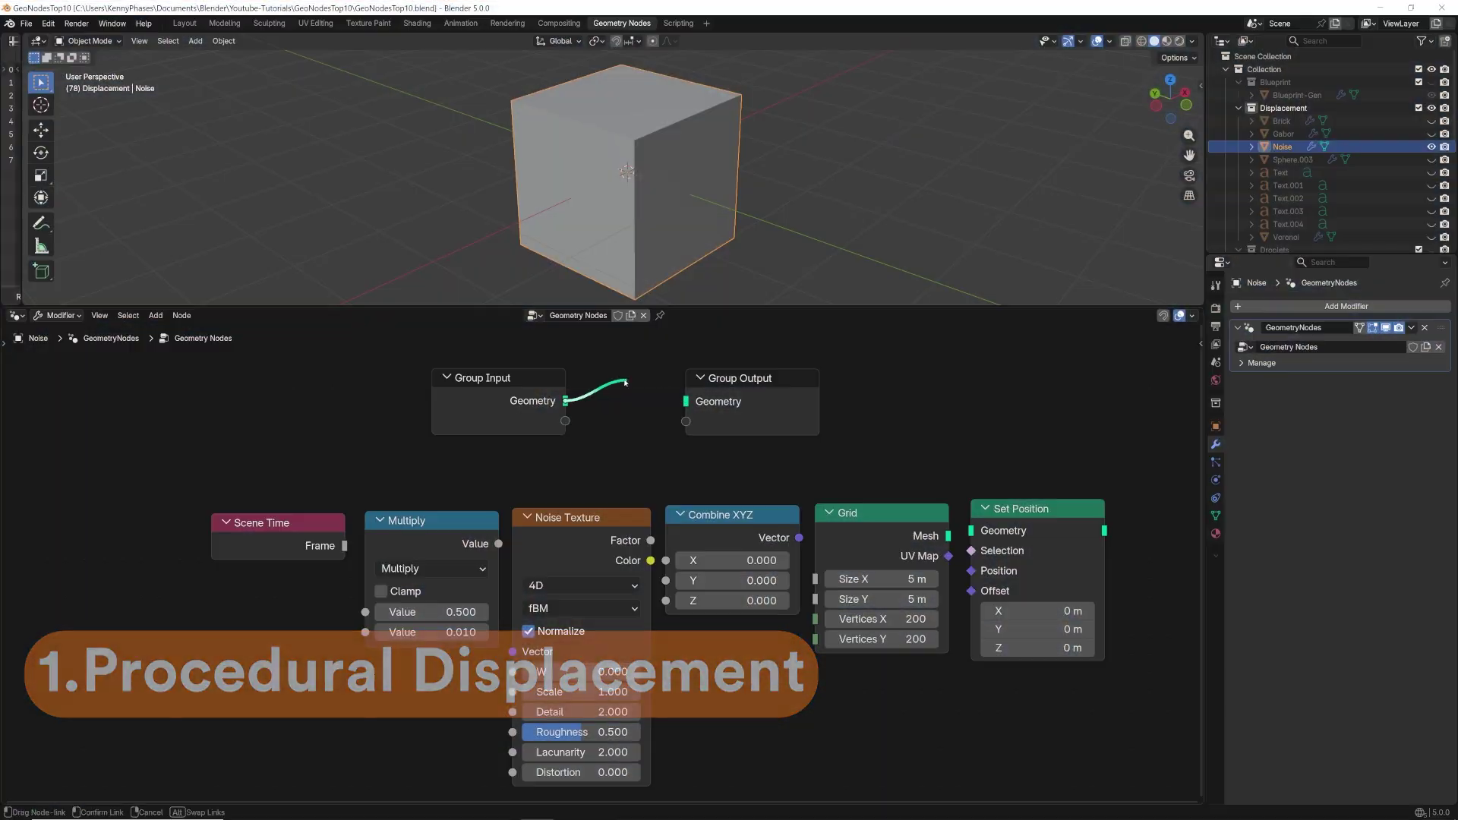
Step: Feed the Grid node's Mesh into the Group Output and insert the Set Position node between them
drag(686, 401, 543, 387)
drag(667, 400, 686, 401)
drag(888, 520, 700, 411)
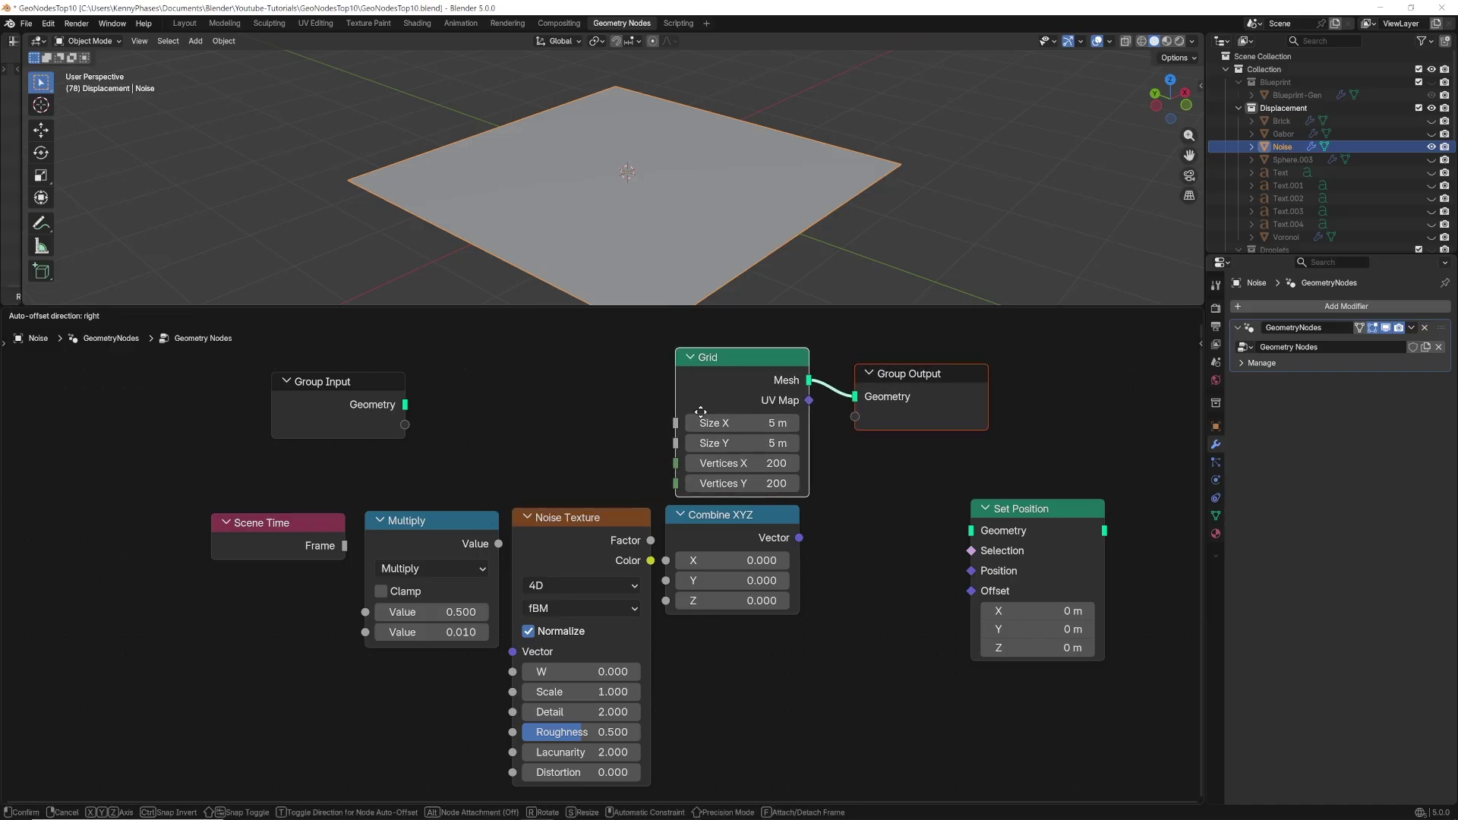
middle_drag(780, 476, 820, 526)
drag(1109, 572, 934, 422)
middle_drag(946, 541, 856, 518)
Step: Drive the Set Position node's Offset with the Noise Texture's Factor, routed through the Z input of Combine XYZ
drag(601, 567, 602, 568)
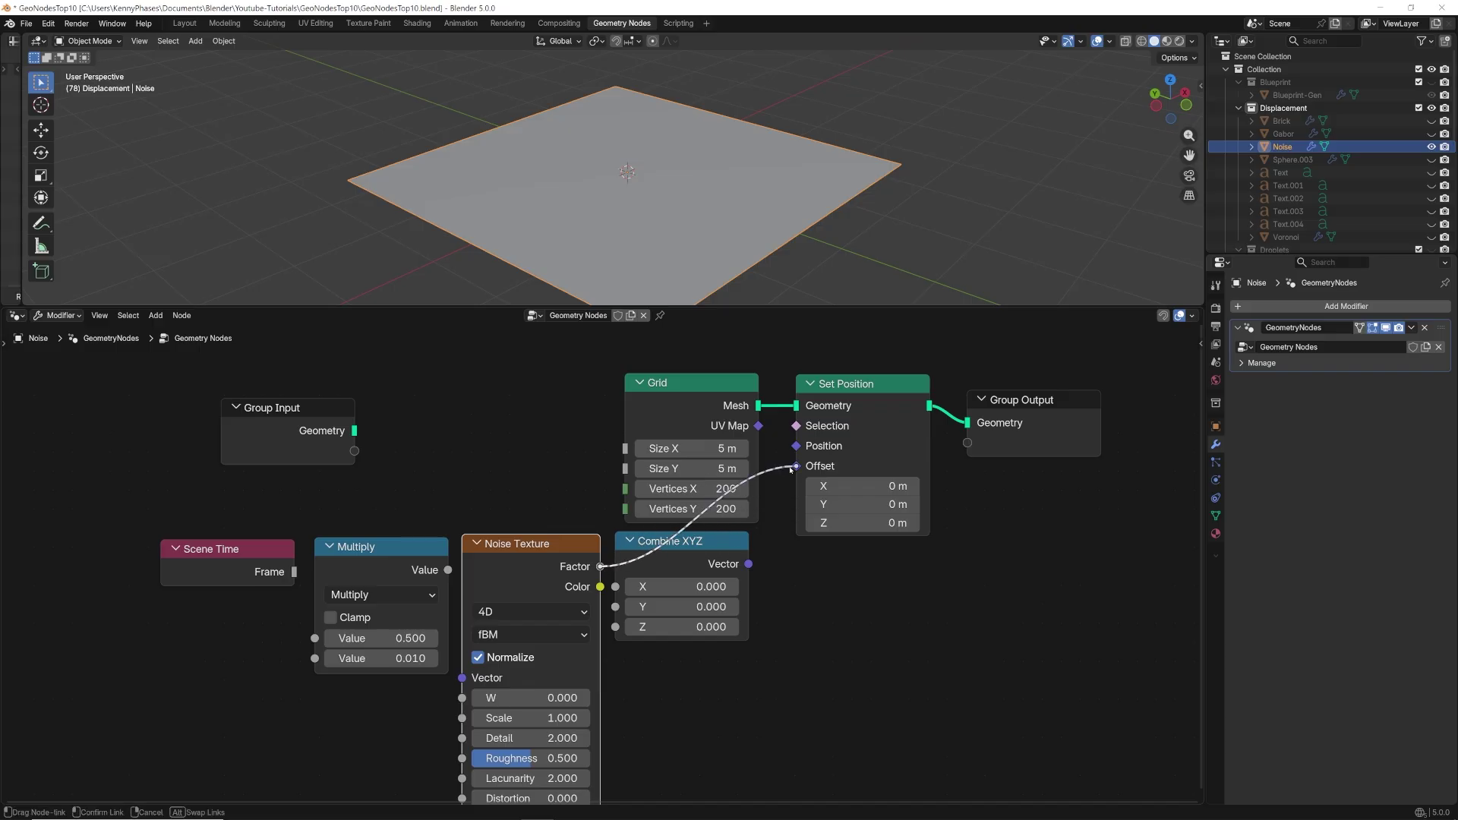
drag(790, 469, 795, 466)
middle_drag(743, 222, 768, 249)
middle_drag(768, 249, 767, 254)
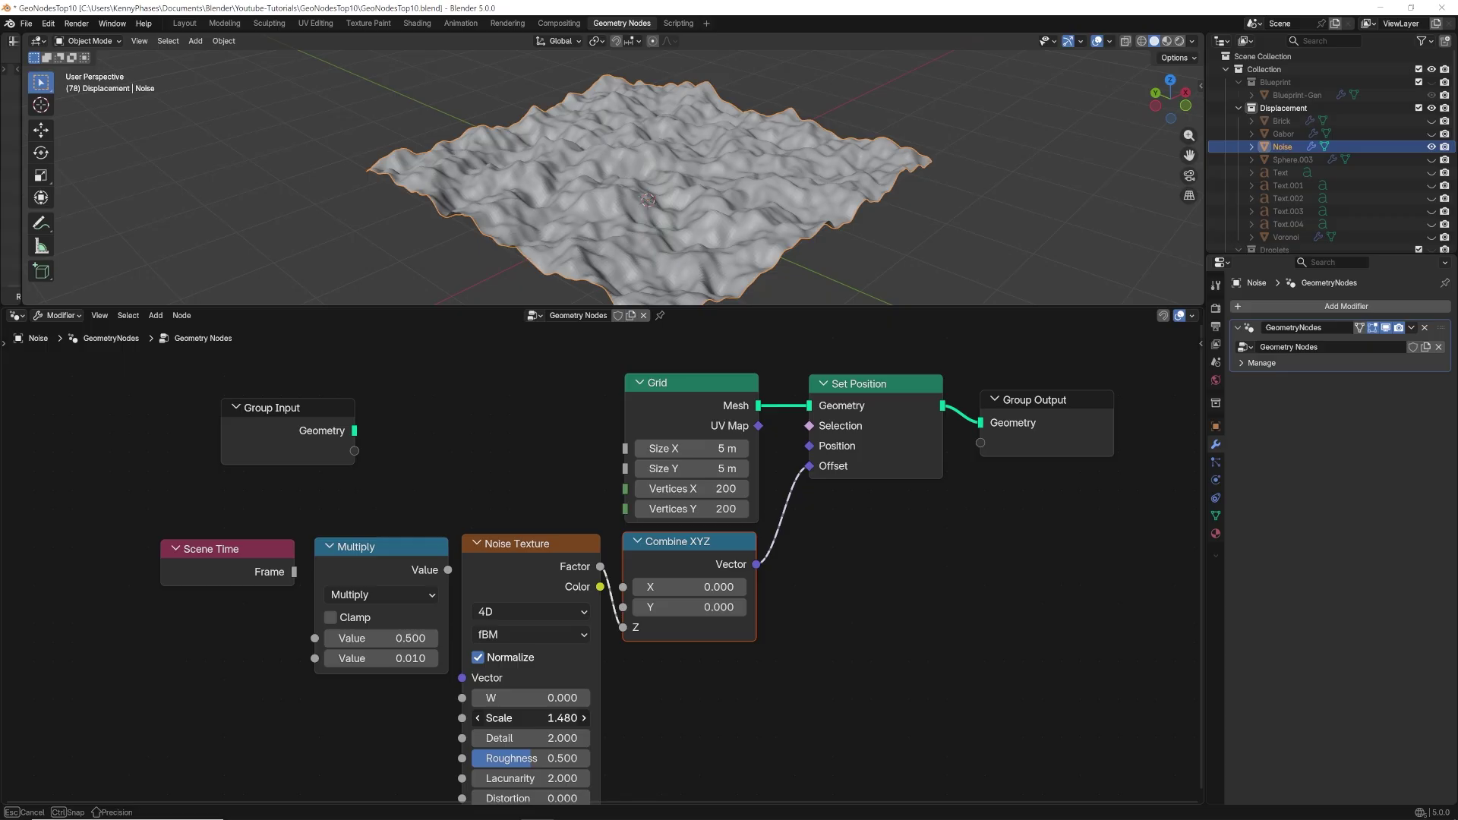
Step: Set the Noise Texture's Scale to 1.140 and drive its W from Scene Time's Frame through the Multiply node
drag(577, 719, 535, 718)
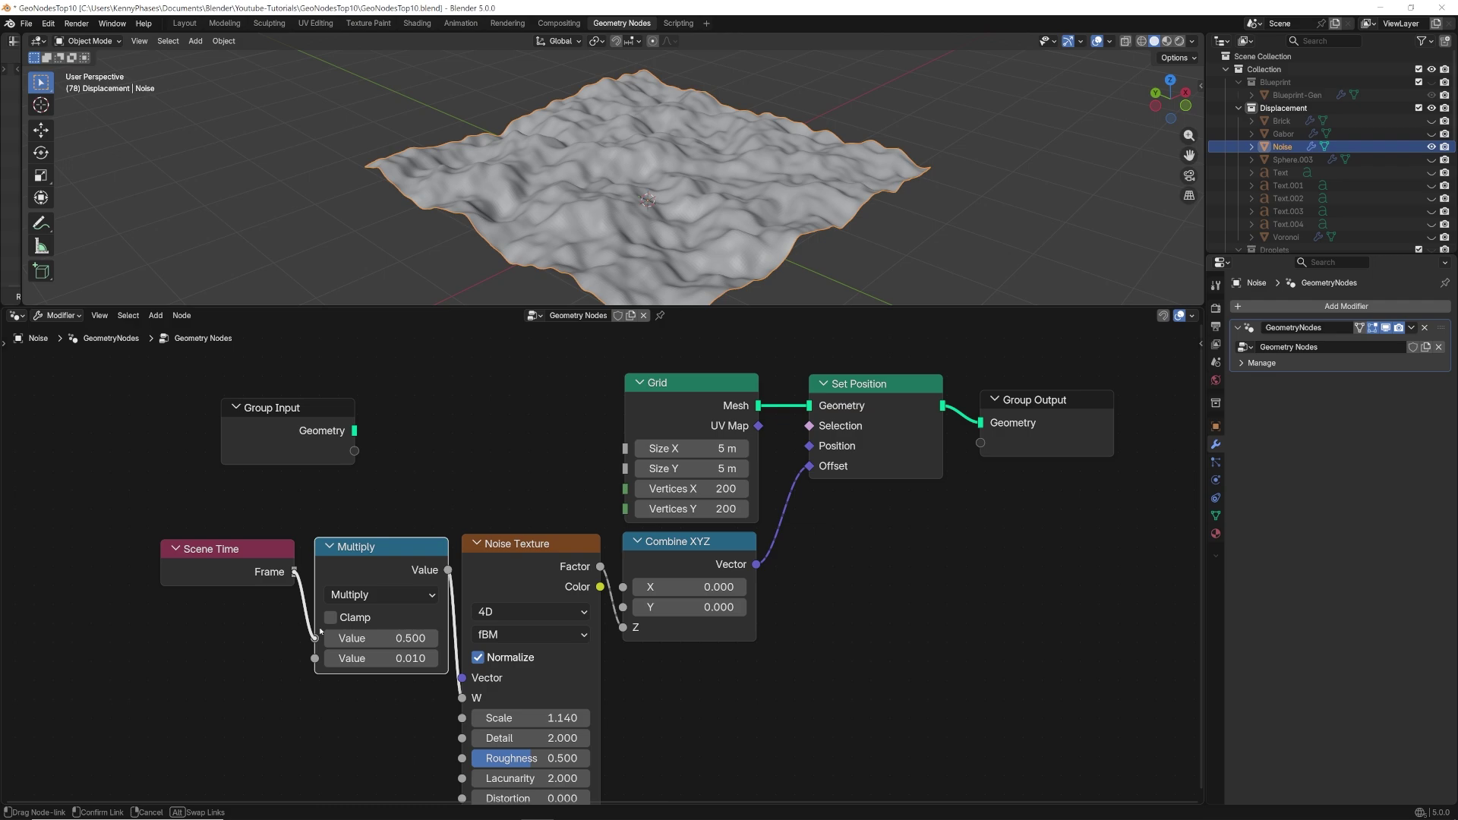
drag(320, 630, 321, 637)
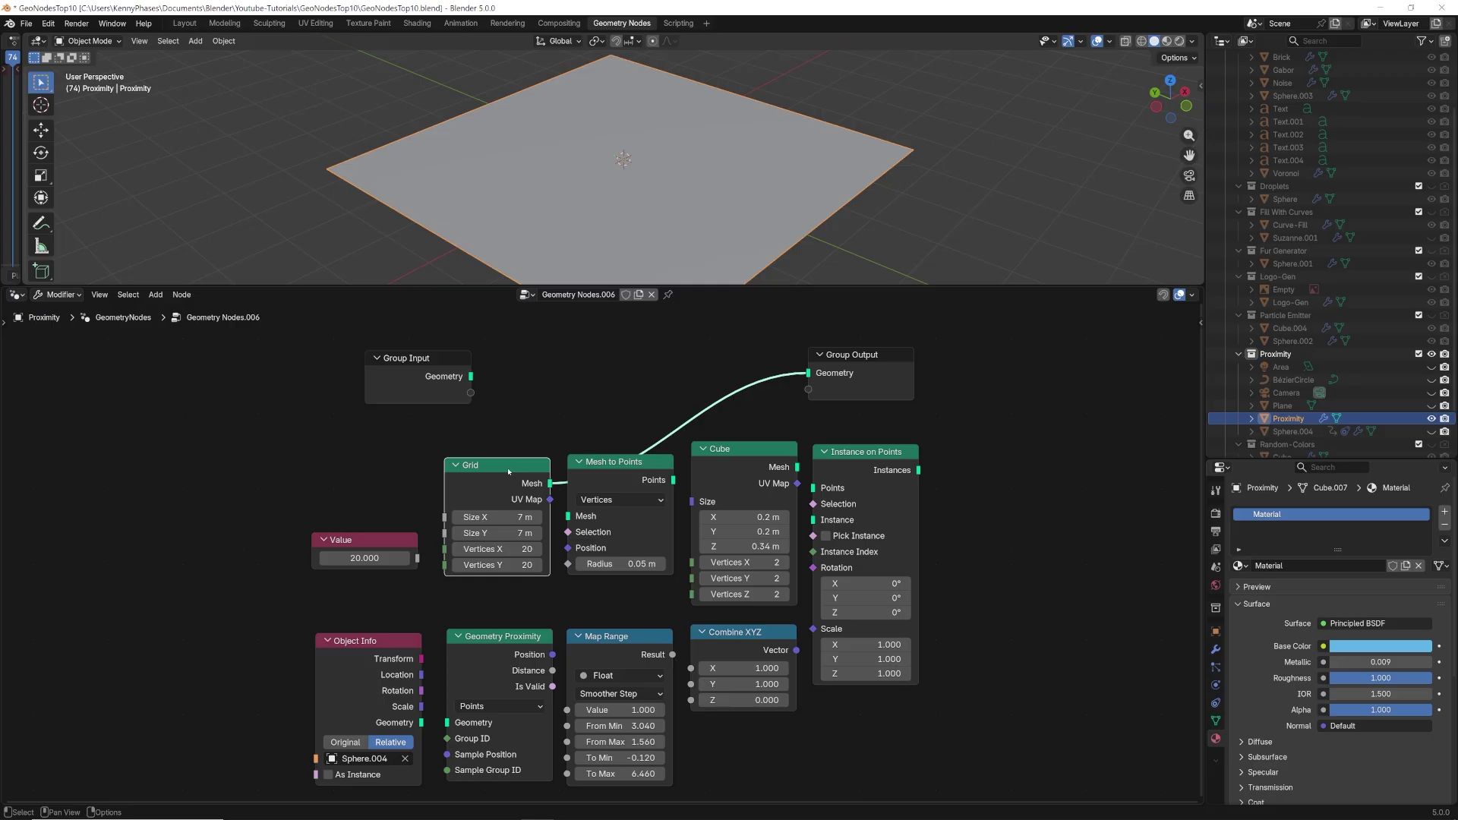
Step: Switch the viewport to wireframe shading and insert Mesh to Points between Grid and Group Output, making room for more nodes
click(1142, 41)
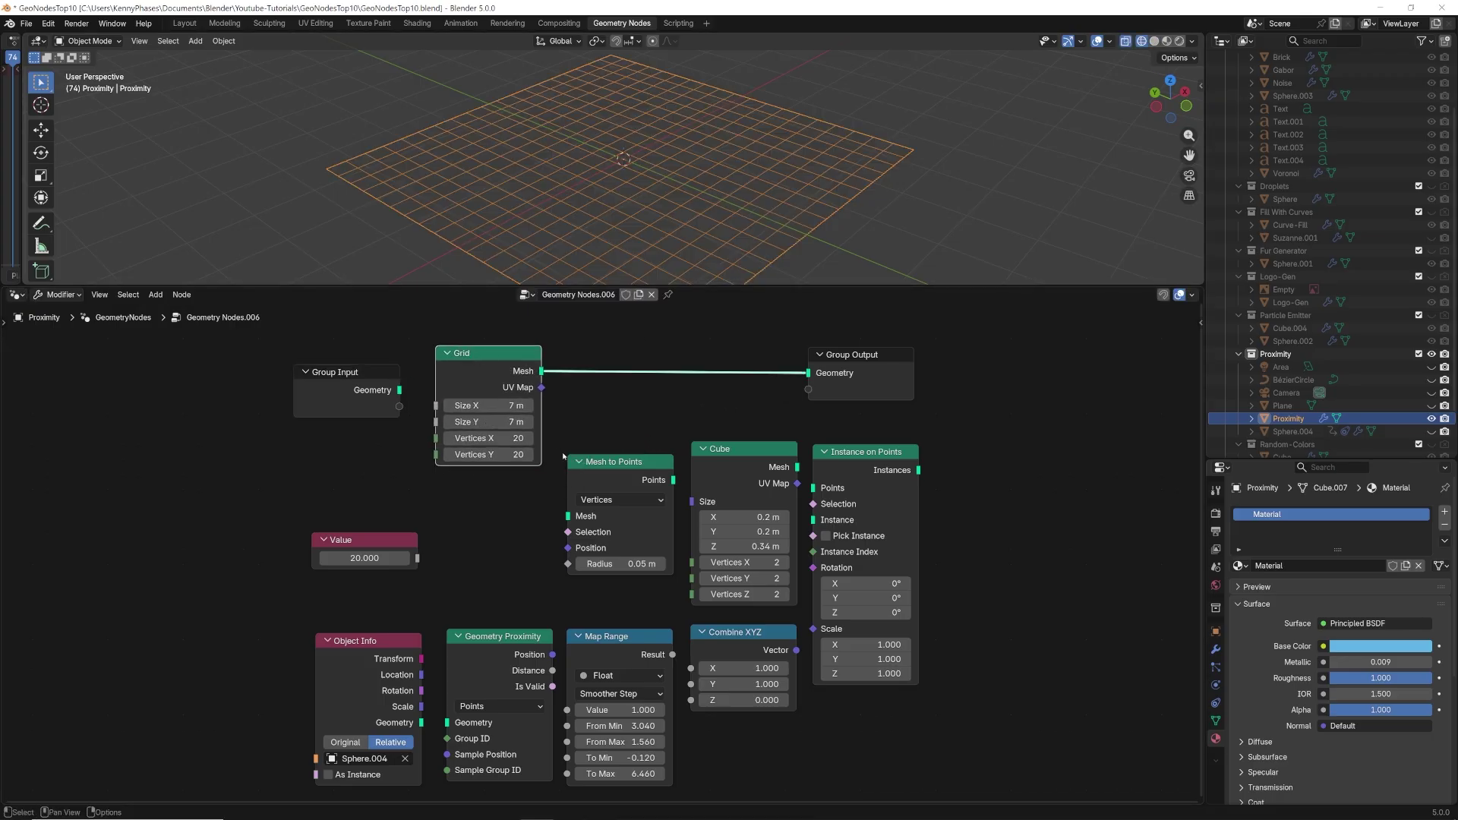
drag(599, 474, 599, 369)
drag(316, 334, 600, 439)
key(g)
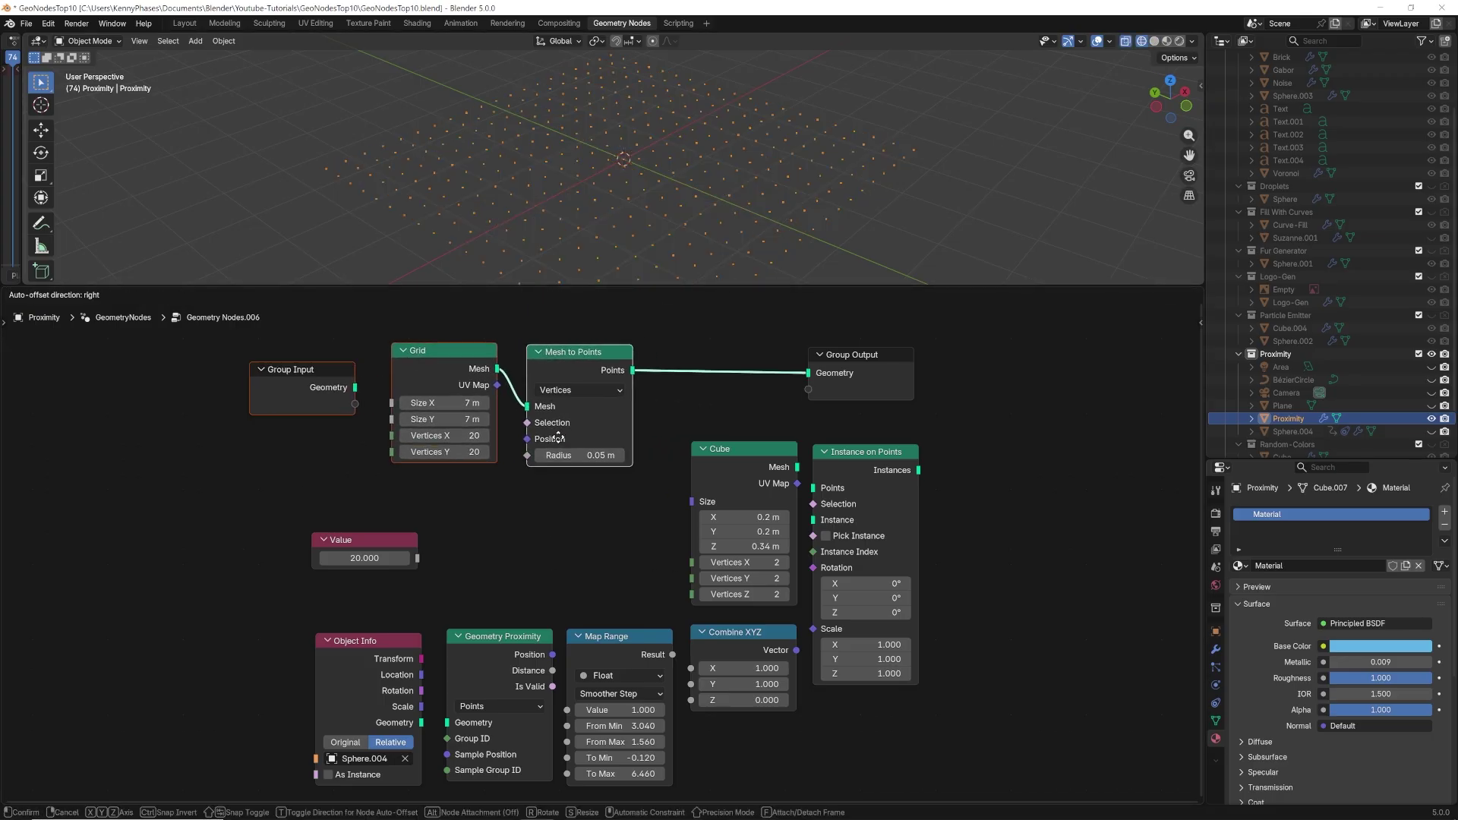
click(453, 443)
Step: Insert Instance on Points after Mesh to Points and use the Cube mesh as its Instance, viewed in solid shading
drag(860, 457, 627, 347)
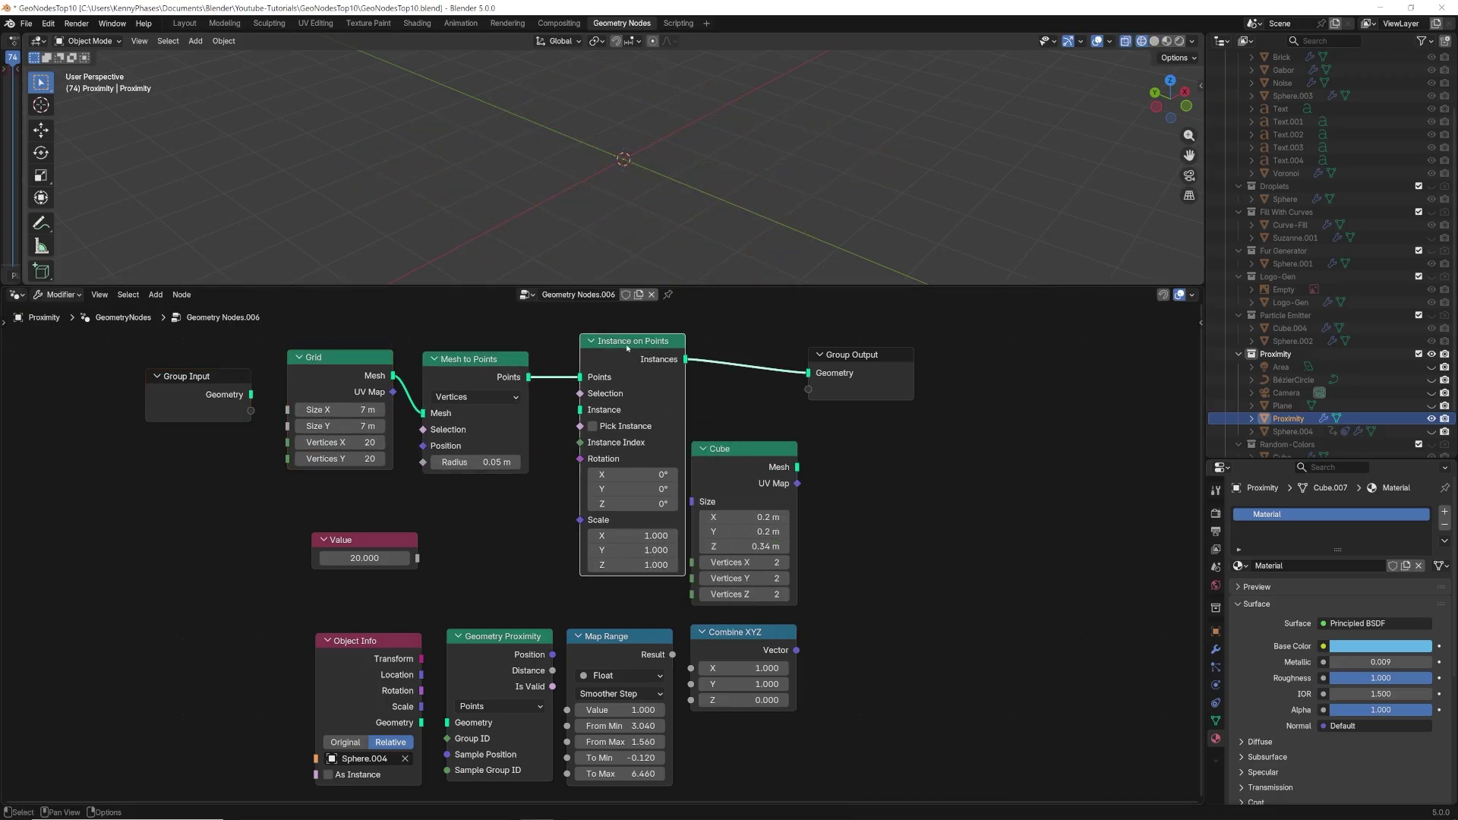
click(1155, 43)
scroll(612, 416, down, 2)
middle_drag(611, 416, 723, 500)
drag(830, 548, 608, 352)
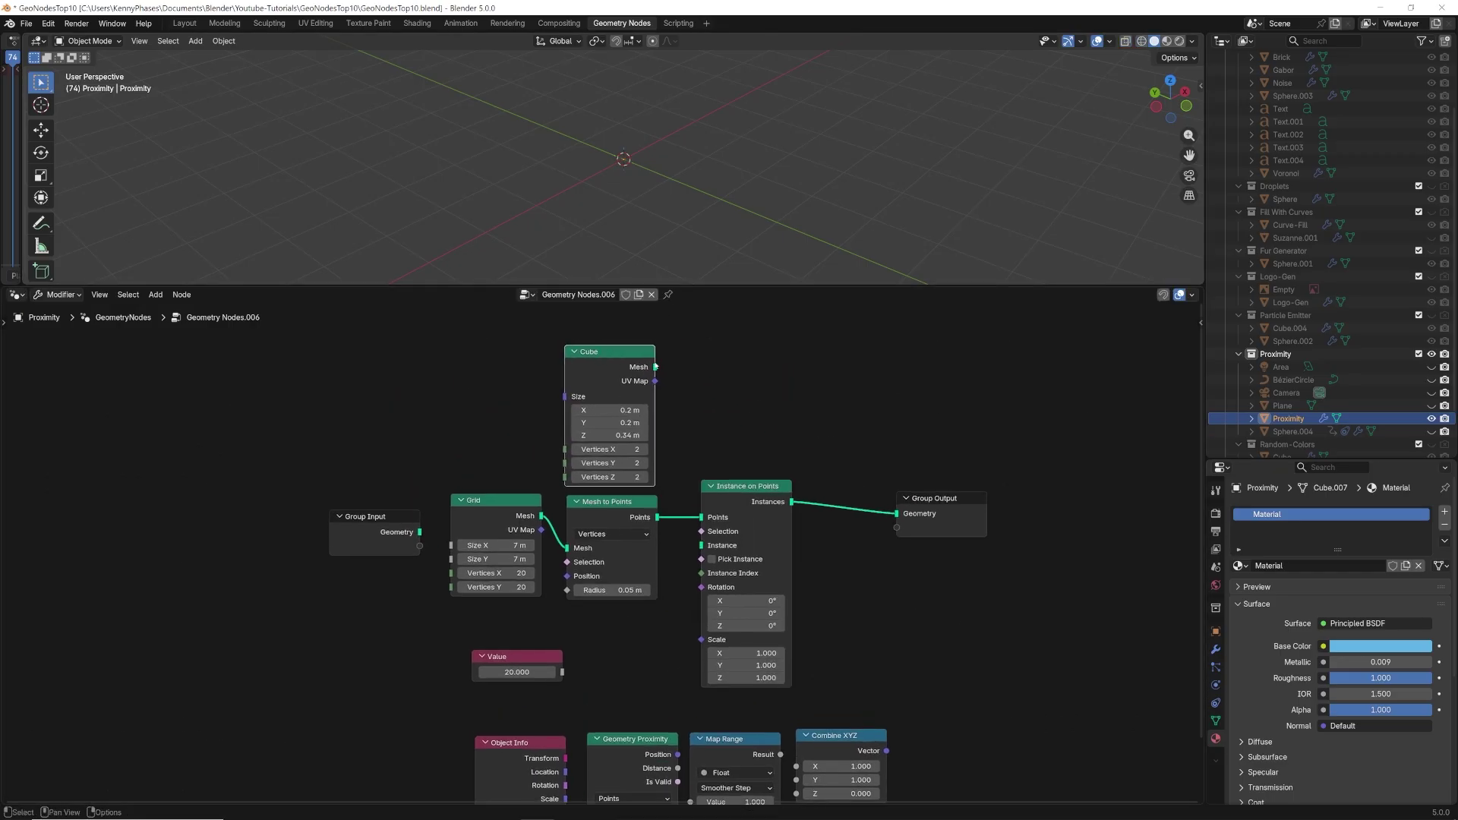
drag(703, 545, 703, 545)
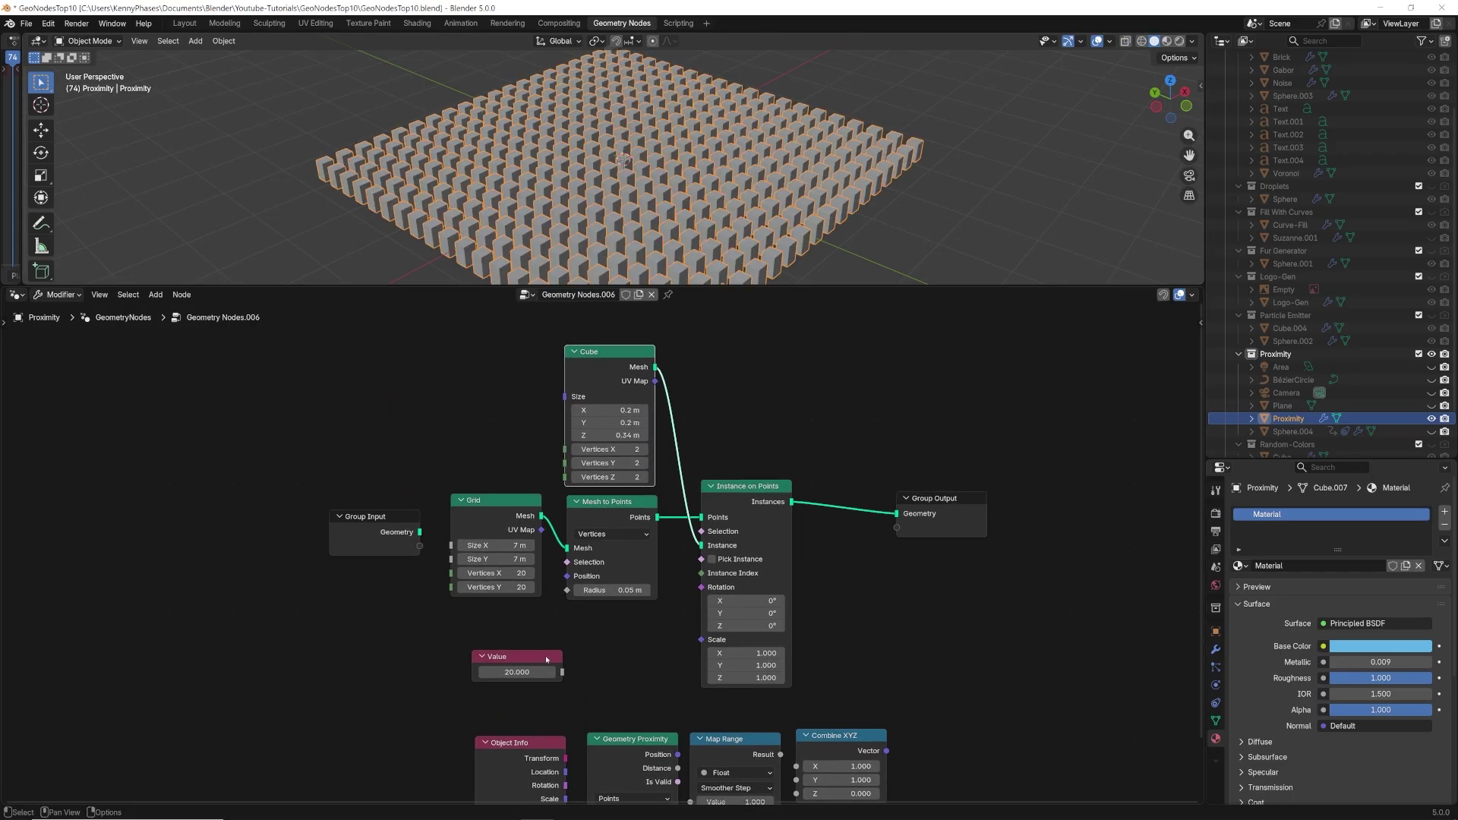
Step: Place the Value node beside the Grid node and link it to both Vertices X and Vertices Y
click(400, 578)
scroll(411, 585, up, 2)
drag(520, 606, 559, 583)
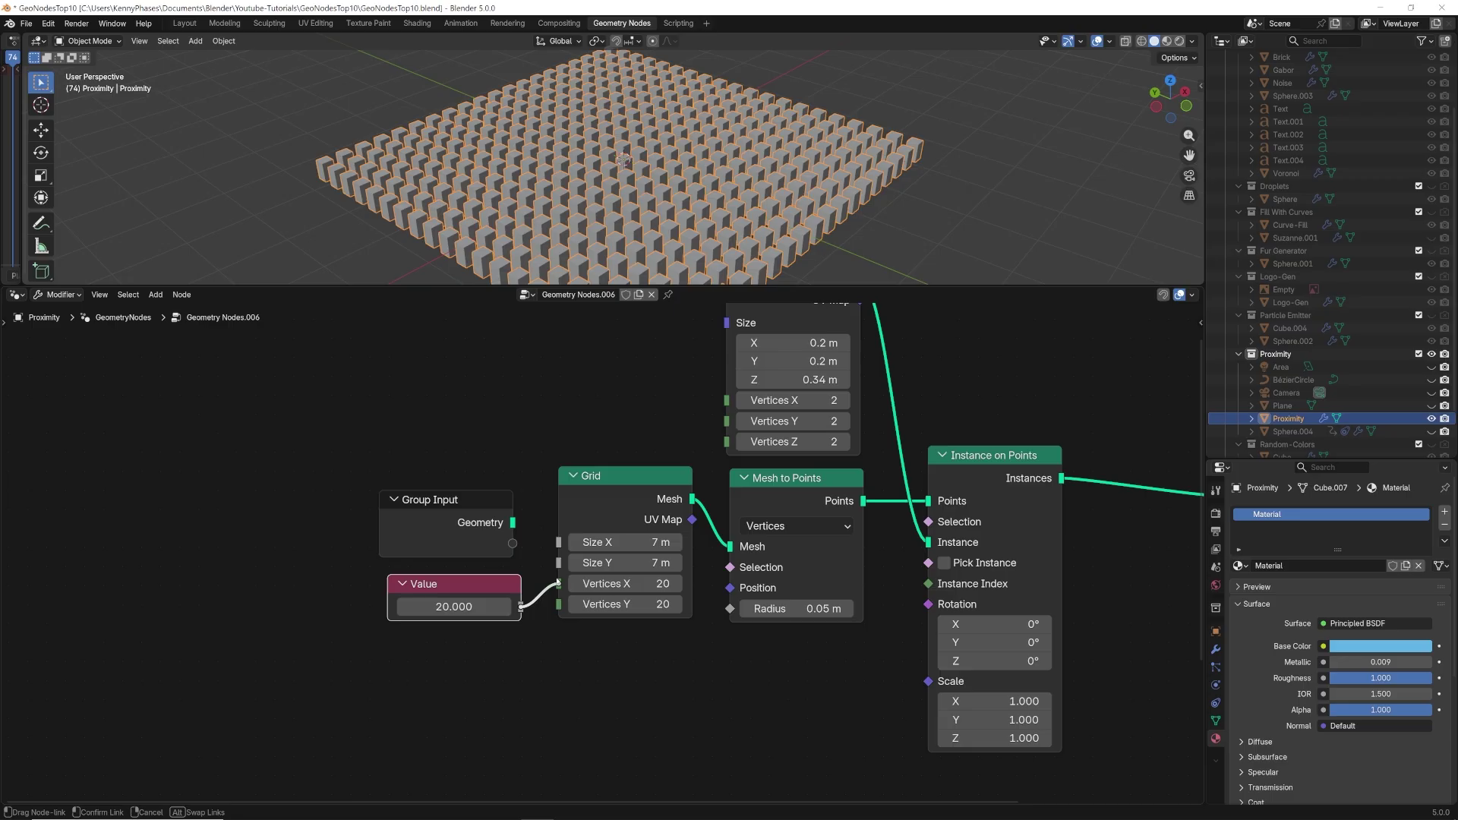
click(482, 580)
scroll(481, 579, down, 4)
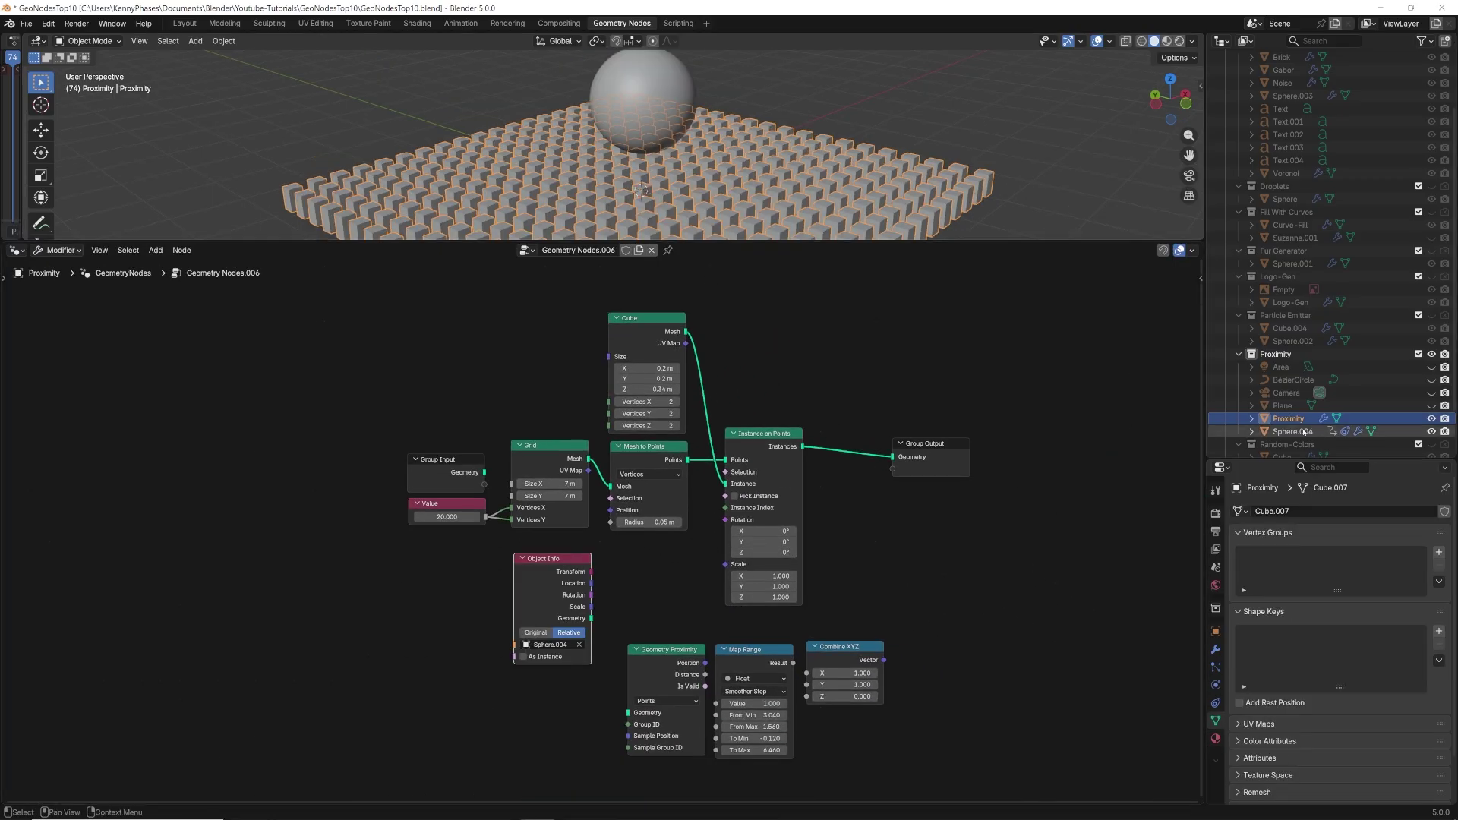
Step: Feed the Object Info geometry of Sphere.004 into Geometry Proximity and link its Distance to the Scale of Instance on Points
click(550, 555)
scroll(569, 631, up, 3)
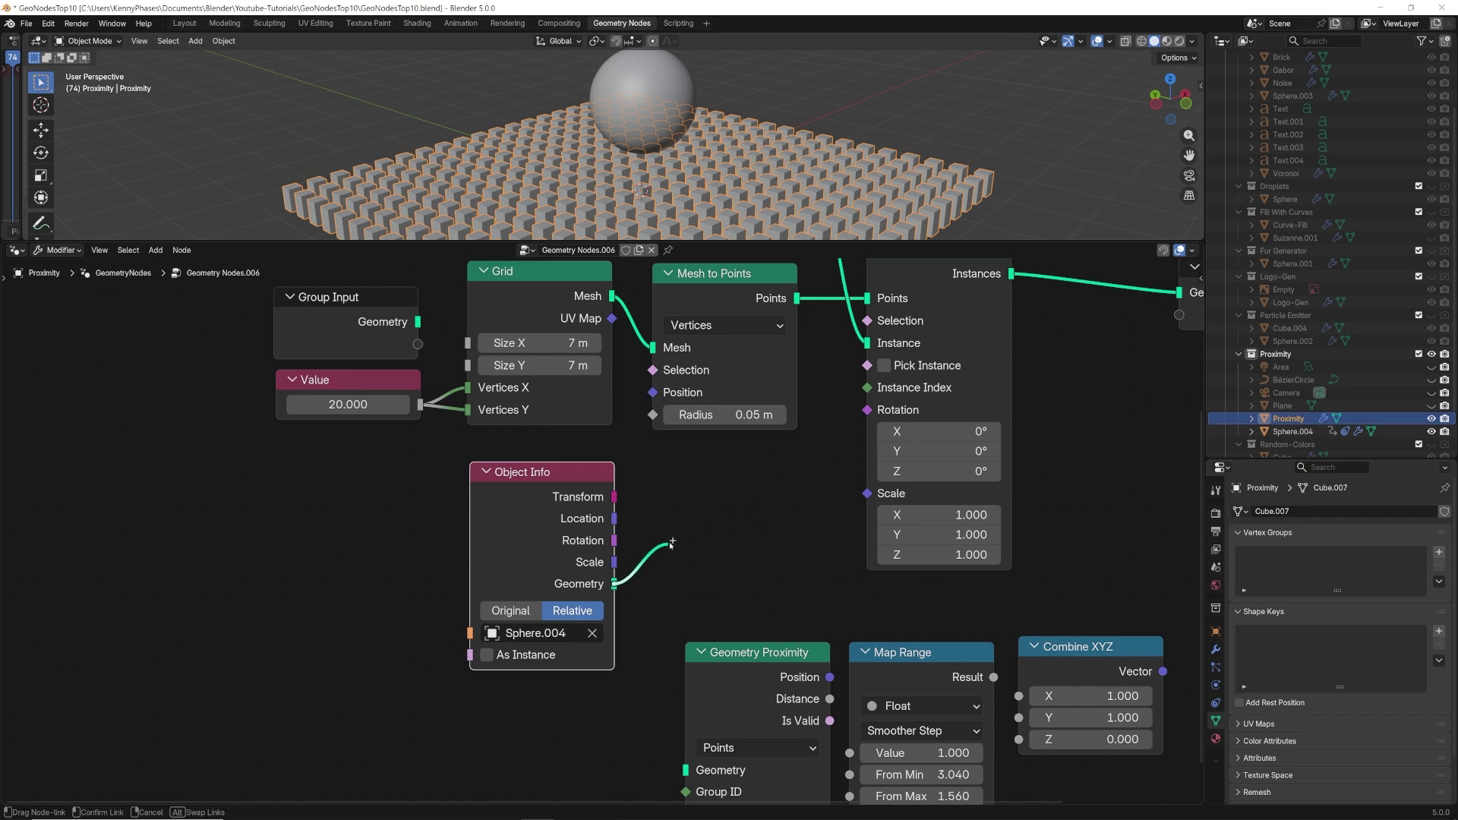
drag(691, 769, 686, 769)
drag(739, 678, 689, 498)
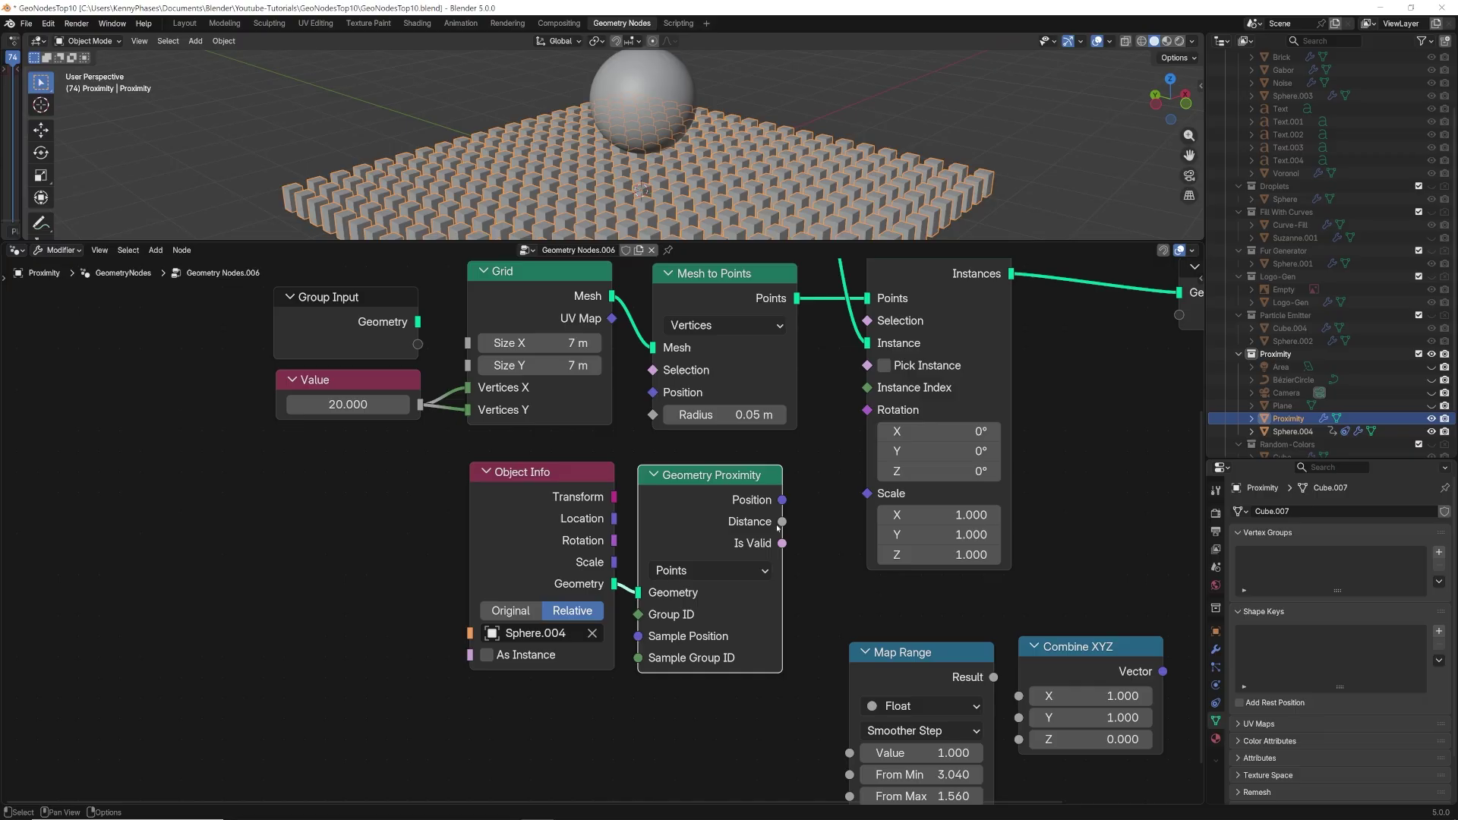
drag(855, 499, 857, 499)
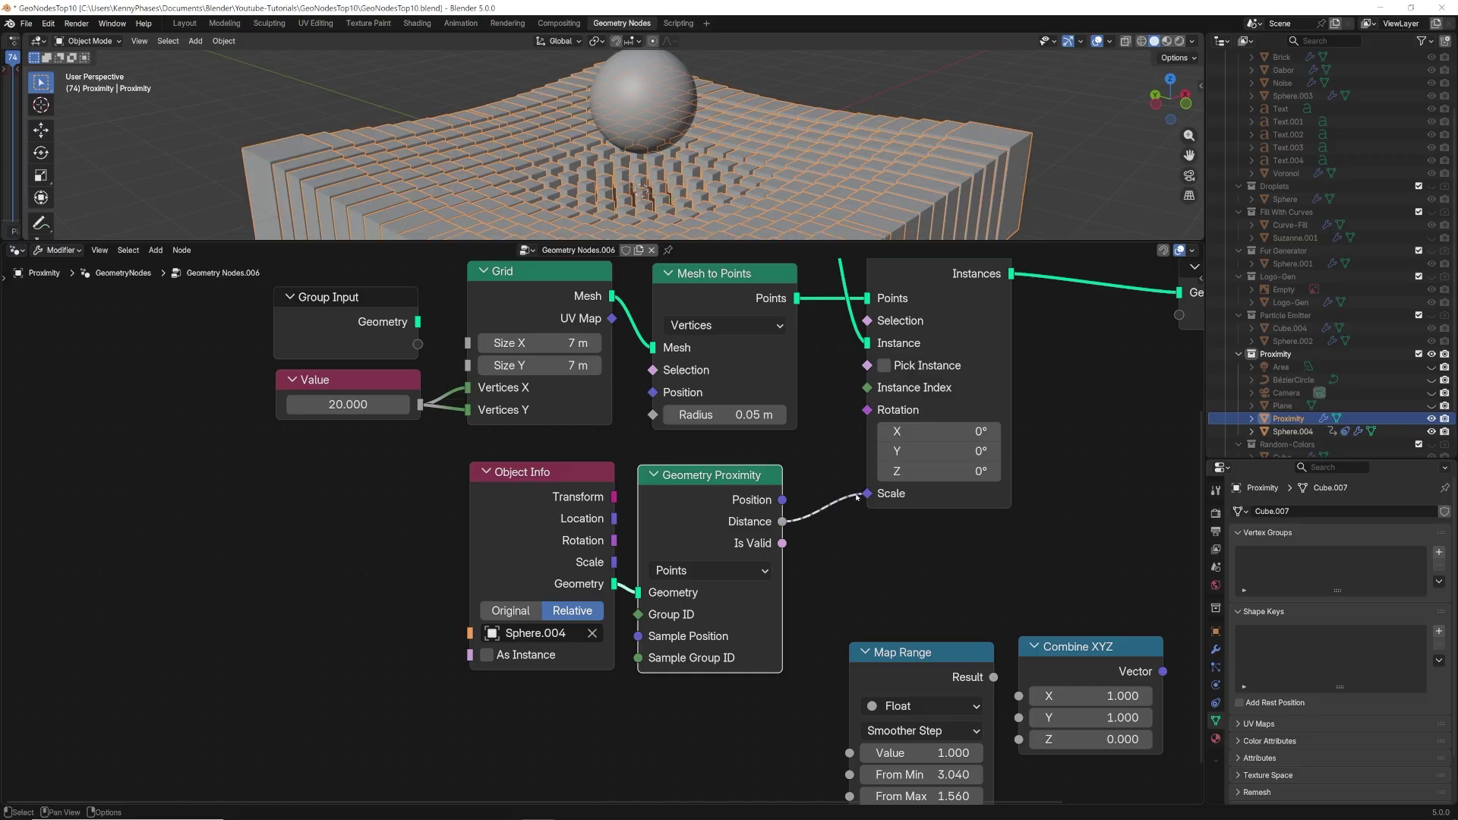
Step: Insert Map Range and Combine XYZ between the proximity Distance and the instance Scale, feeding the Map Range Result into Z only
middle_drag(747, 141, 767, 170)
scroll(767, 170, up, 1)
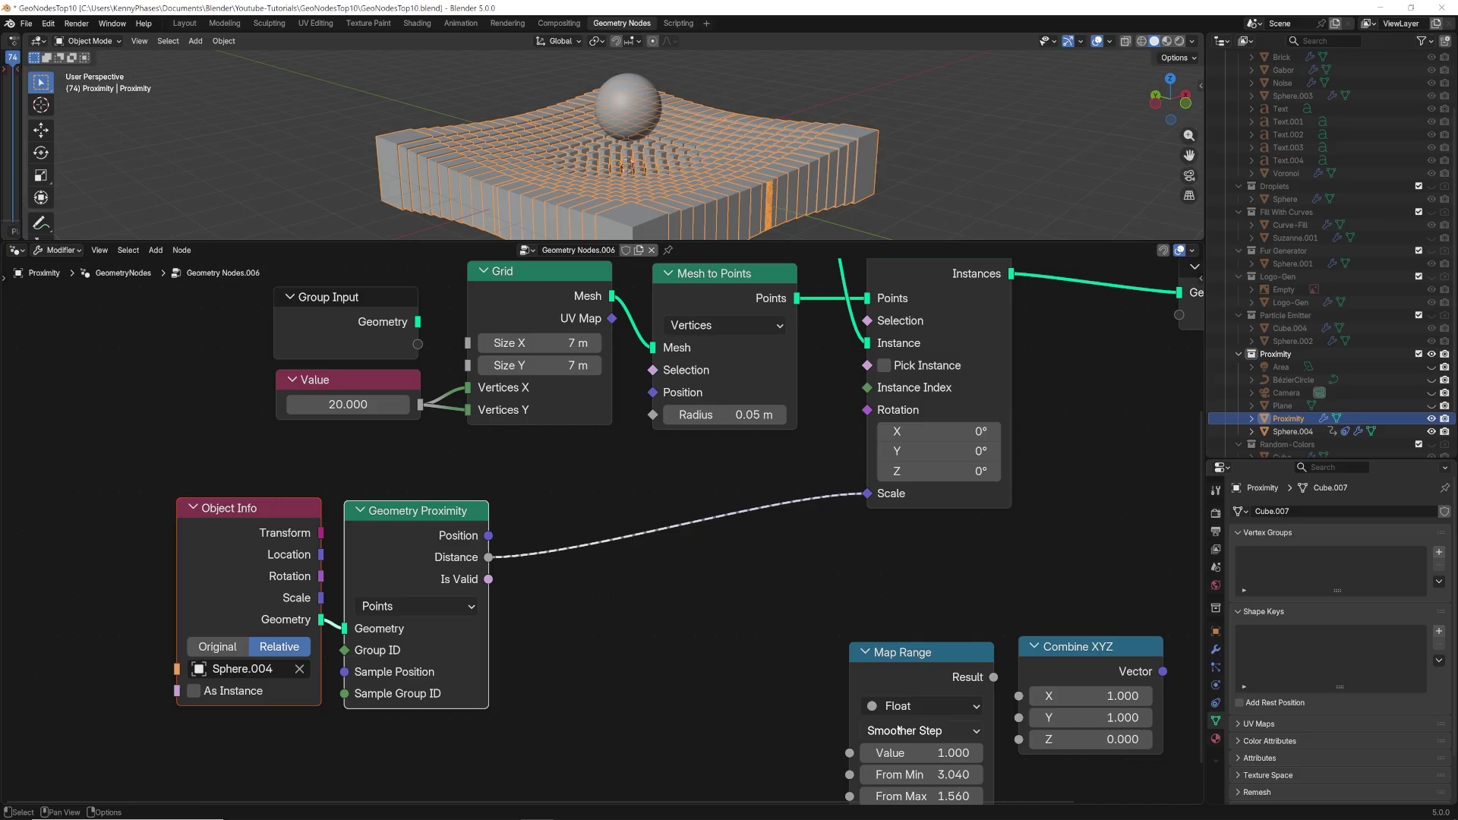
drag(924, 663, 657, 526)
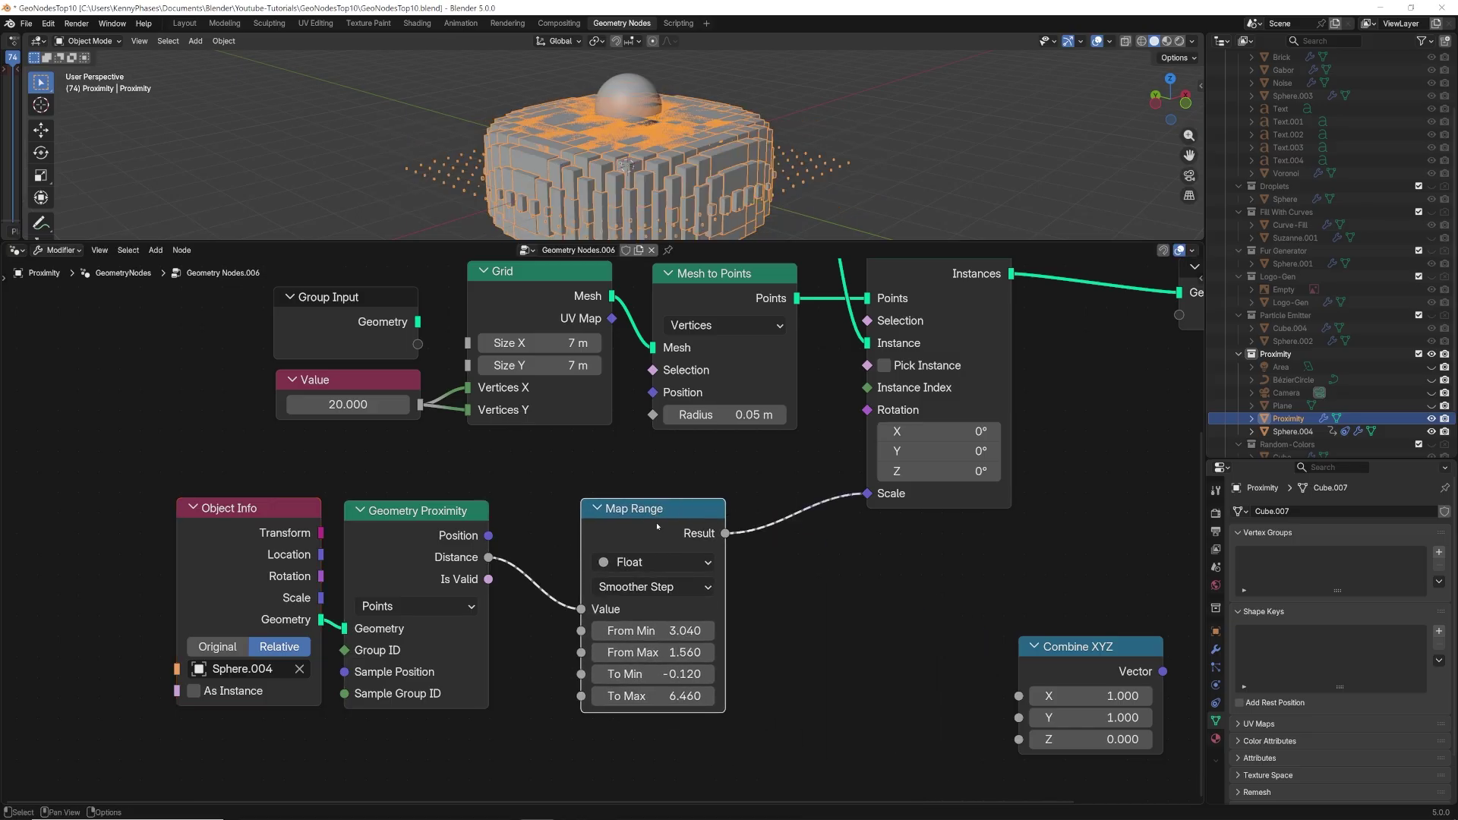
drag(1070, 650, 816, 487)
drag(767, 581, 767, 582)
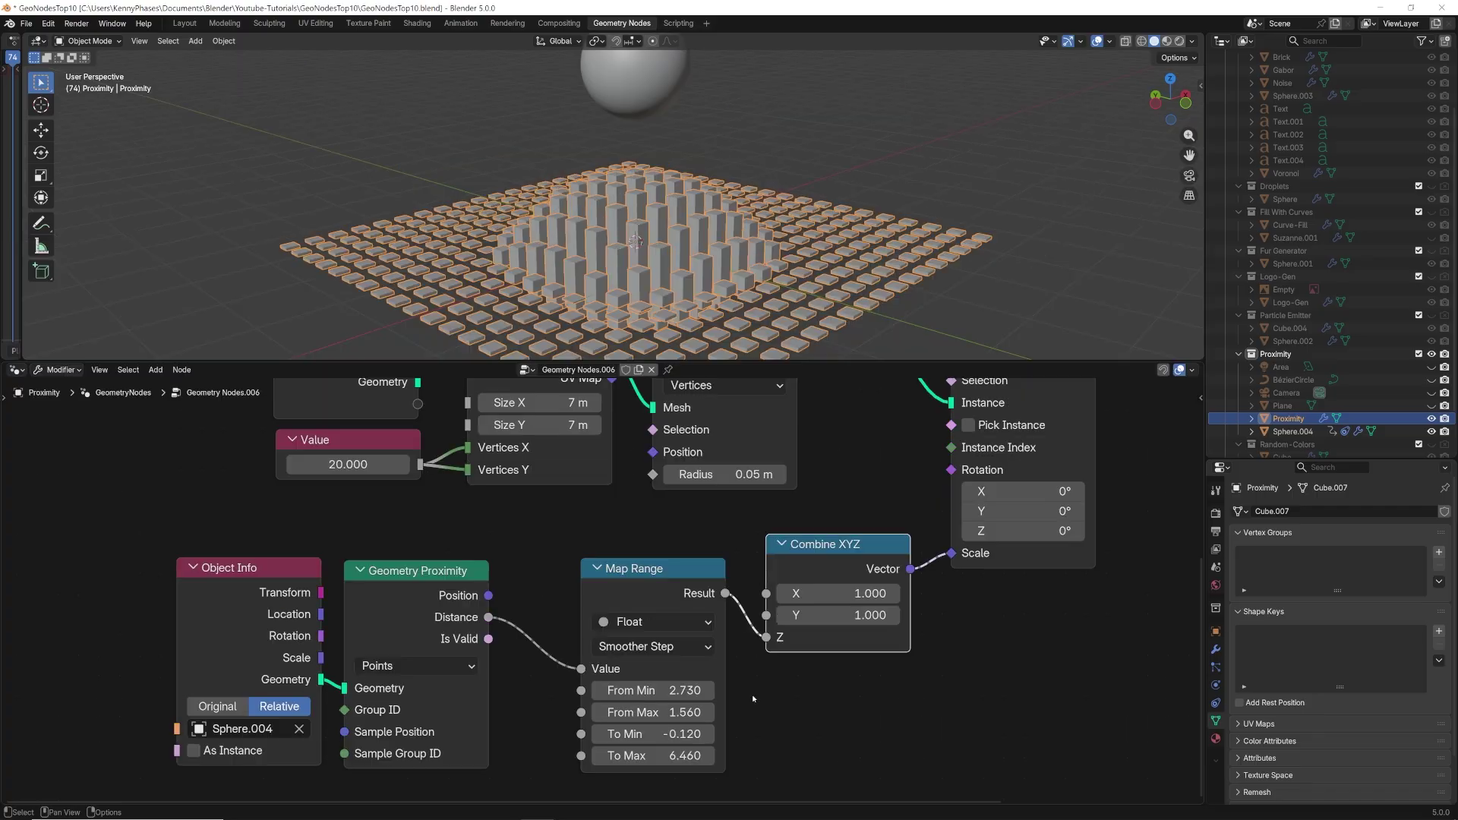
Step: Set the Map Range node's From Min to 2.400, From Max to 1.650 and To Max to 9.740
middle_drag(752, 697, 761, 638)
drag(674, 632, 642, 632)
drag(661, 654, 635, 654)
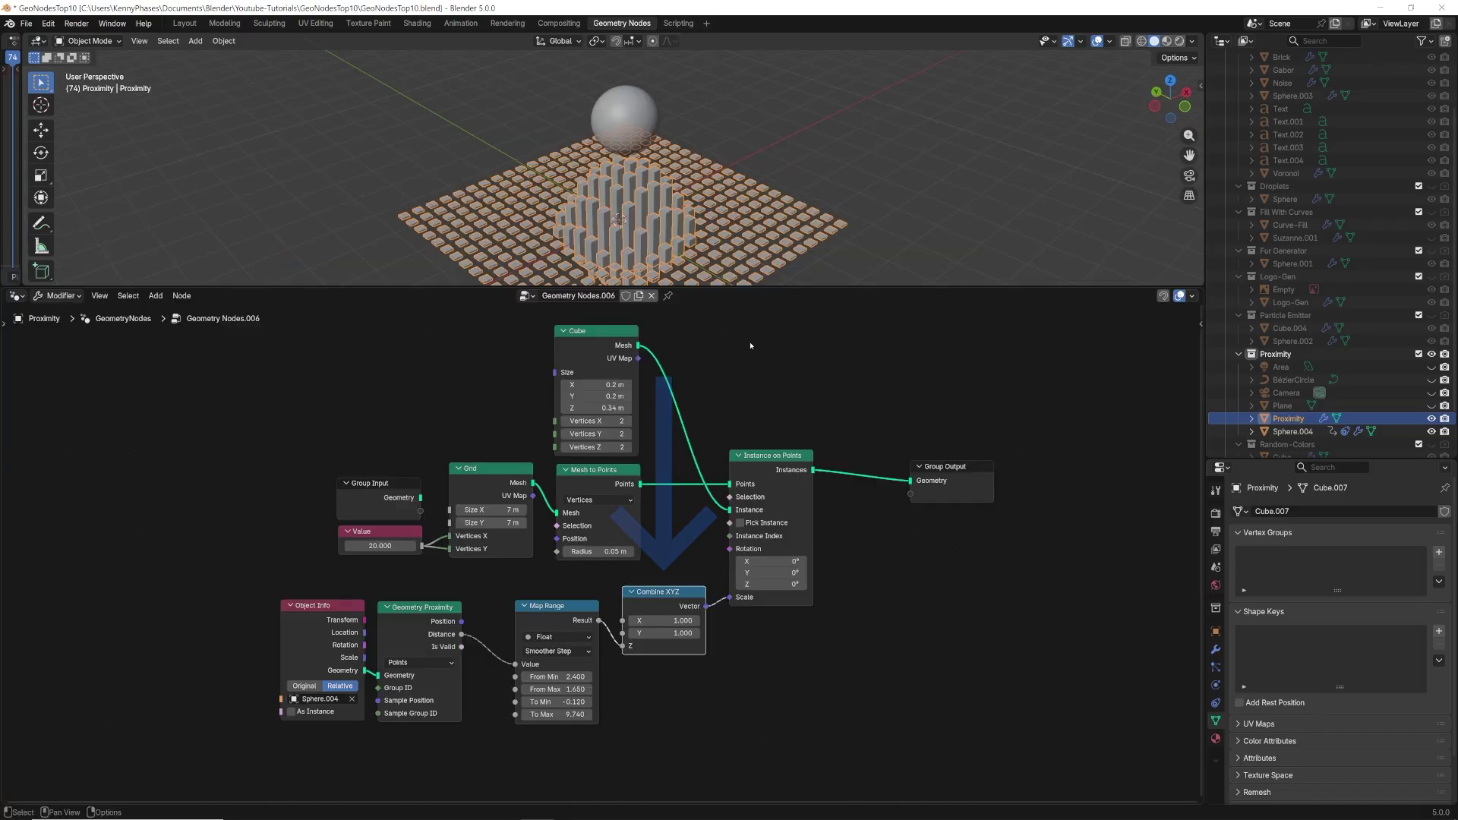
Step: Tidy the layout of the Object Info, Geometry Proximity, Map Range and Combine XYZ nodes beneath the main node chain
middle_drag(806, 218, 821, 215)
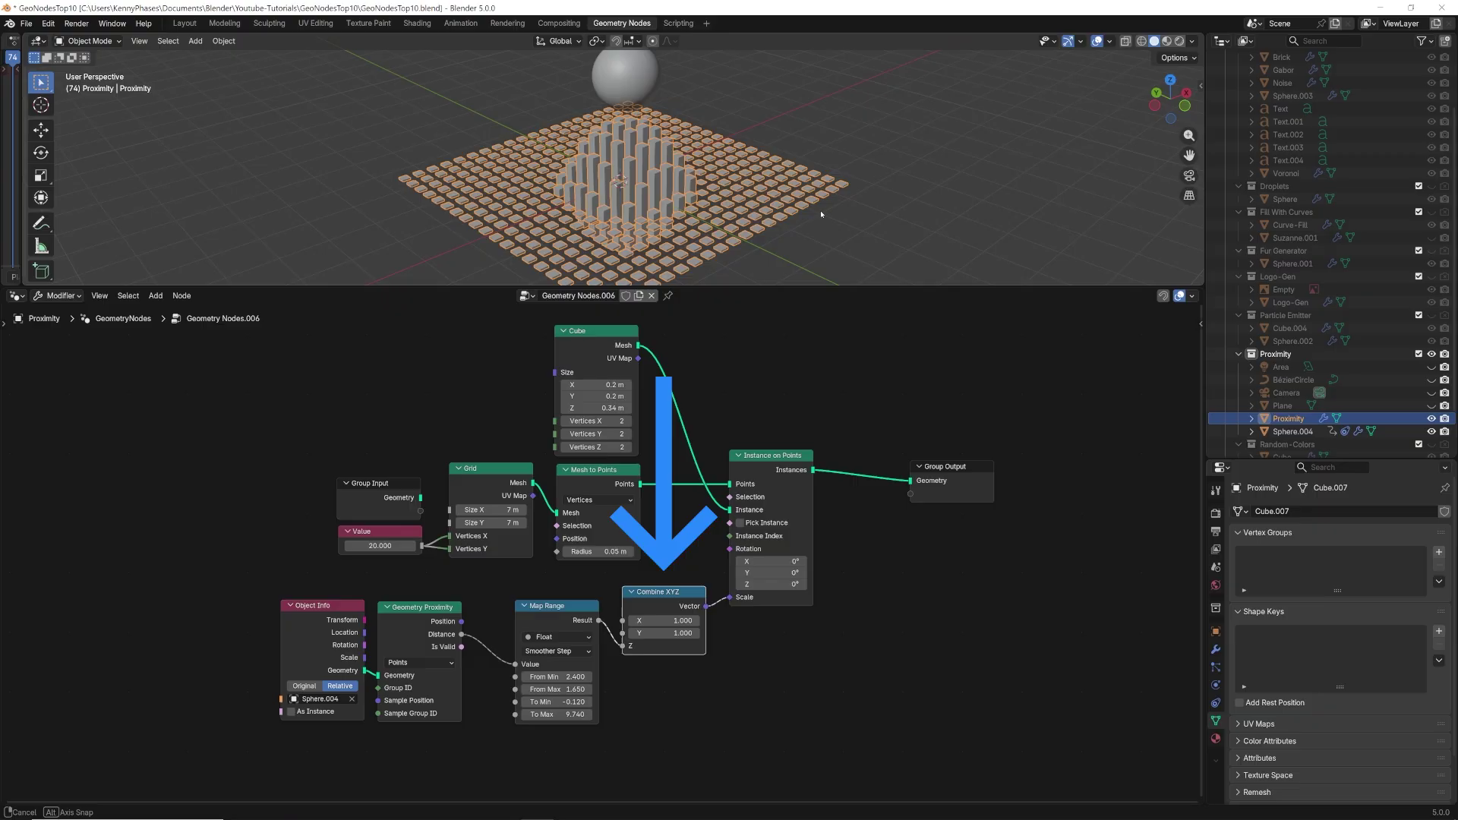
drag(551, 606, 516, 607)
drag(659, 592, 613, 605)
drag(222, 602, 620, 681)
key(g)
click(664, 654)
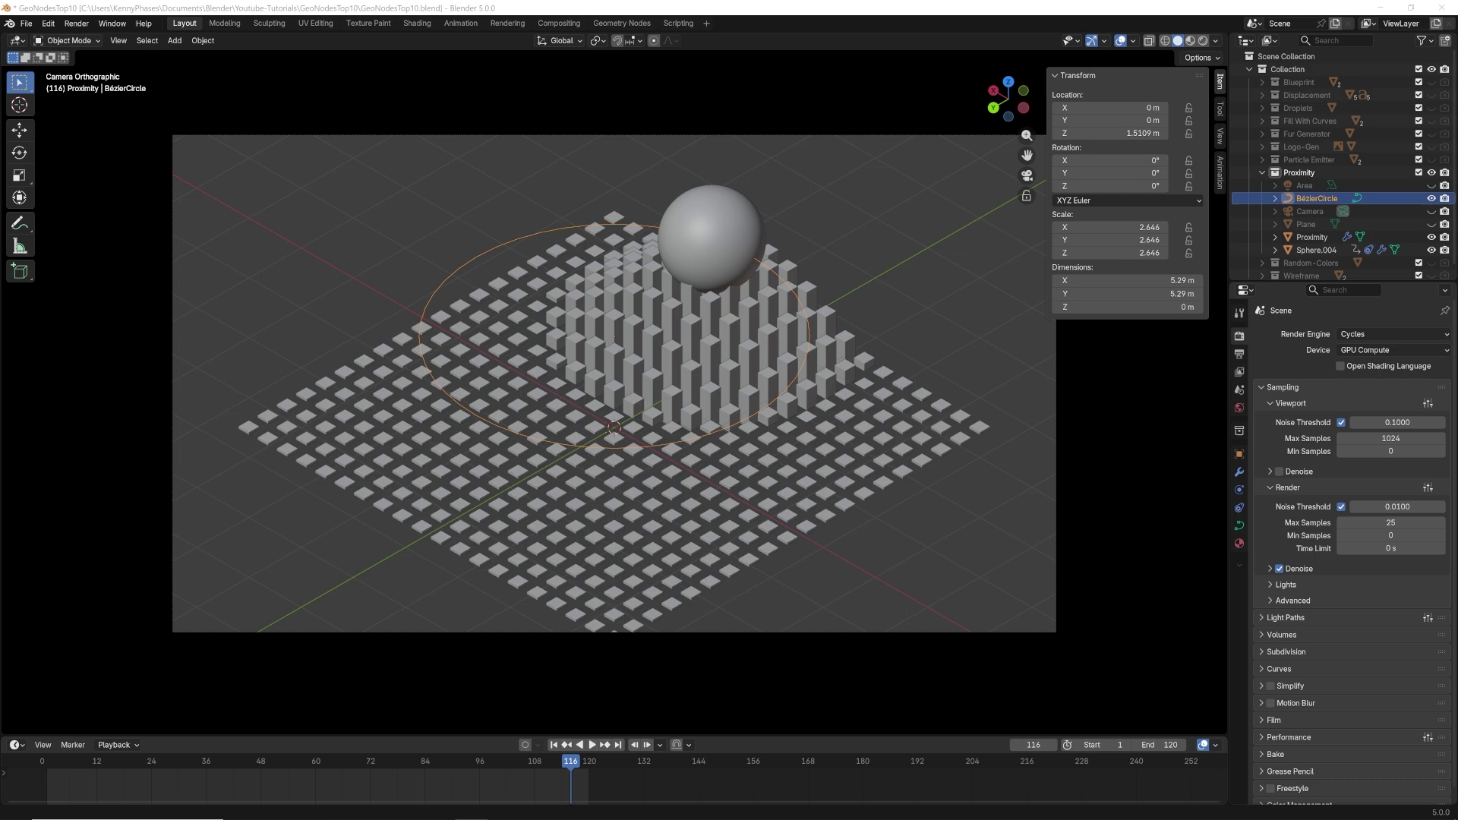
Step: Move the Bézier circle along Z and animate the sphere along it with a Follow Path constraint targeting BézierCircle
key(g)
key(z)
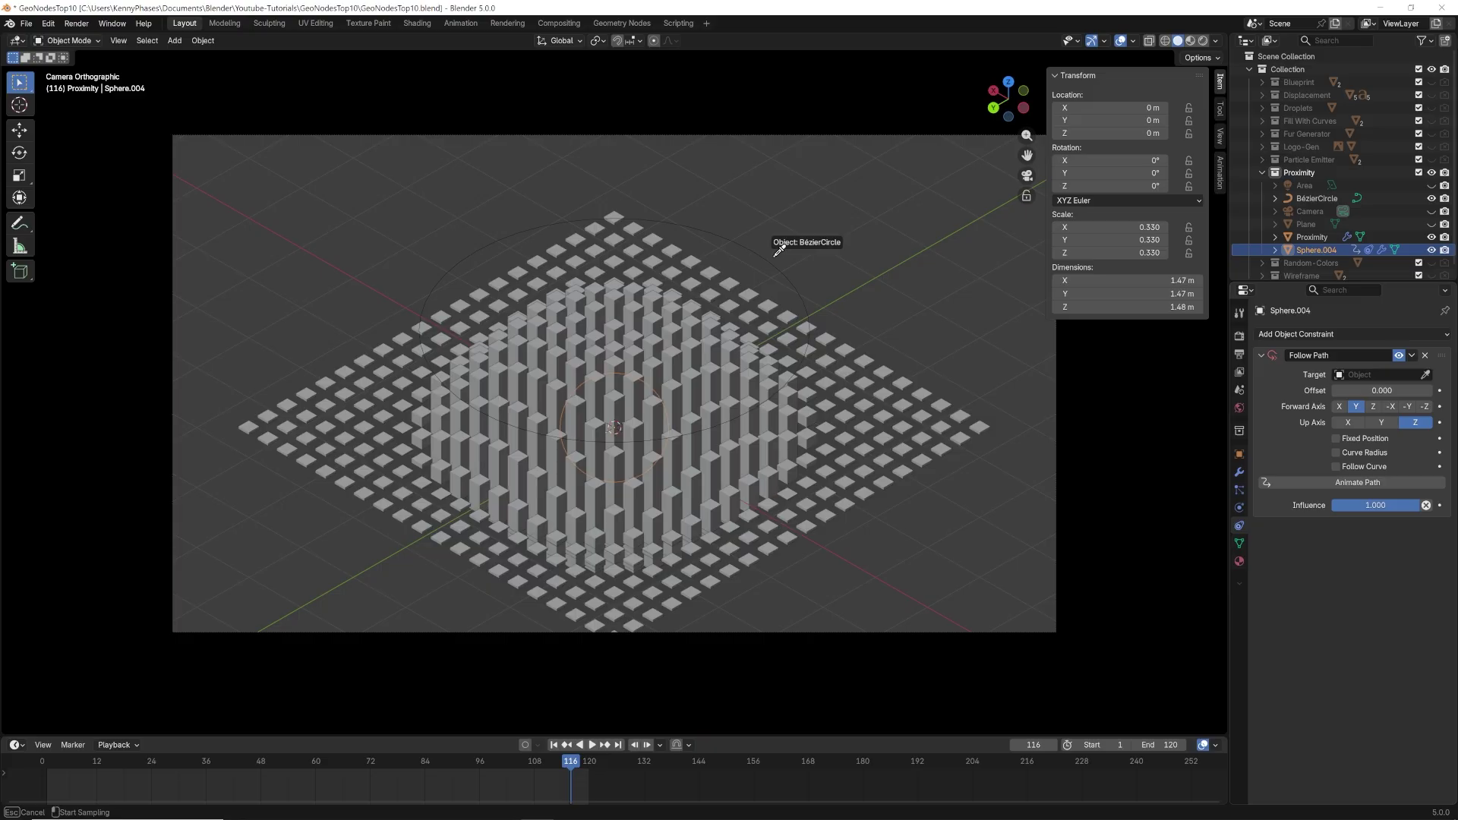
click(779, 252)
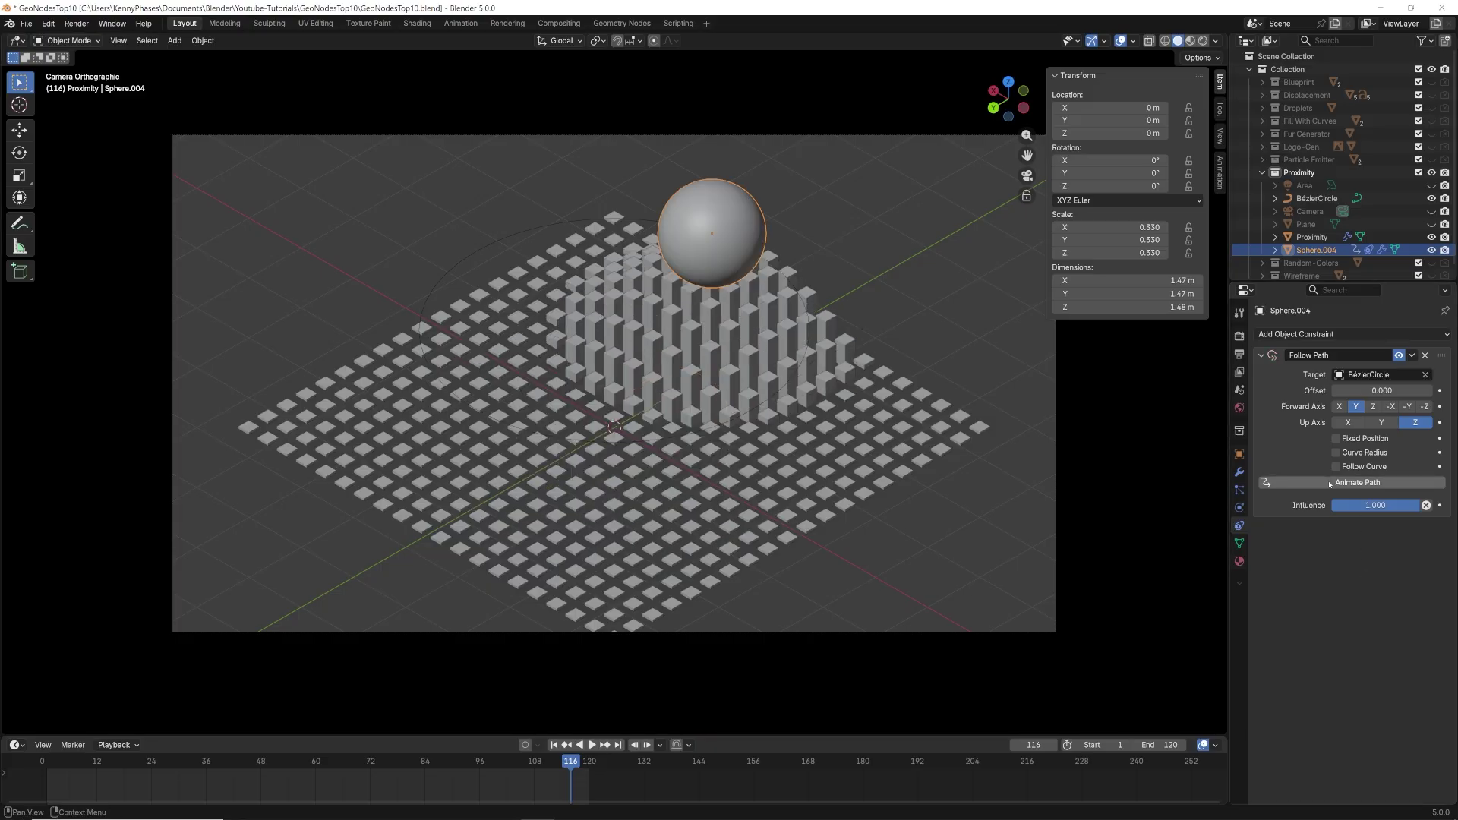
key(space)
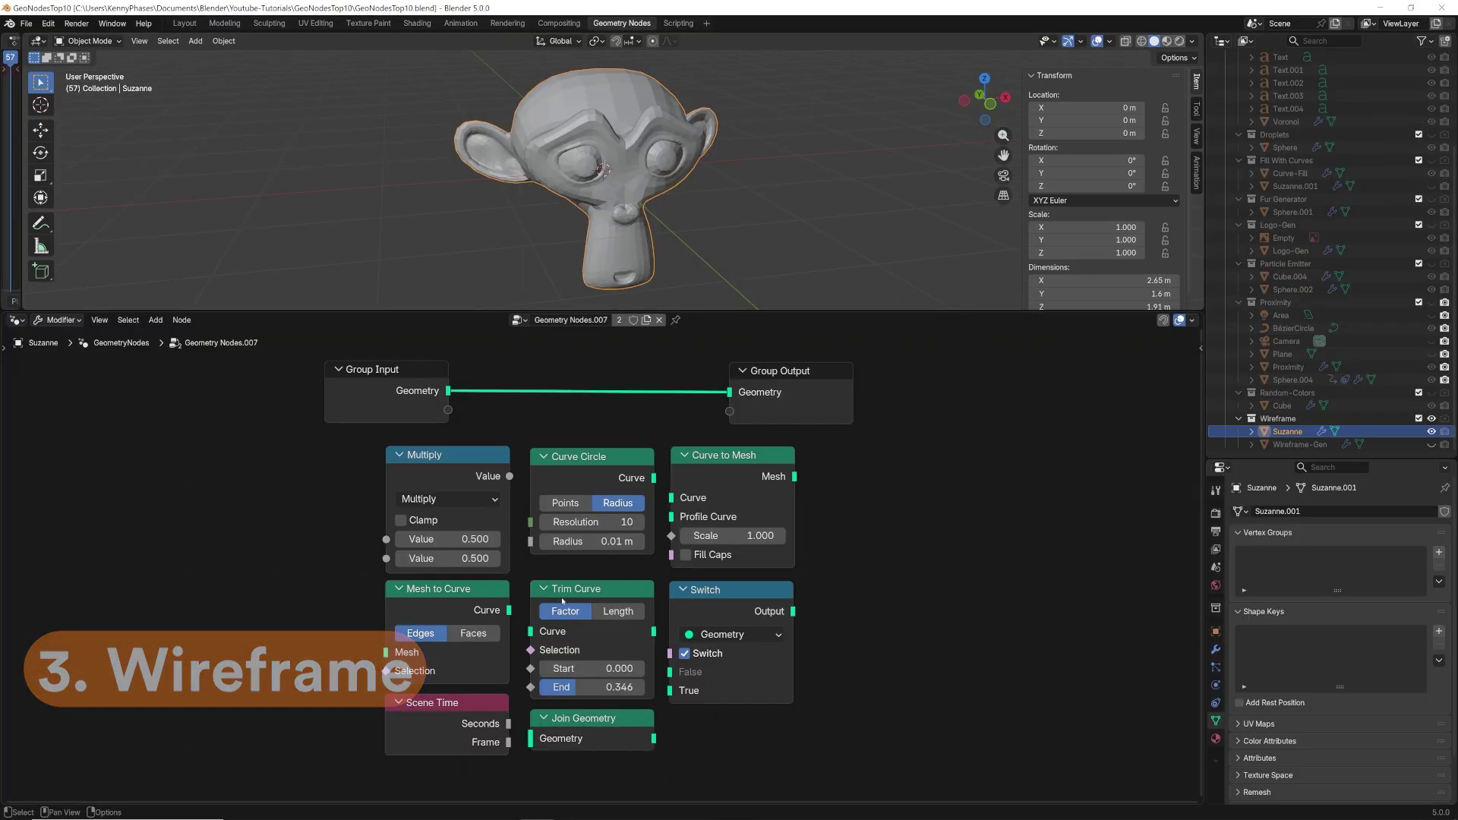
Step: Insert the Mesh to Curve node between Group Input and Group Output in Suzanne's node tree
drag(477, 594, 556, 442)
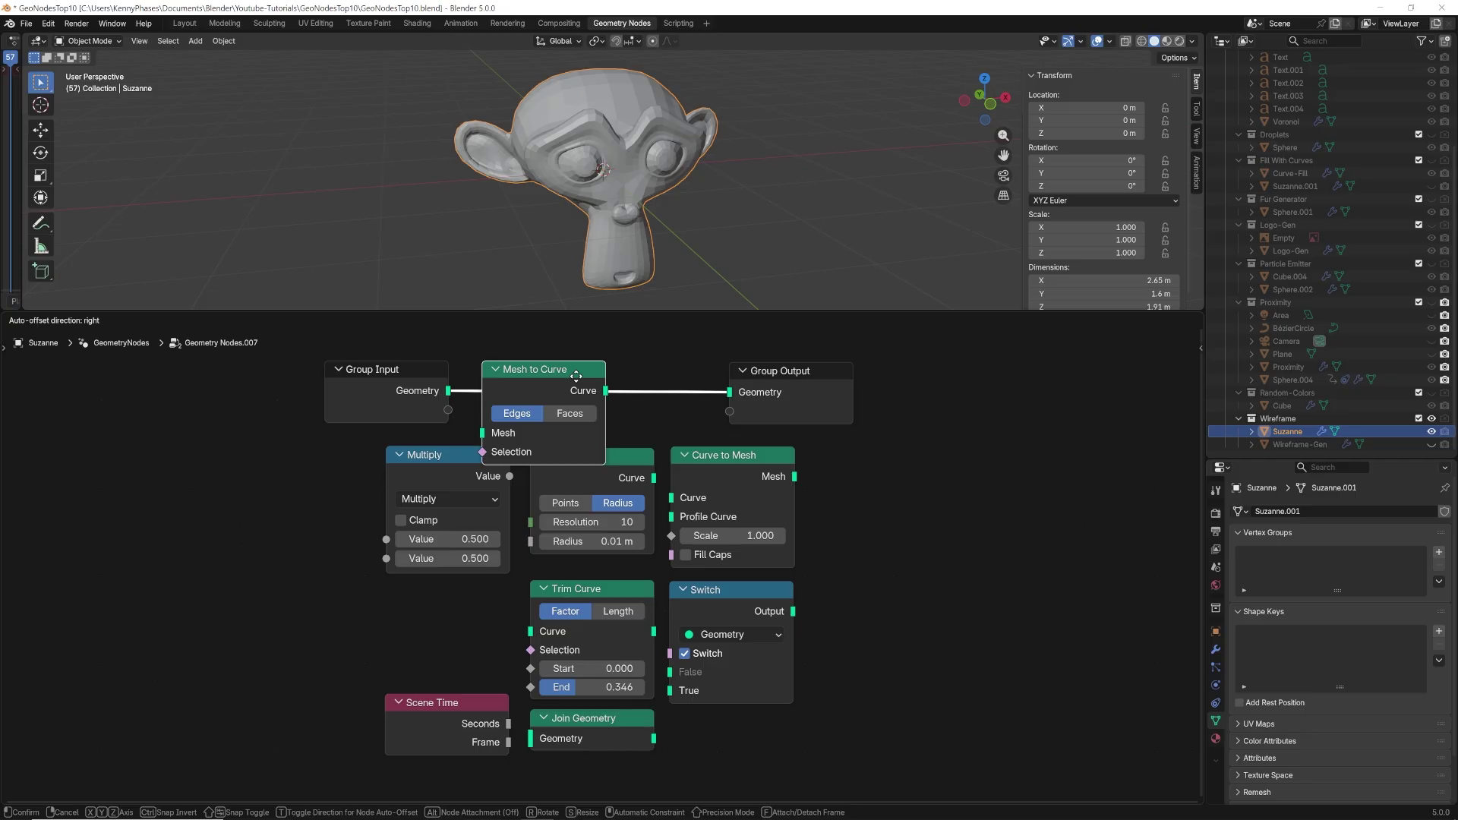
drag(633, 355, 630, 359)
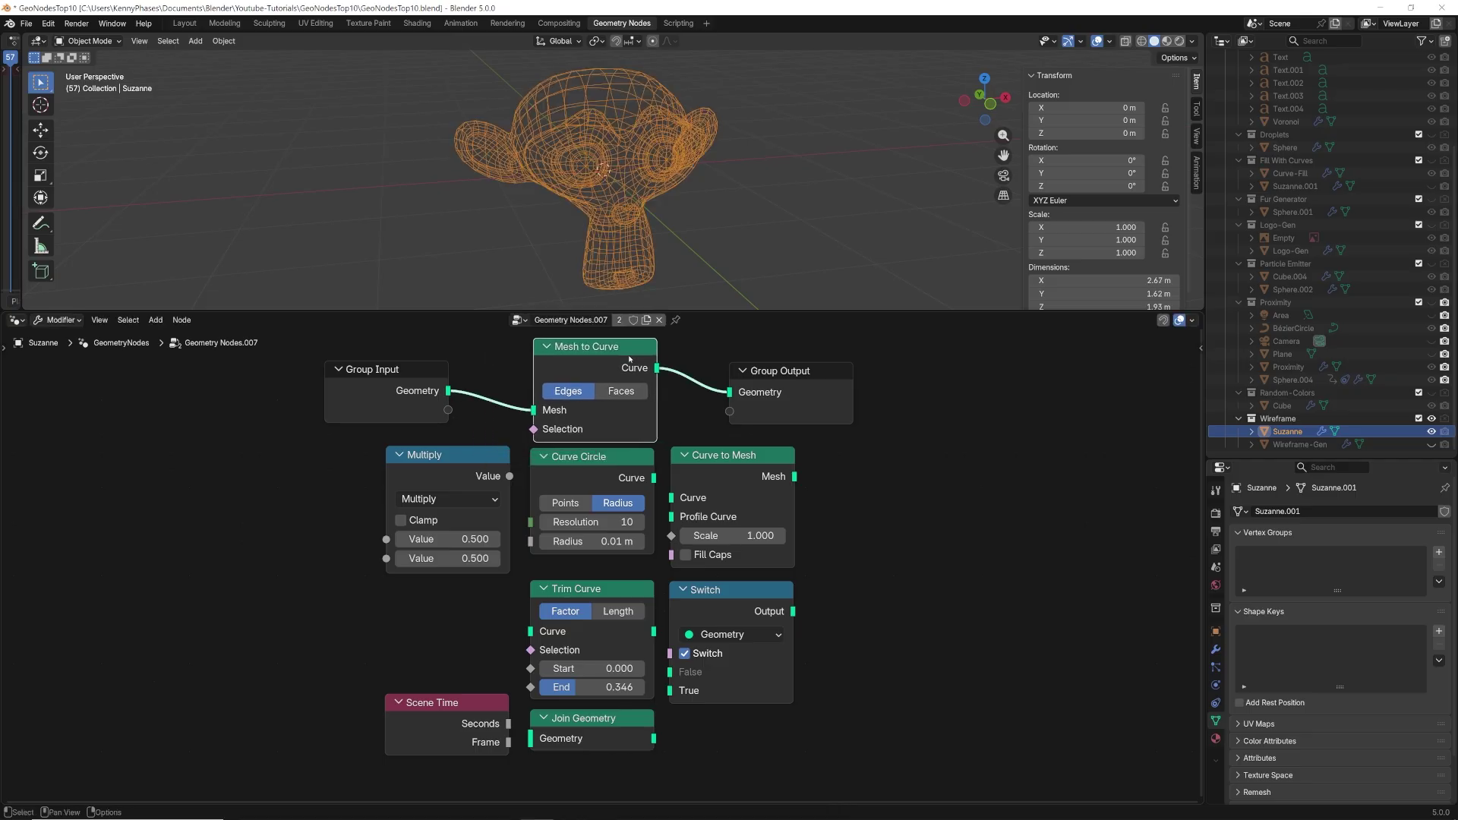
middle_drag(684, 163, 657, 158)
Step: Insert Curve to Mesh after Mesh to Curve and connect Curve Circle to its Profile Curve input
drag(728, 474, 732, 358)
middle_drag(712, 469, 703, 616)
drag(603, 607, 612, 391)
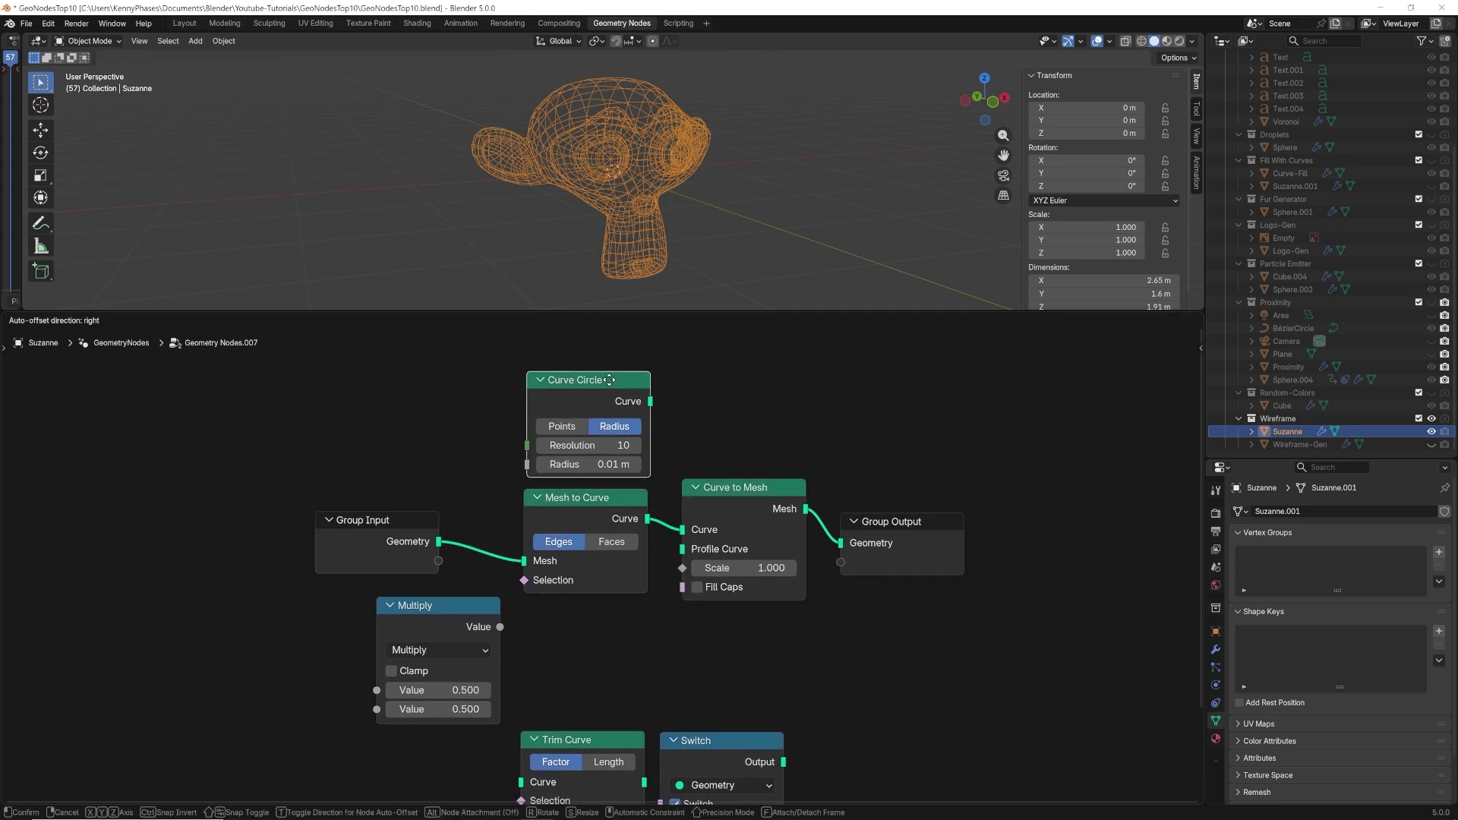
drag(691, 548, 683, 548)
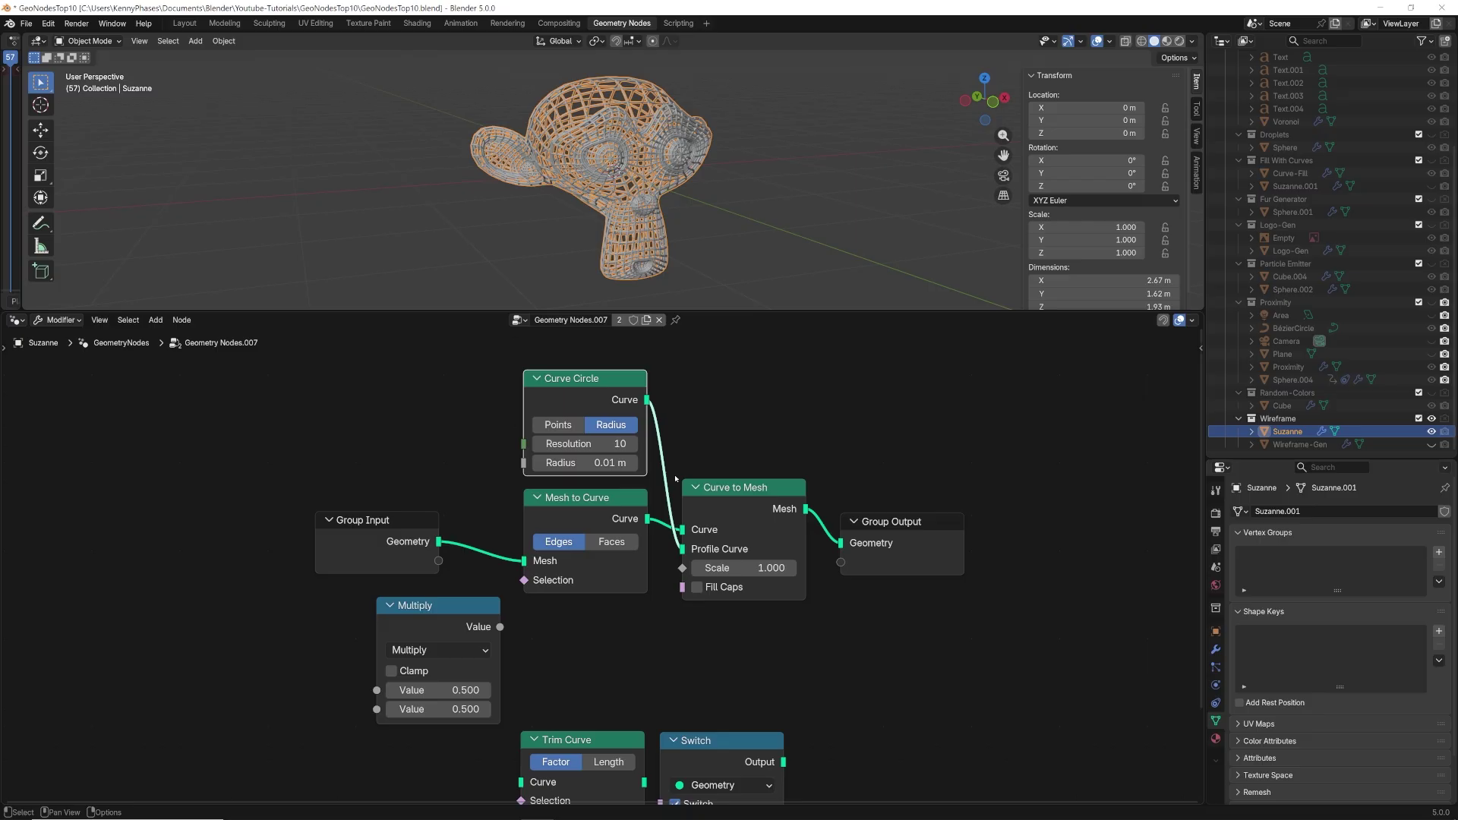
Step: Insert Join Geometry before the Group Output and feed the original geometry into it through the Switch node's True input
drag(915, 522, 915, 522)
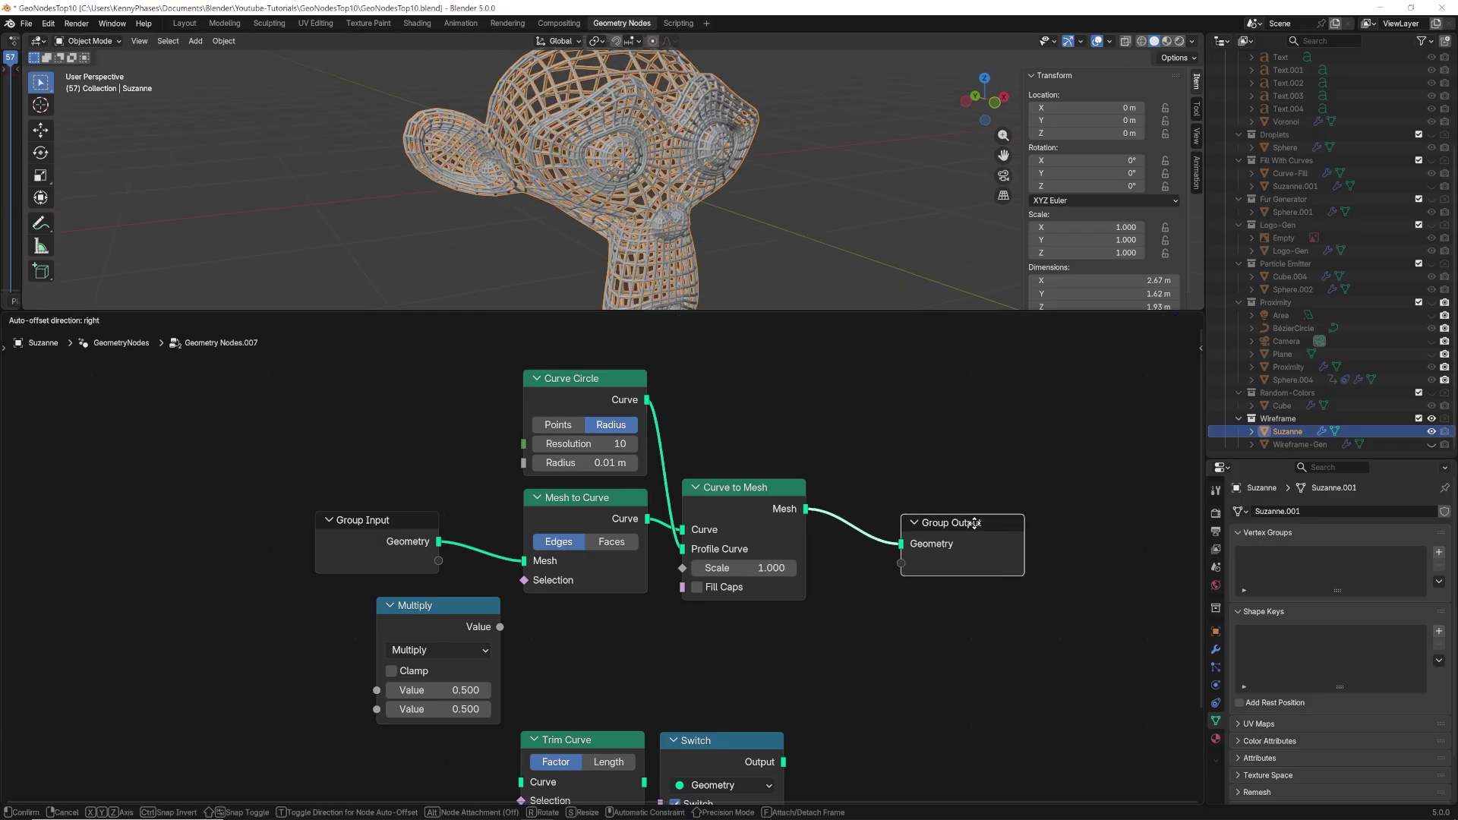
middle_drag(631, 708, 626, 629)
drag(547, 791, 849, 453)
drag(704, 672, 720, 561)
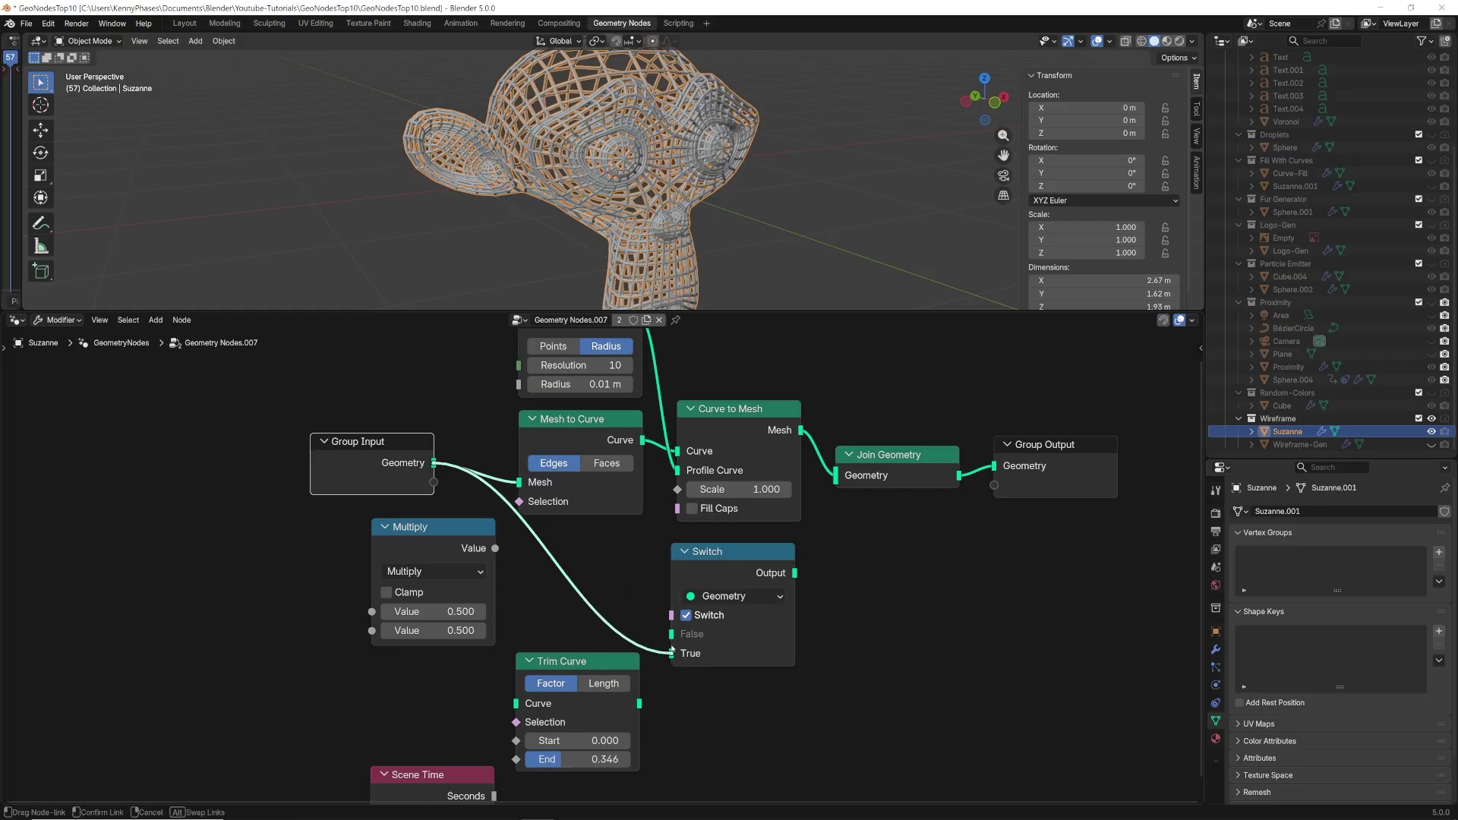
drag(841, 483, 839, 479)
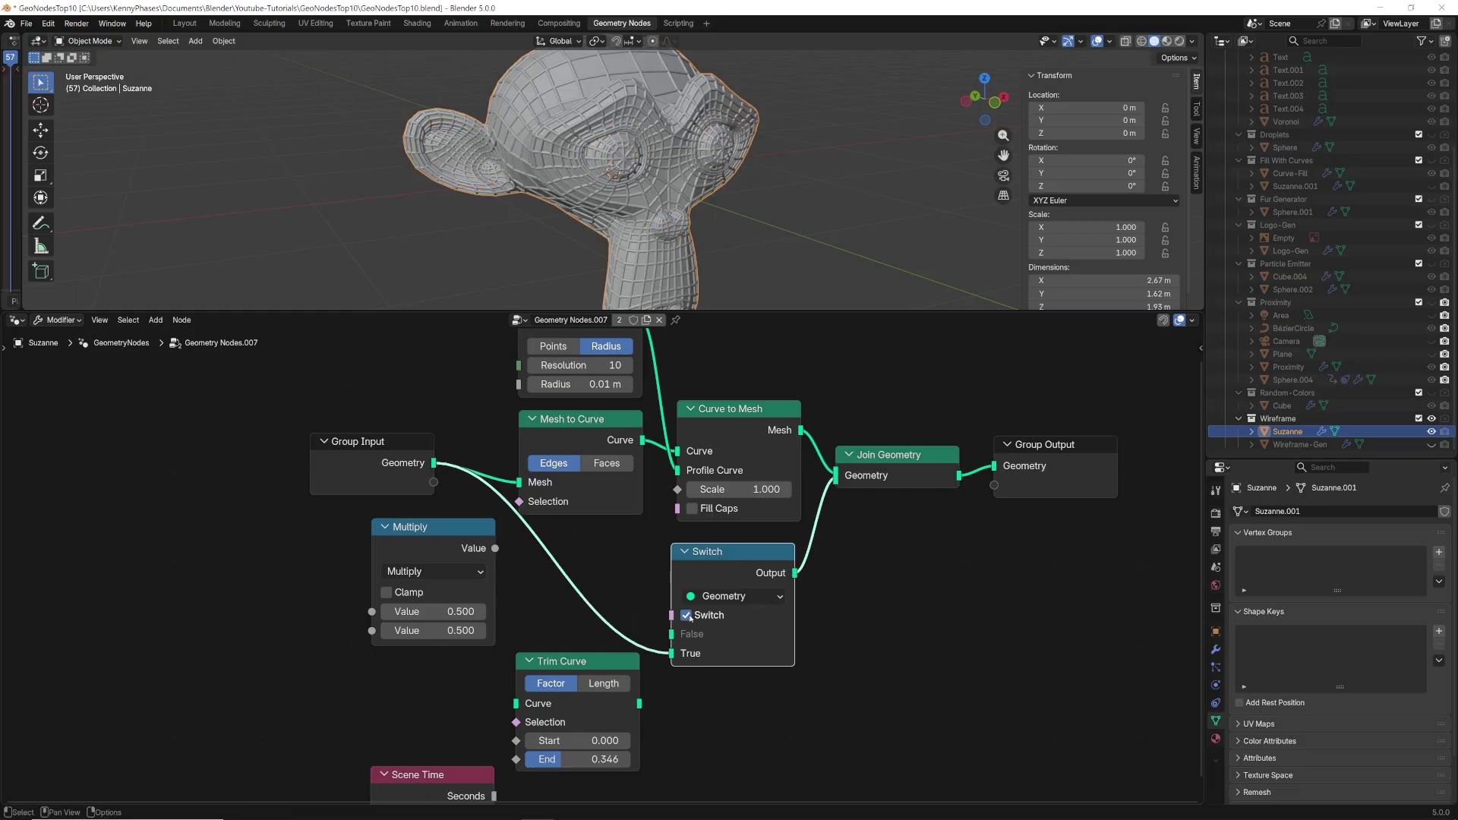
Step: Turn off the Switch node's checkbox and insert Trim Curve between Mesh to Curve and Curve to Mesh
click(687, 615)
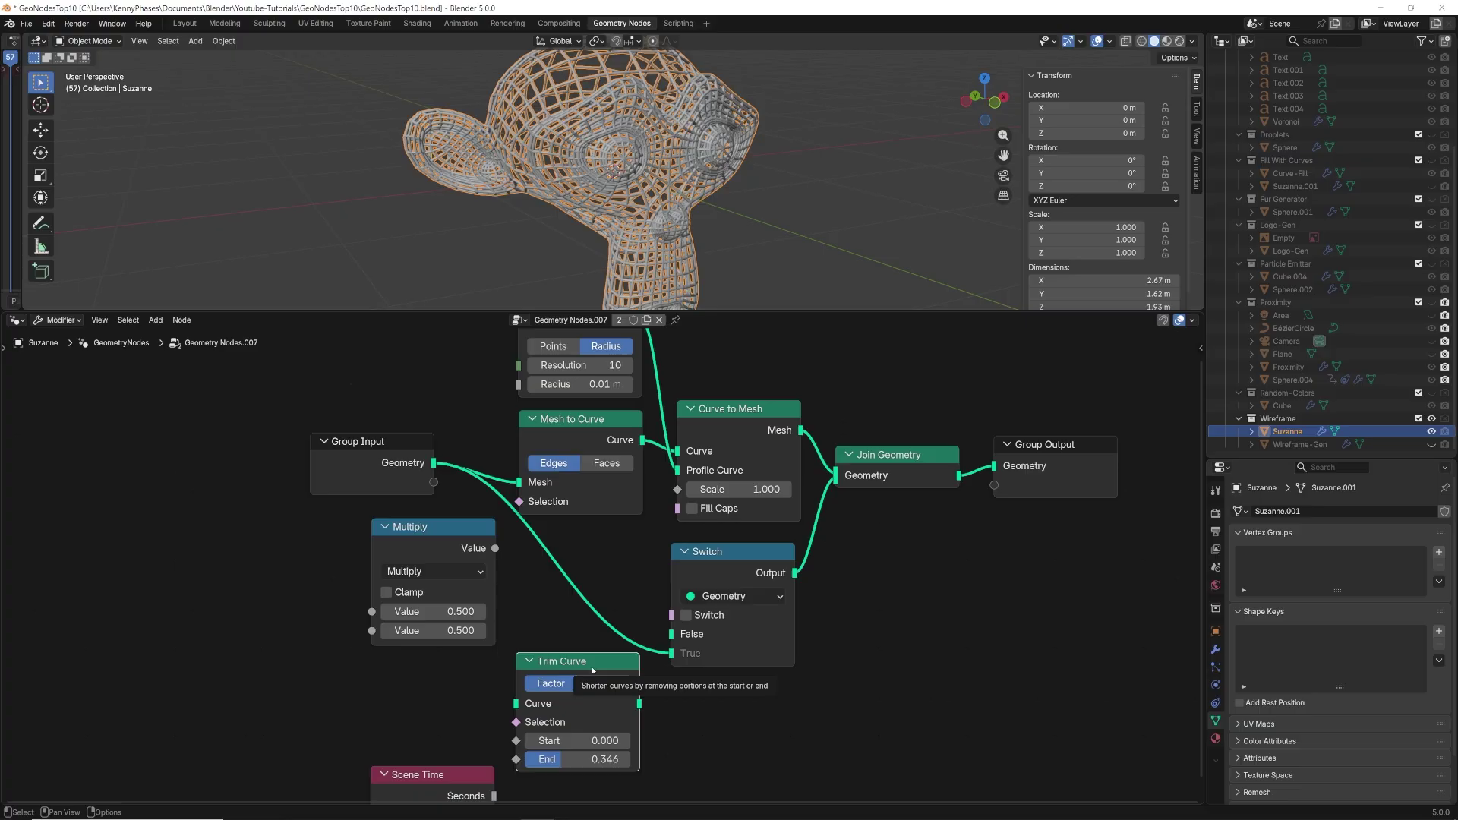
drag(593, 671, 654, 465)
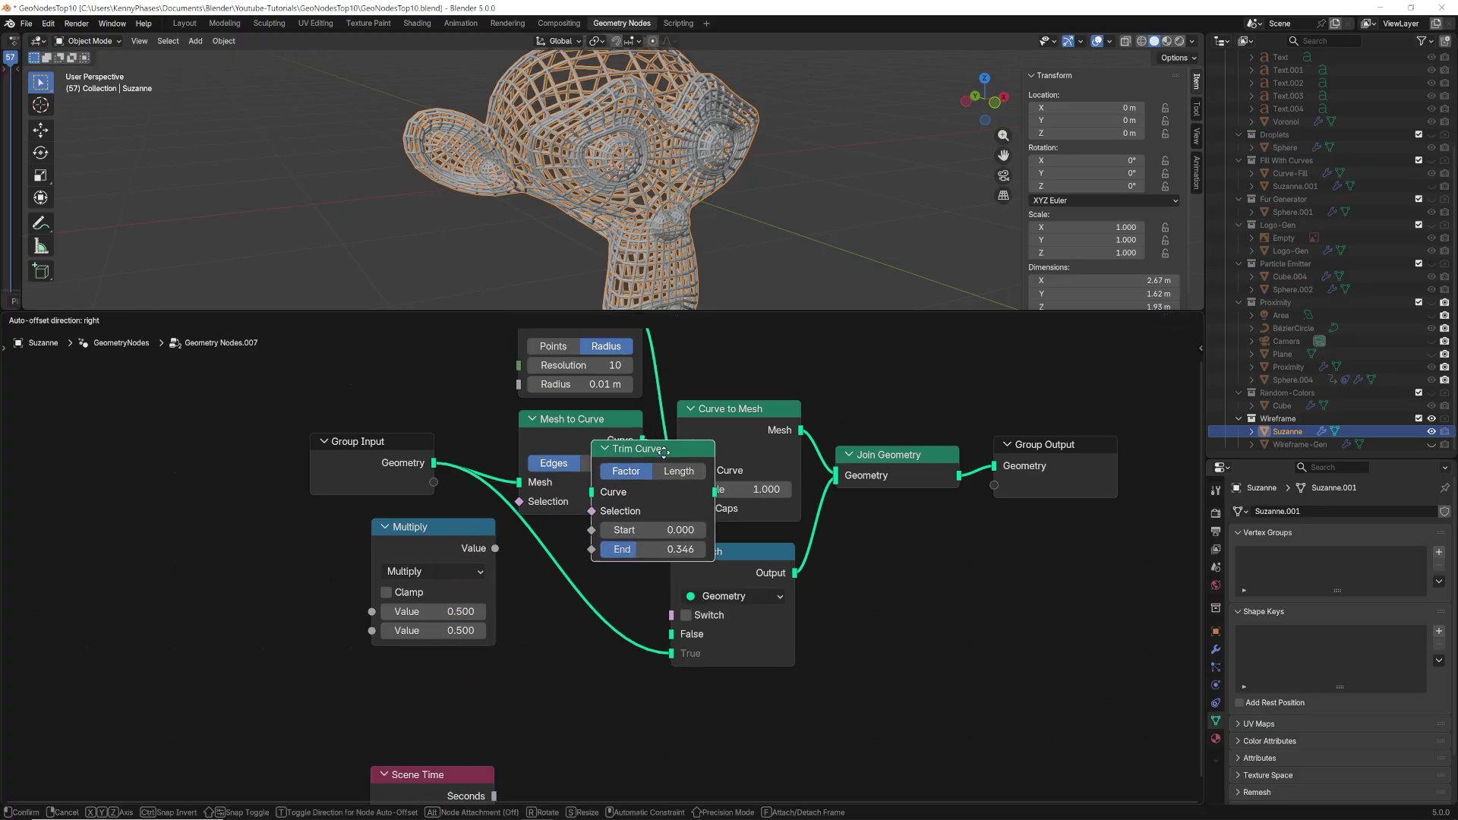
drag(663, 453, 712, 419)
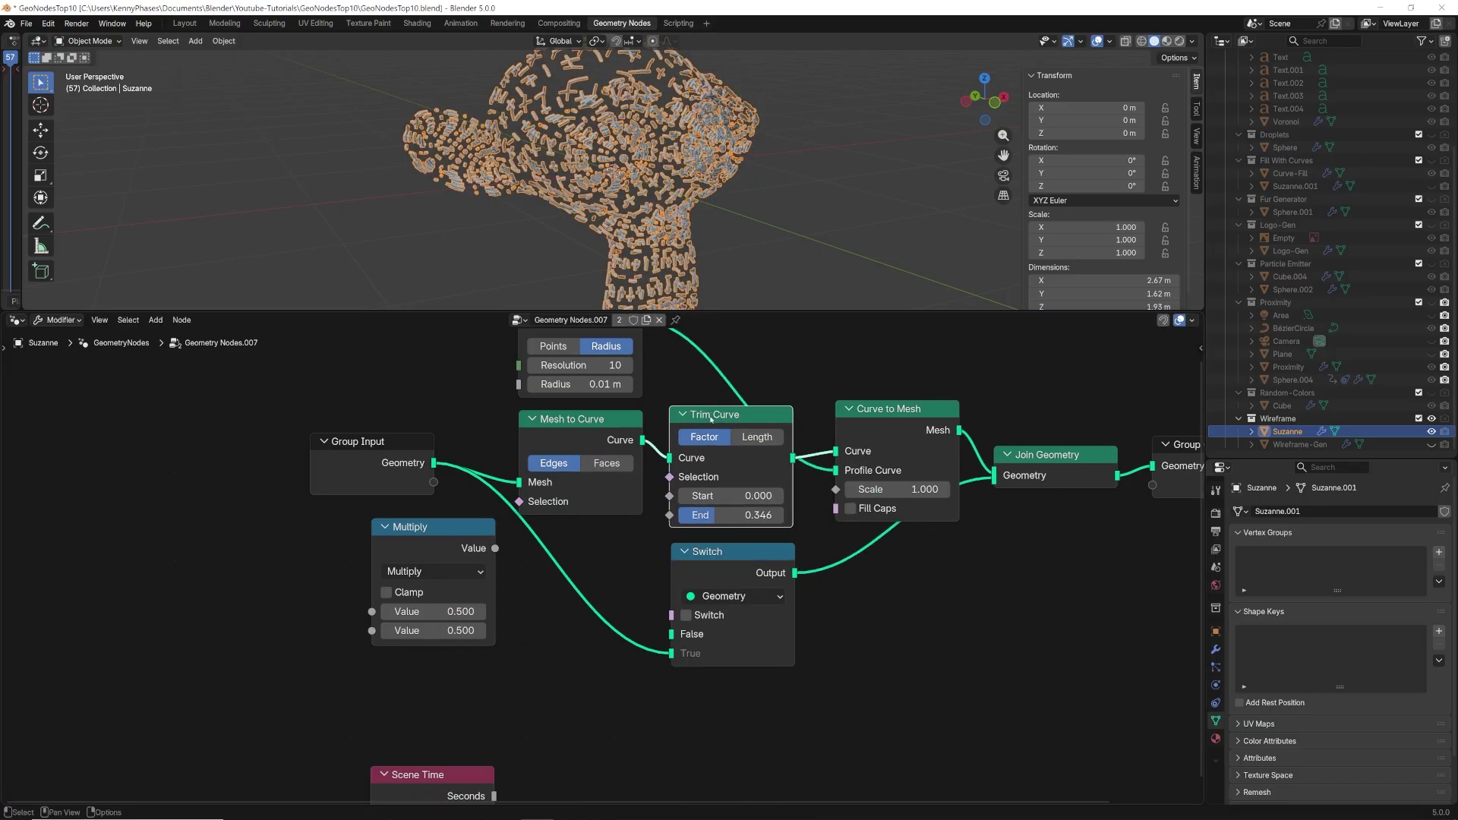
Step: Bring the Scene Time node up to the tree and connect its Seconds output to Trim Curve's End
scroll(711, 418, down, 3)
drag(425, 786, 393, 424)
scroll(401, 454, up, 1)
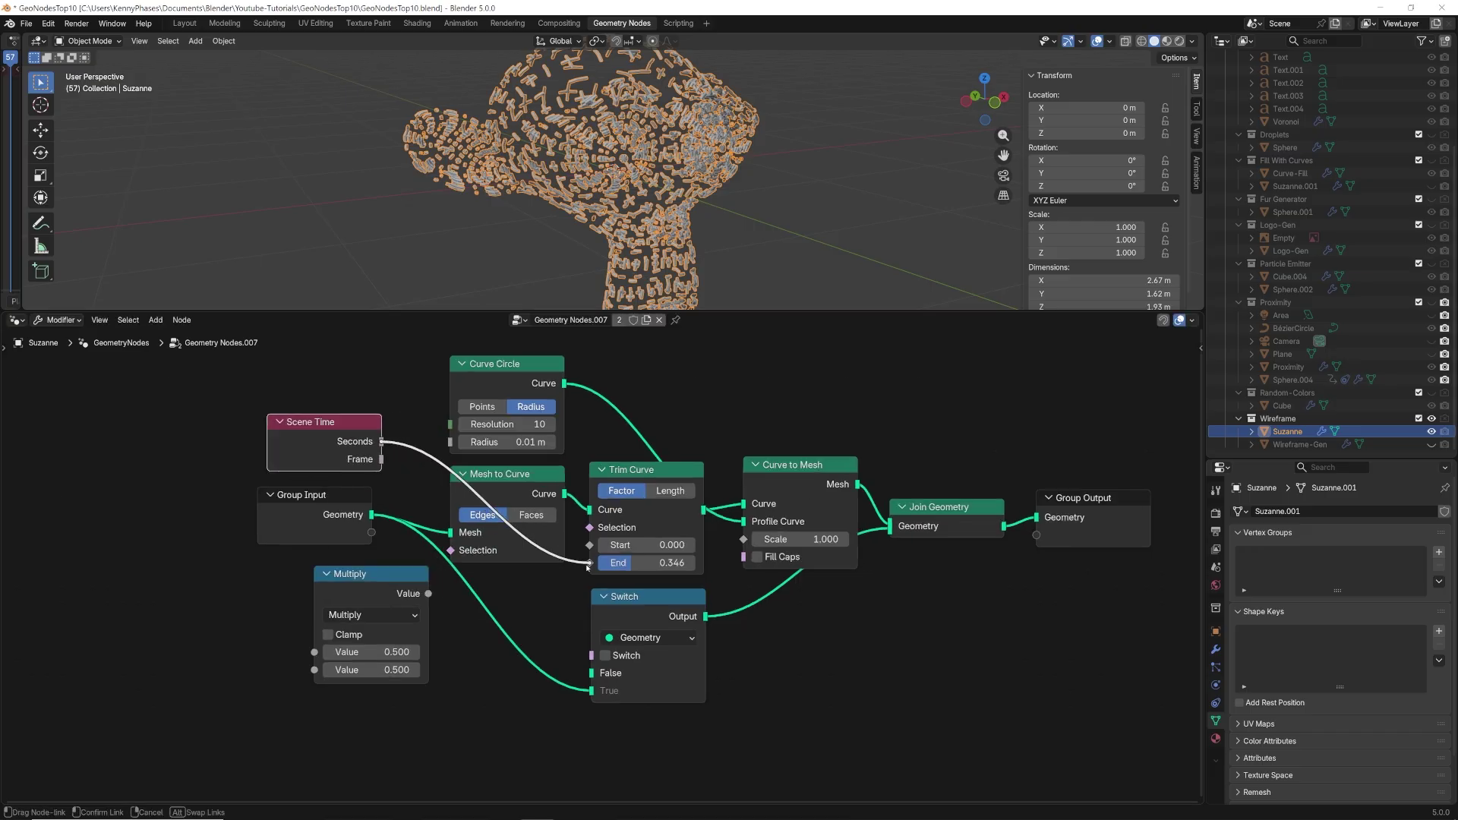
drag(588, 566, 589, 562)
Step: Insert the Multiply node between Scene Time and Trim Curve, and place both nodes side by side near Curve Circle
drag(334, 574, 433, 450)
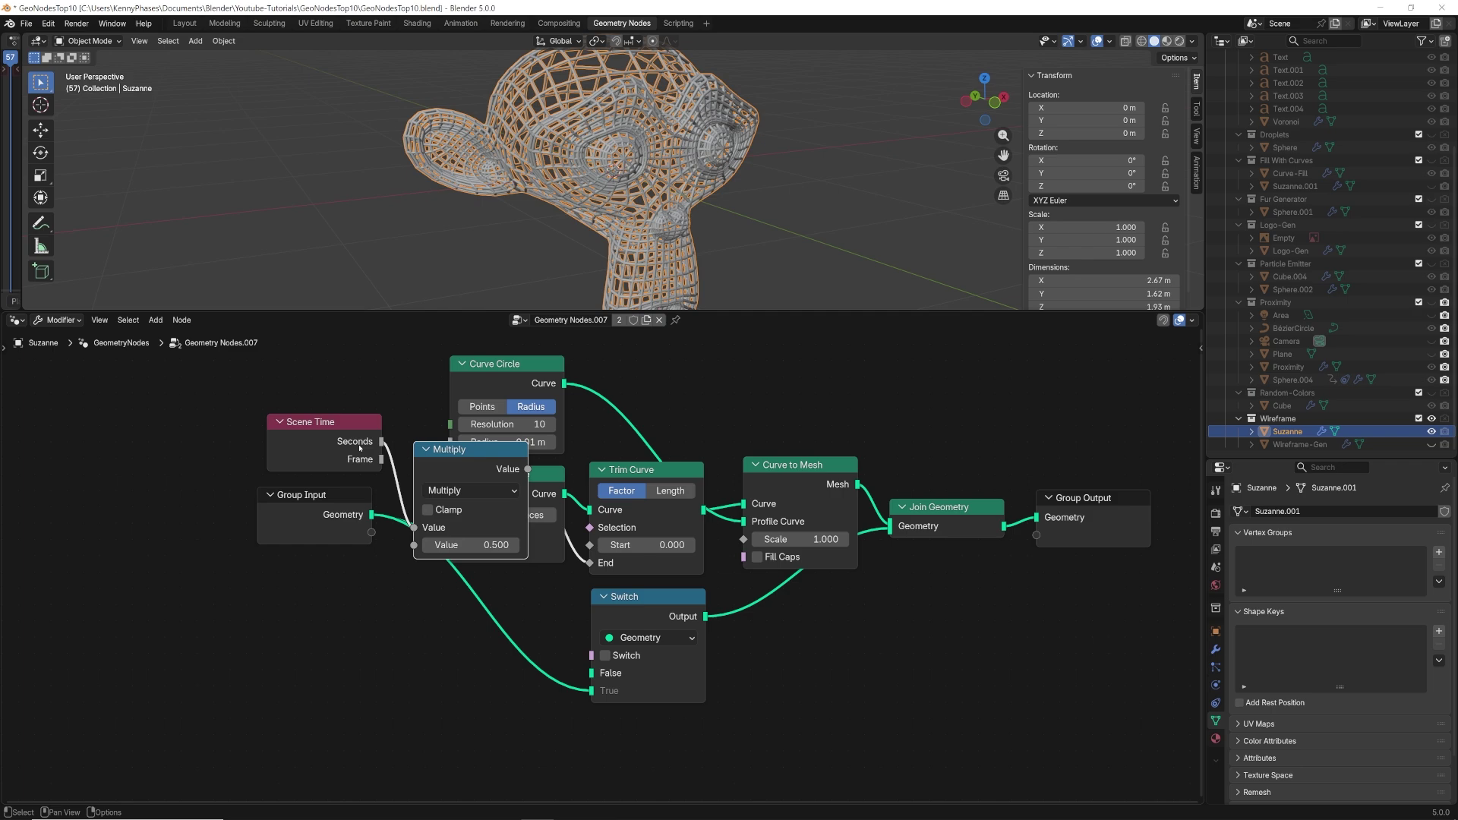
drag(332, 436, 282, 424)
drag(482, 470, 410, 389)
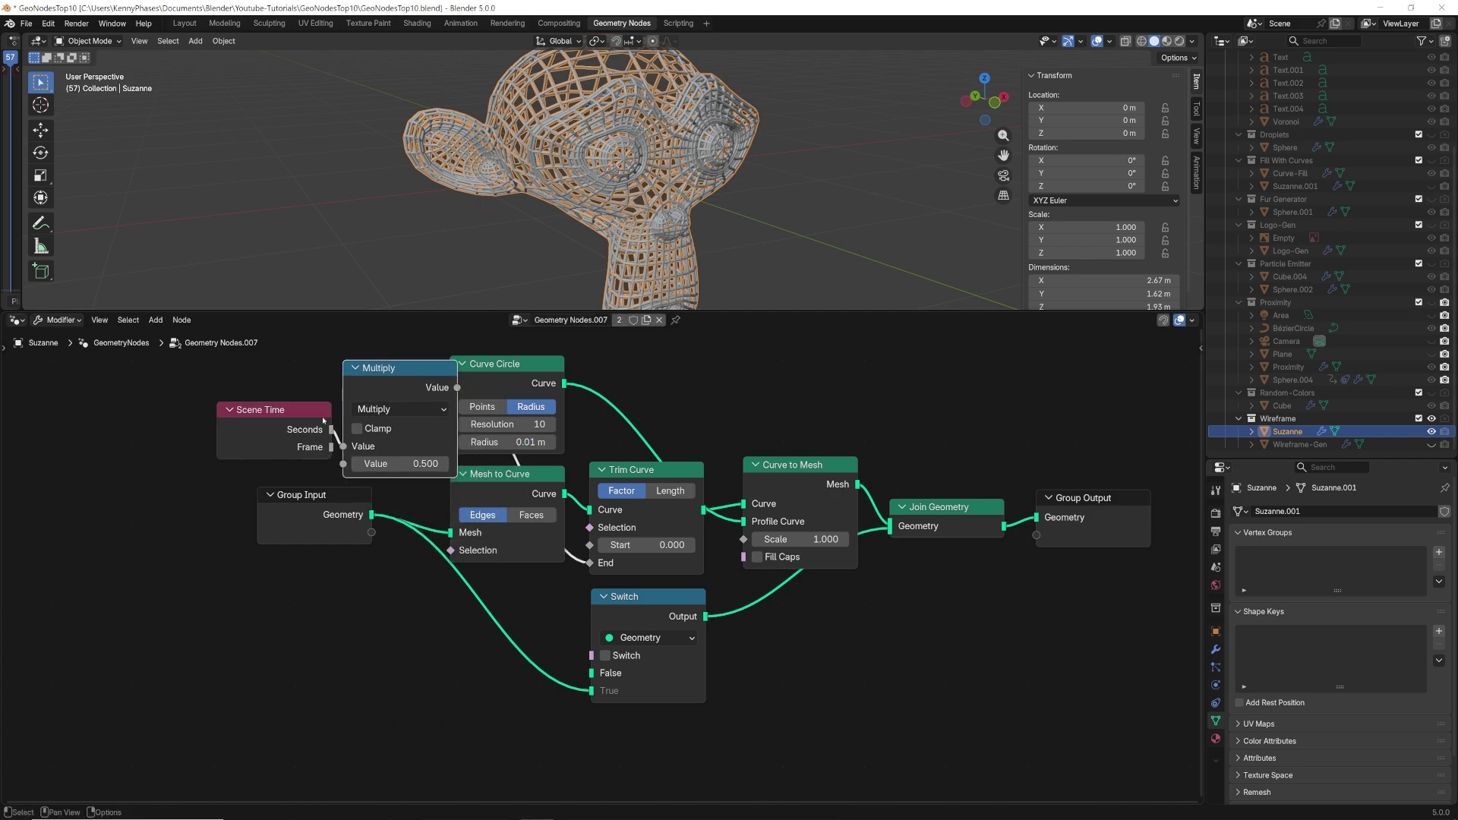
drag(324, 420, 285, 420)
drag(395, 368, 377, 367)
drag(378, 368, 351, 368)
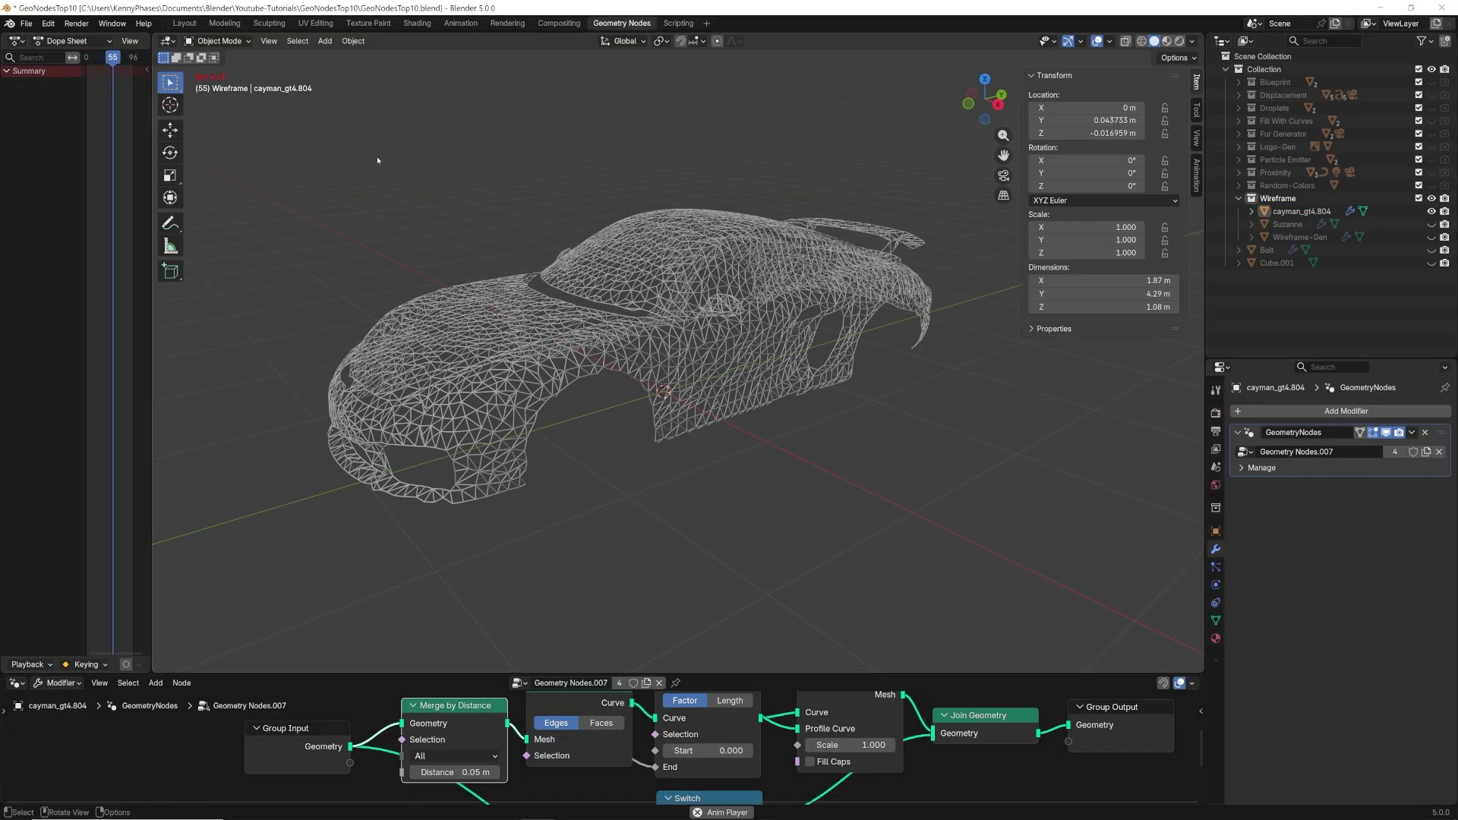
key(space)
key(KP_3)
scroll(683, 436, up, 2)
shift+middle_drag(316, 293, 609, 442)
scroll(600, 433, up, 3)
shift+middle_drag(505, 357, 661, 395)
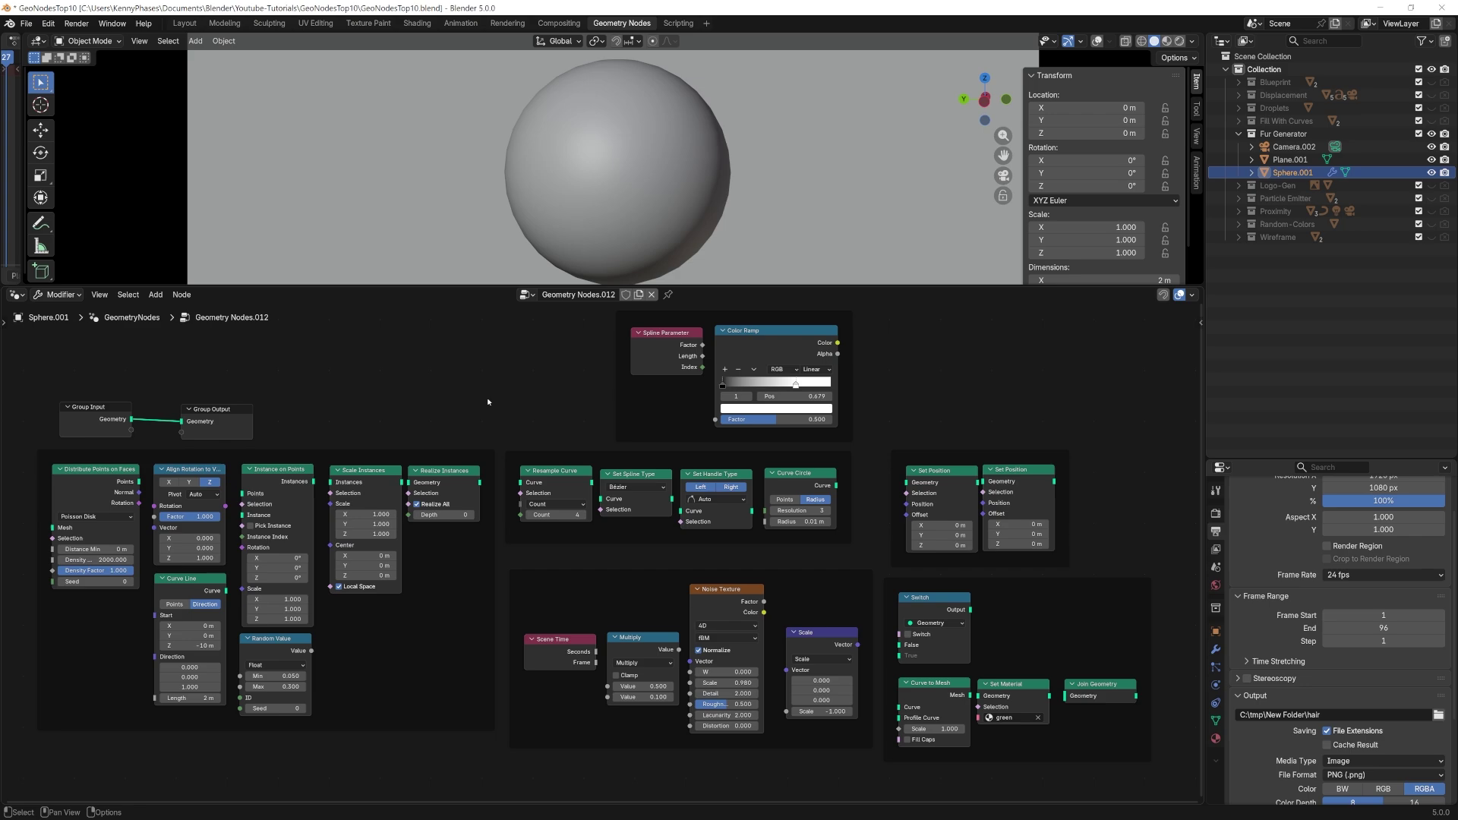
Step: In Sphere.001's node tree, connect Group Input to Distribute Points on Faces and feed its Points into Instance on Points
ctrl+middle_drag(324, 414, 637, 402)
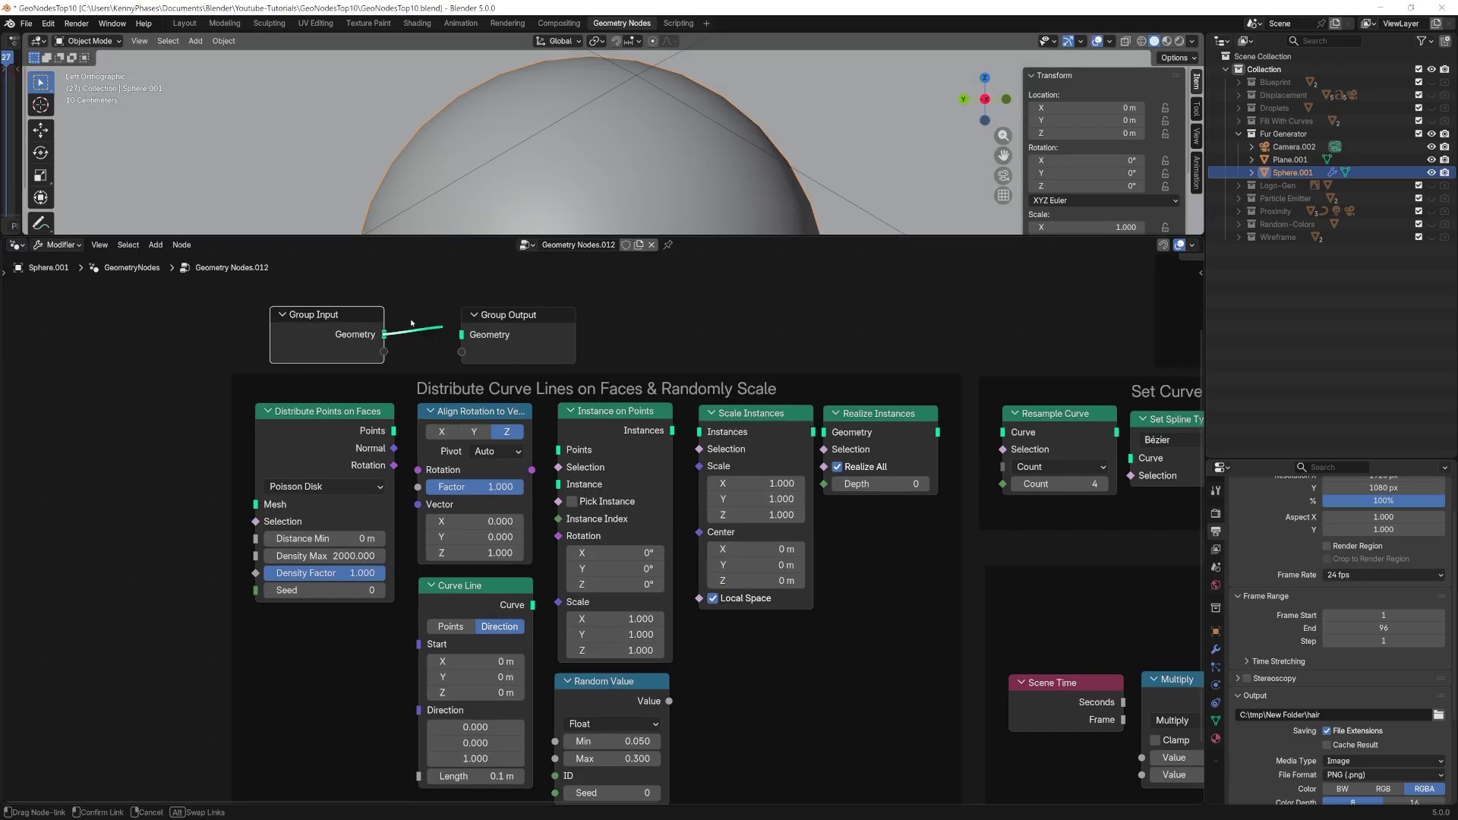
drag(411, 323, 397, 322)
drag(316, 336, 113, 460)
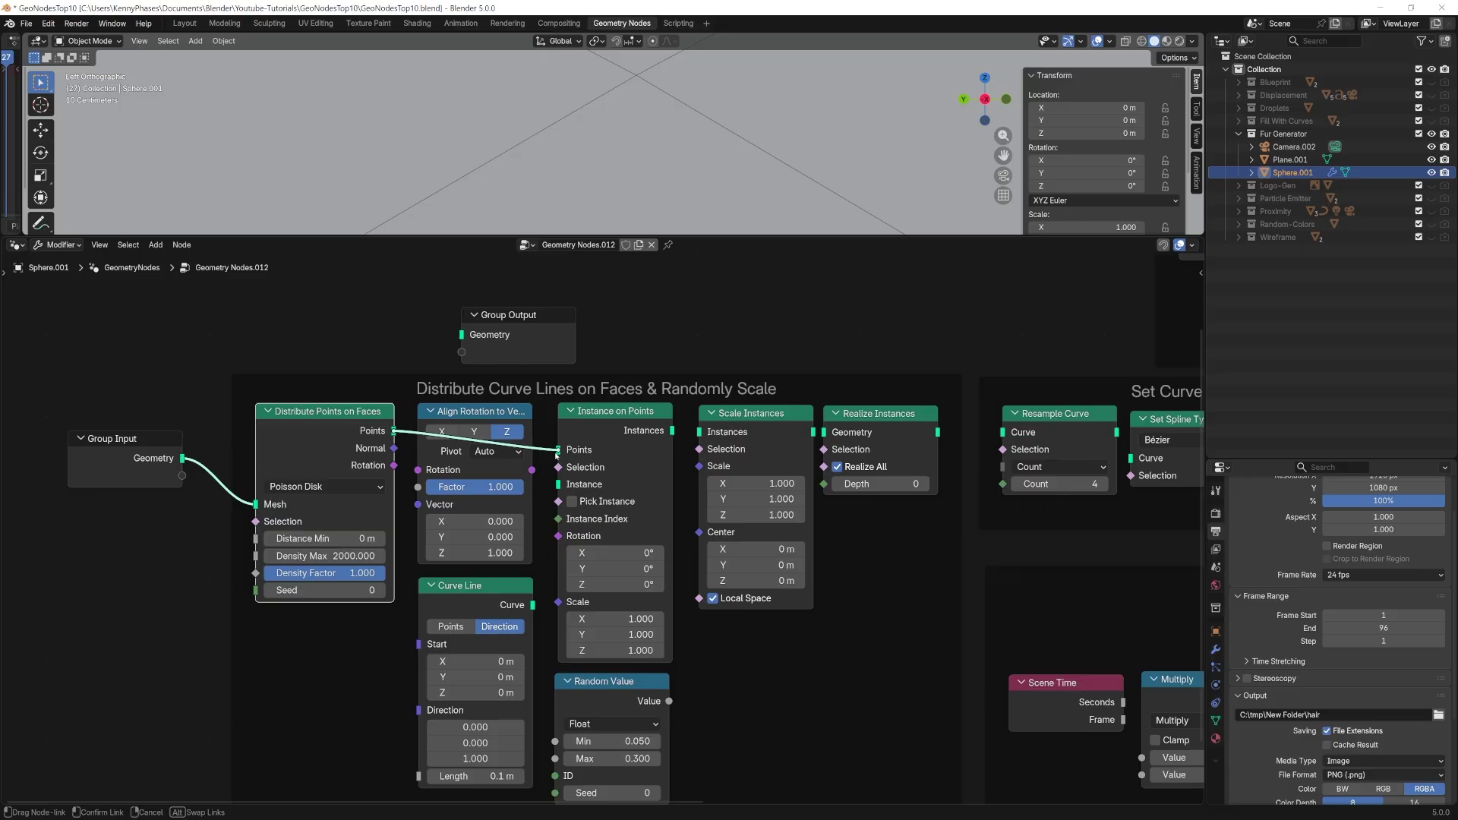
drag(557, 456, 559, 450)
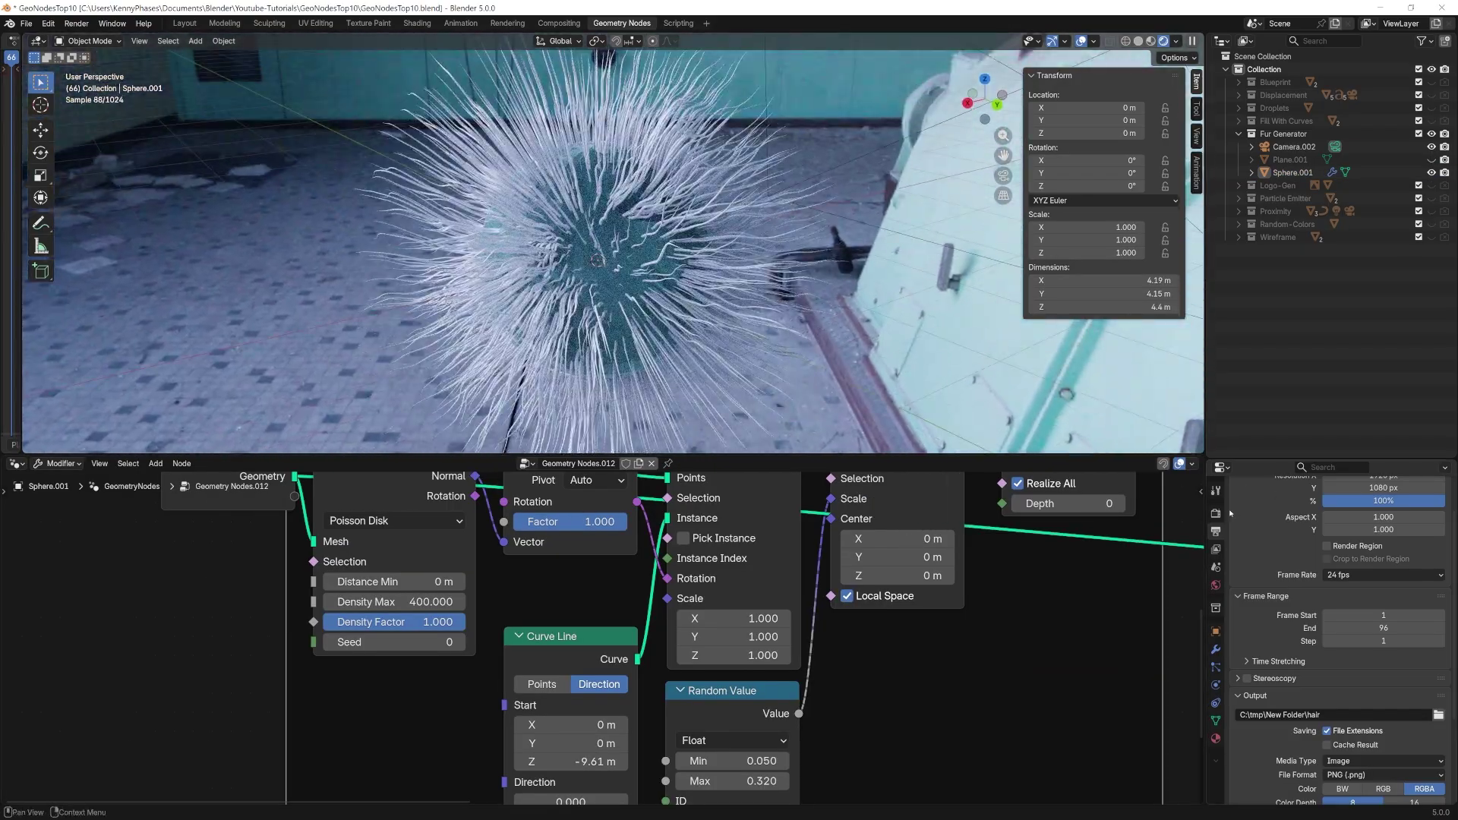
drag(395, 430, 460, 459)
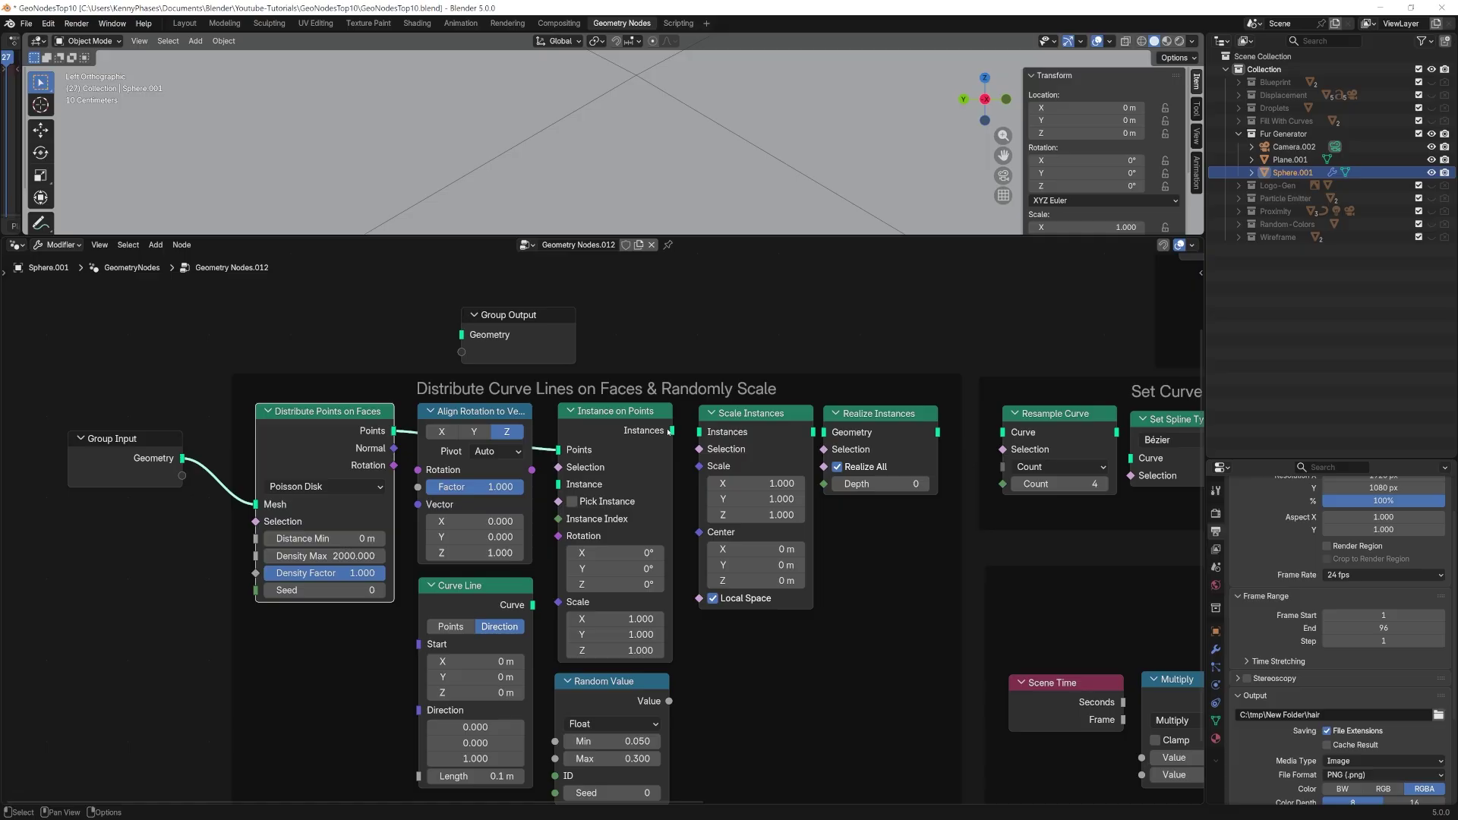
Step: Connect Curve Line to the Instance input of Instance on Points and send the resulting Instances to the Group Output
drag(533, 607, 586, 523)
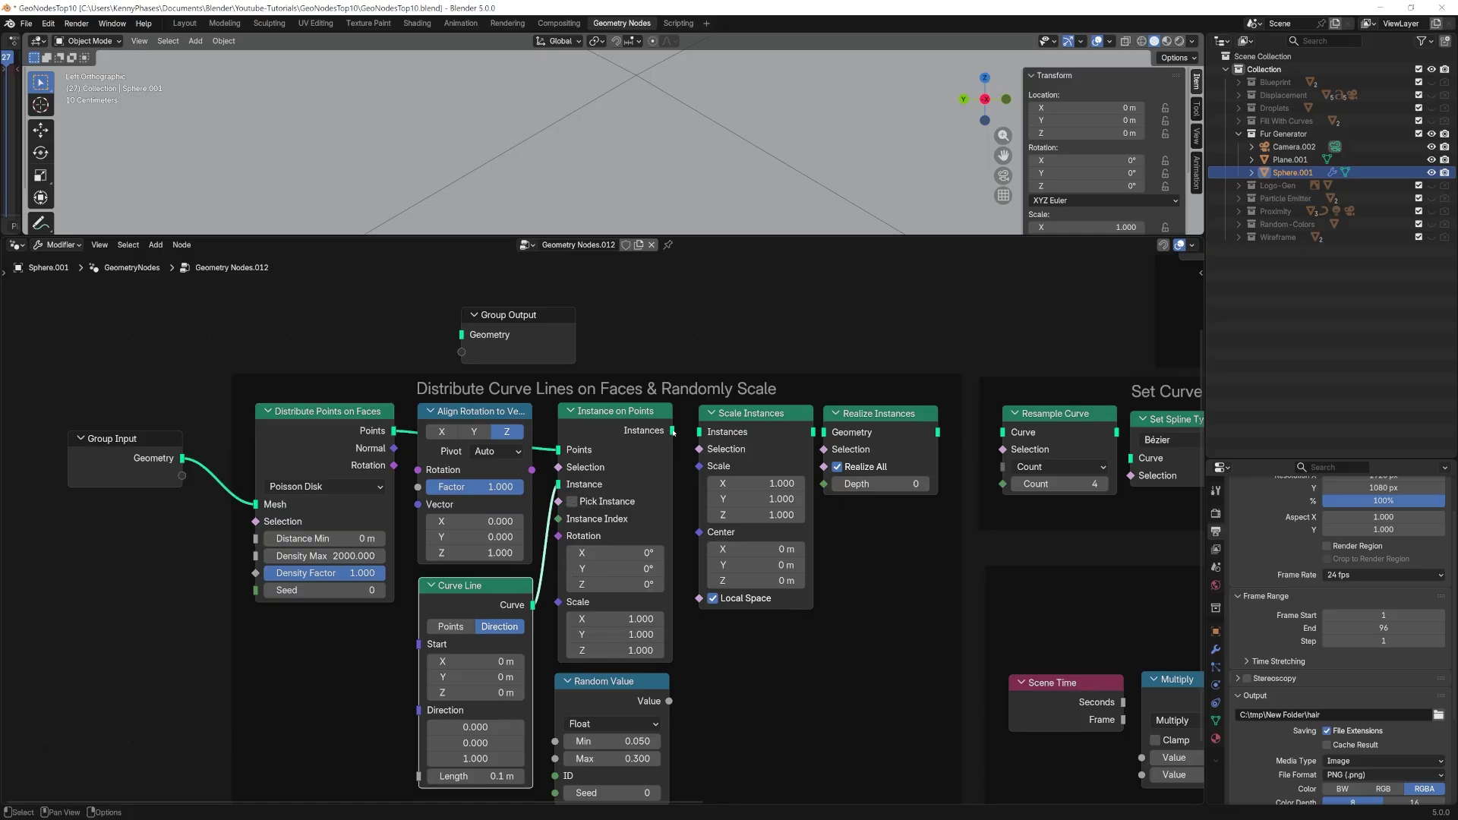
drag(672, 430, 685, 419)
drag(474, 344, 472, 345)
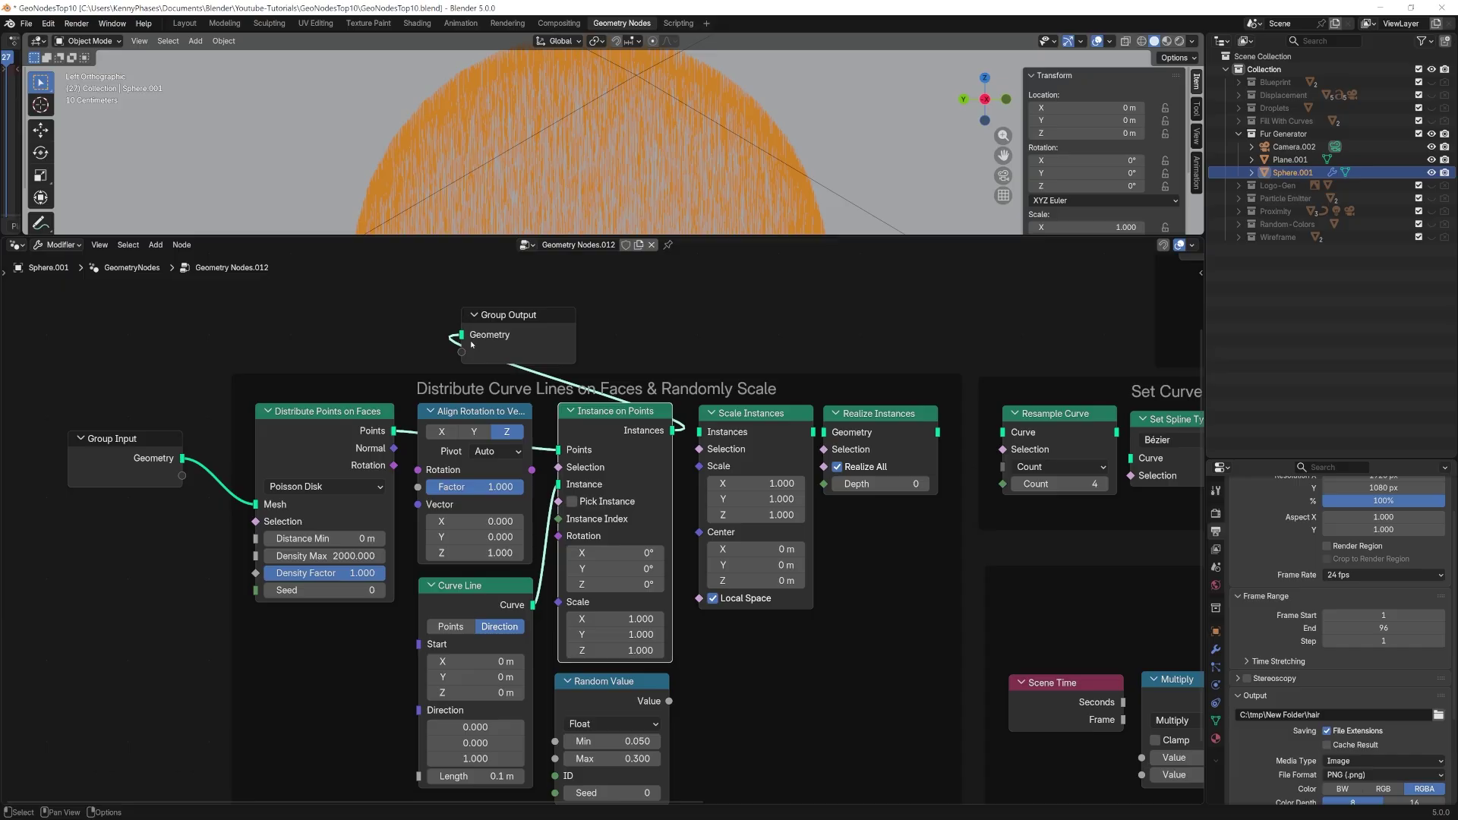
Step: Set Density Max to 100 and align the instances by routing the point Normal through Align Rotation to Vector into Instance on Points' Rotation
middle_drag(546, 213, 681, 135)
scroll(682, 125, up, 1)
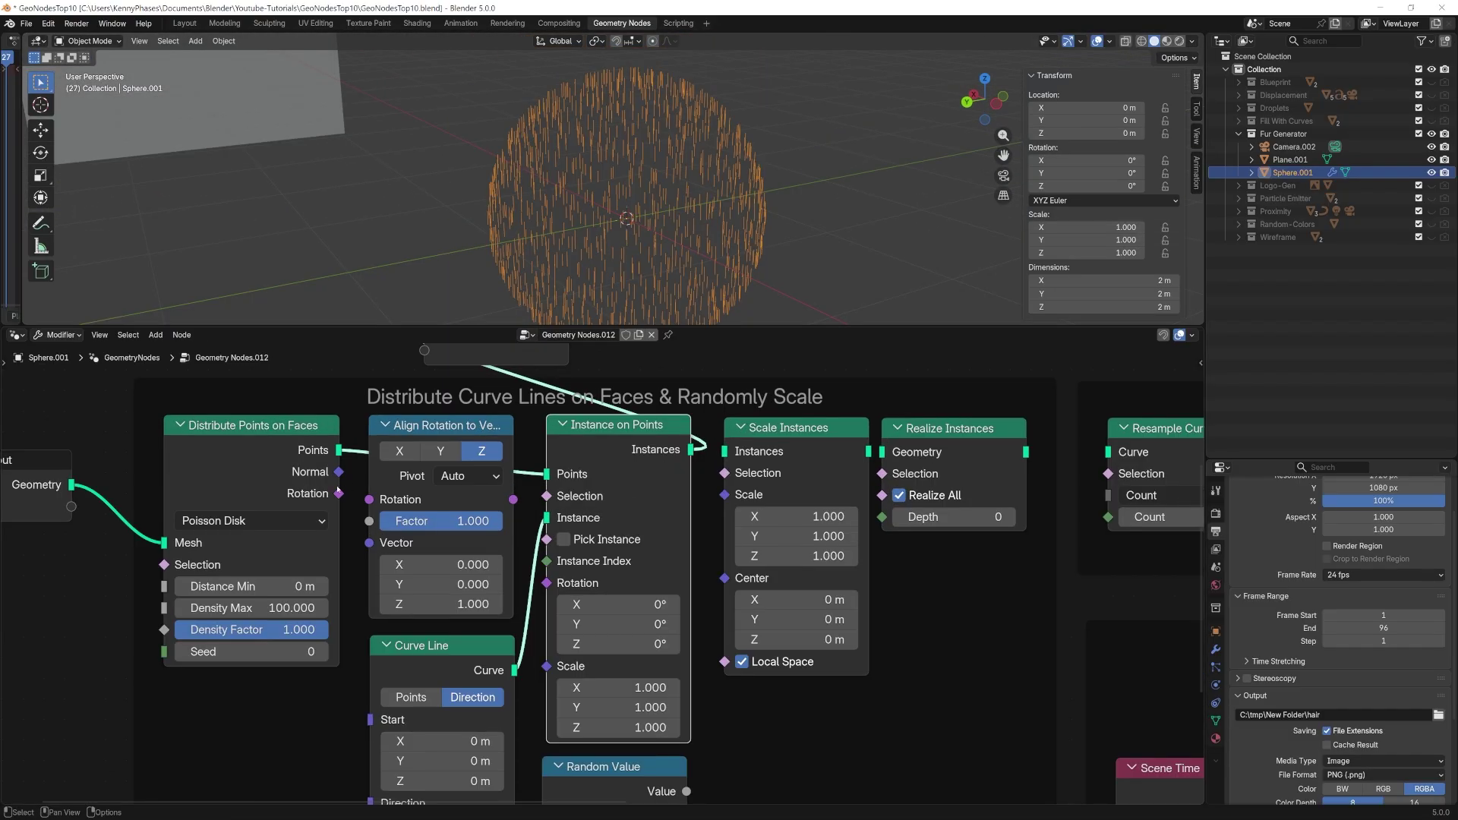
click(338, 485)
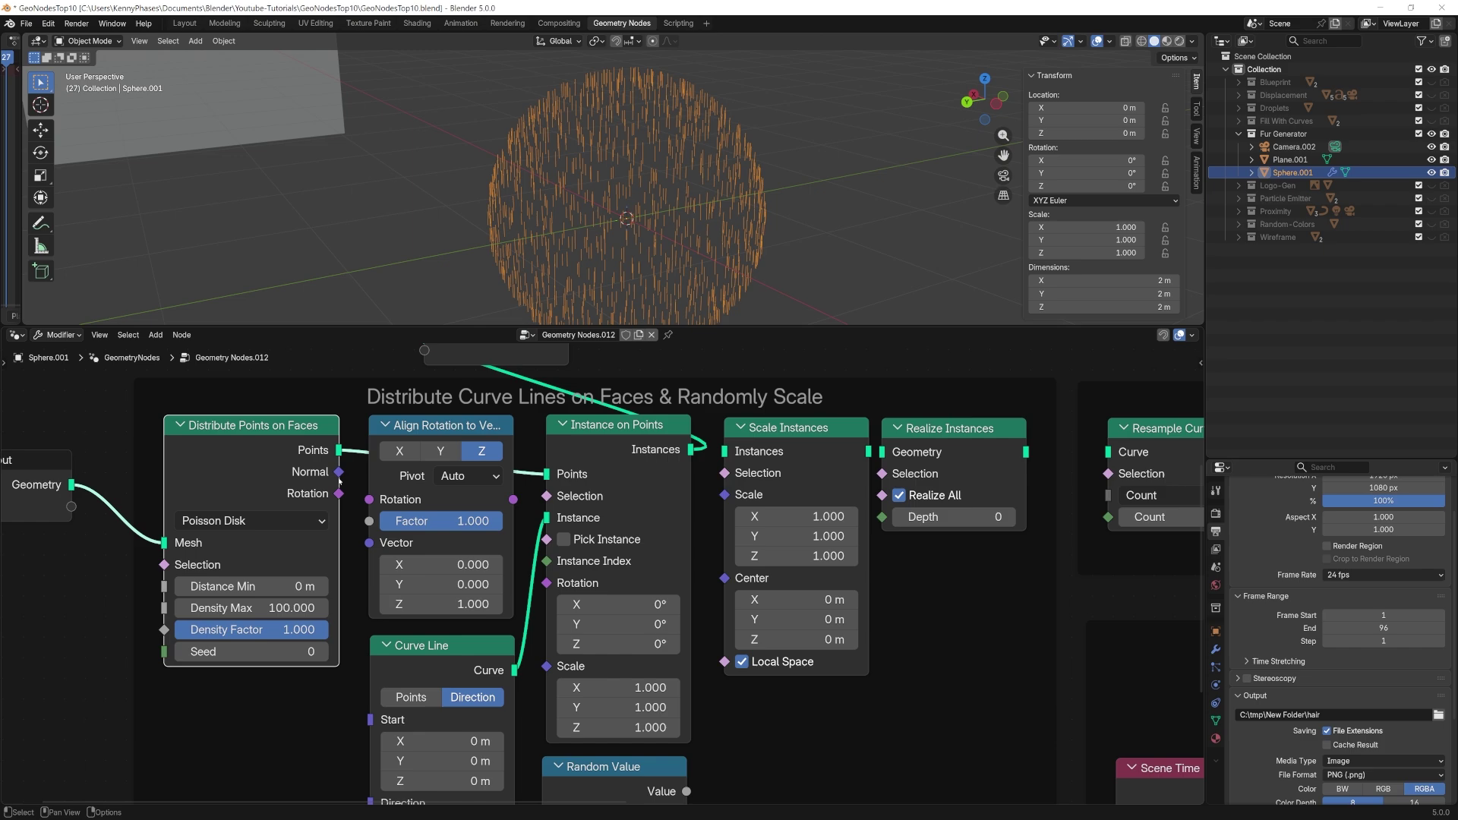
drag(368, 546, 369, 543)
drag(536, 556, 545, 583)
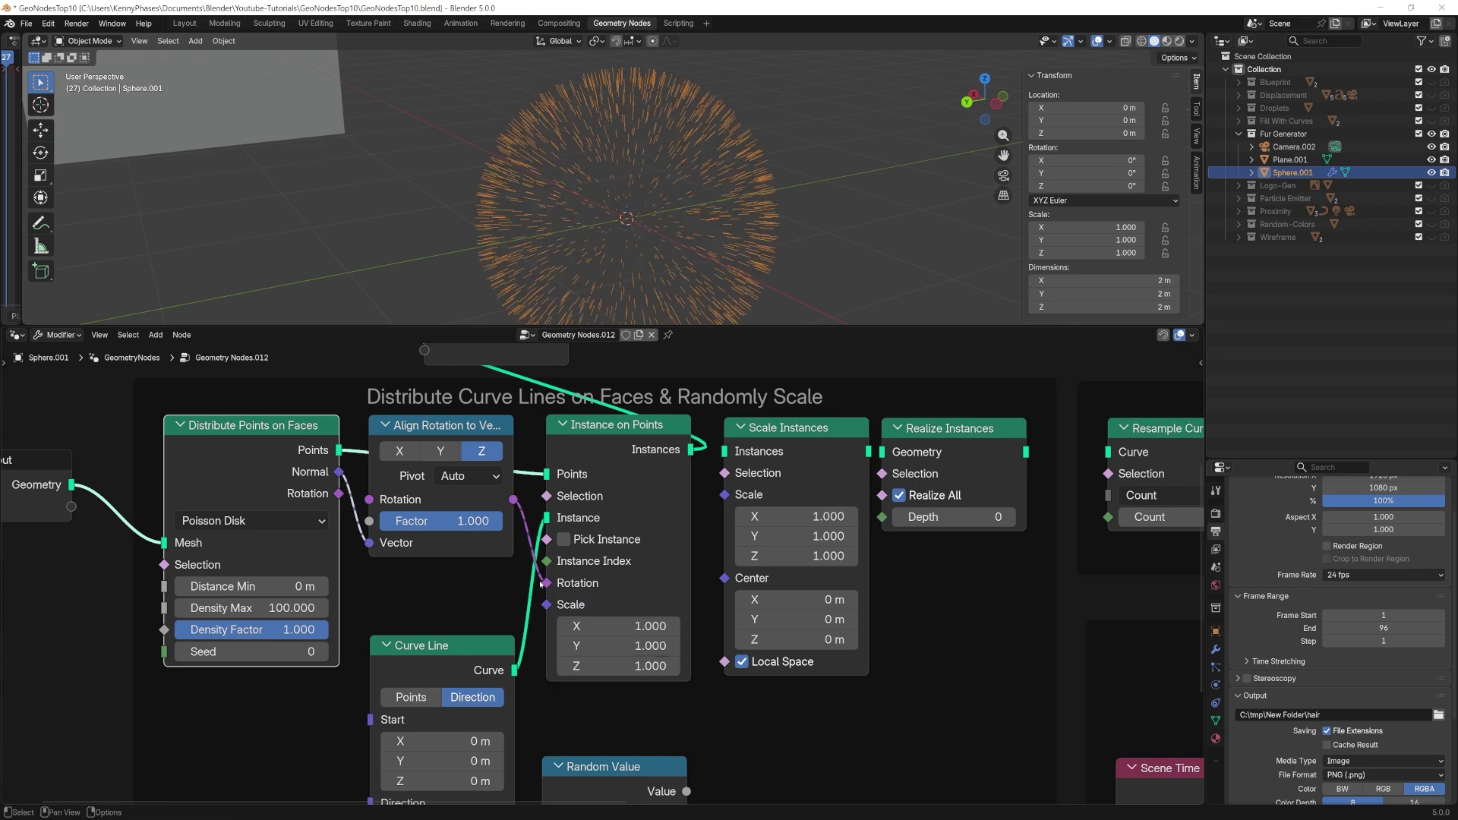
mouse_move(716, 187)
middle_down()
mouse_move(692, 185)
mouse_move(736, 185)
middle_up()
Step: Insert Scale Instances between Instance on Points and the Group Output
drag(698, 502, 697, 503)
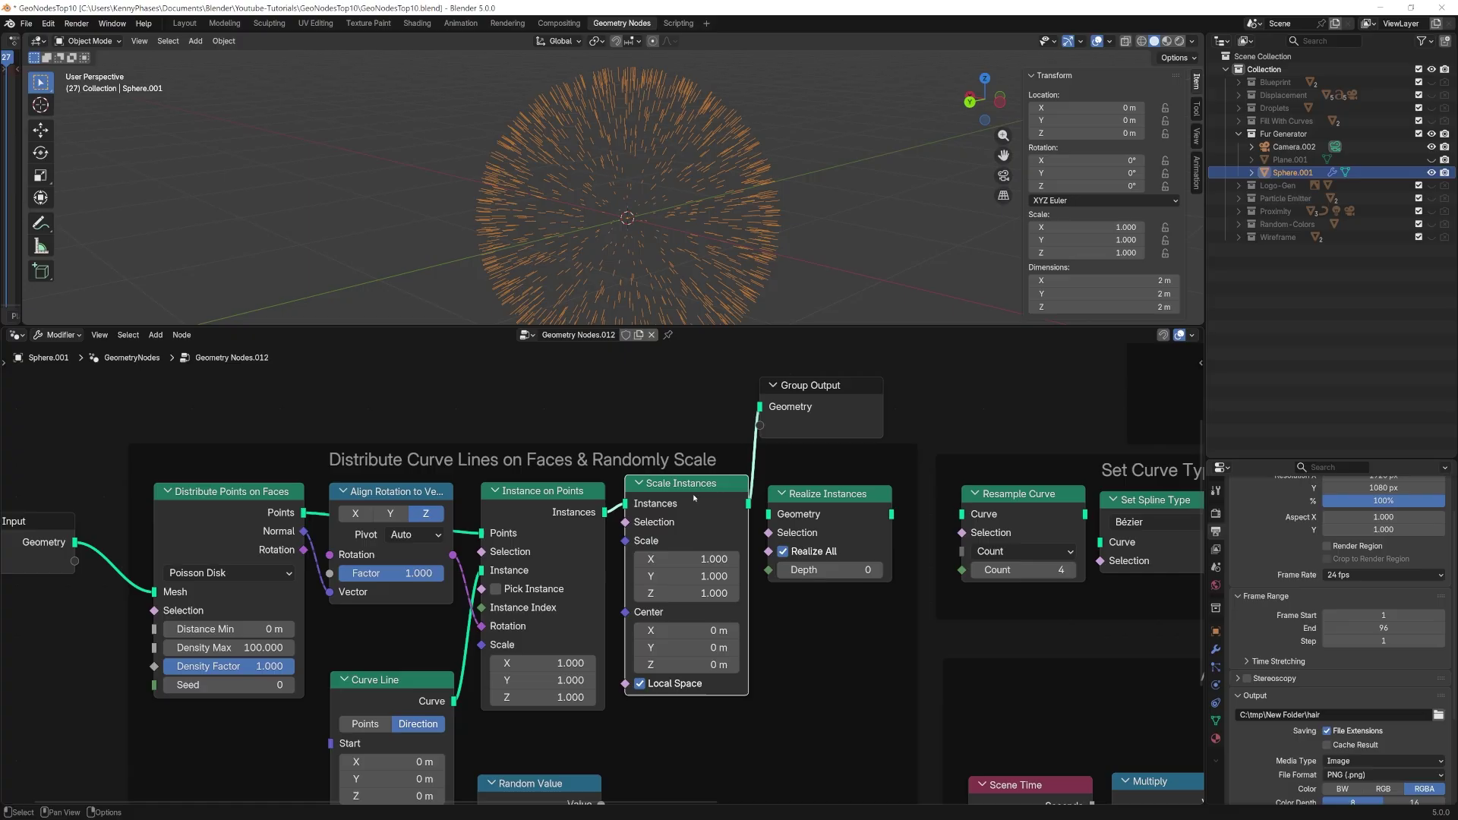
key(ctrl+z)
mouse_move(686, 605)
mouse_down()
mouse_move(719, 606)
mouse_move(614, 605)
mouse_move(686, 605)
mouse_up()
Step: Connect Random Value to the Scale input of Scale Instances and set its Max to 1.120
middle_drag(579, 733, 576, 622)
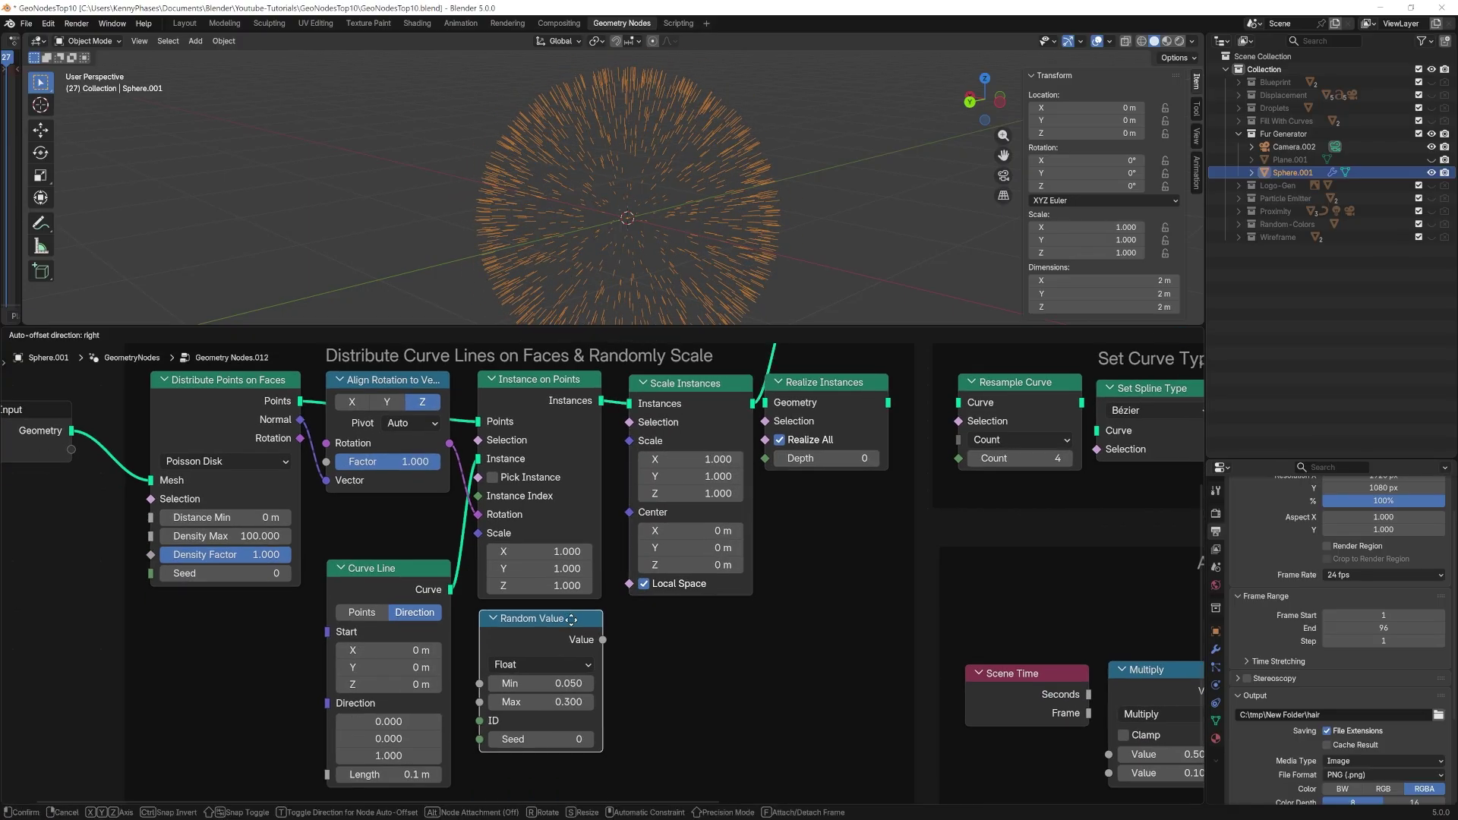
drag(600, 640, 629, 441)
drag(542, 699, 600, 701)
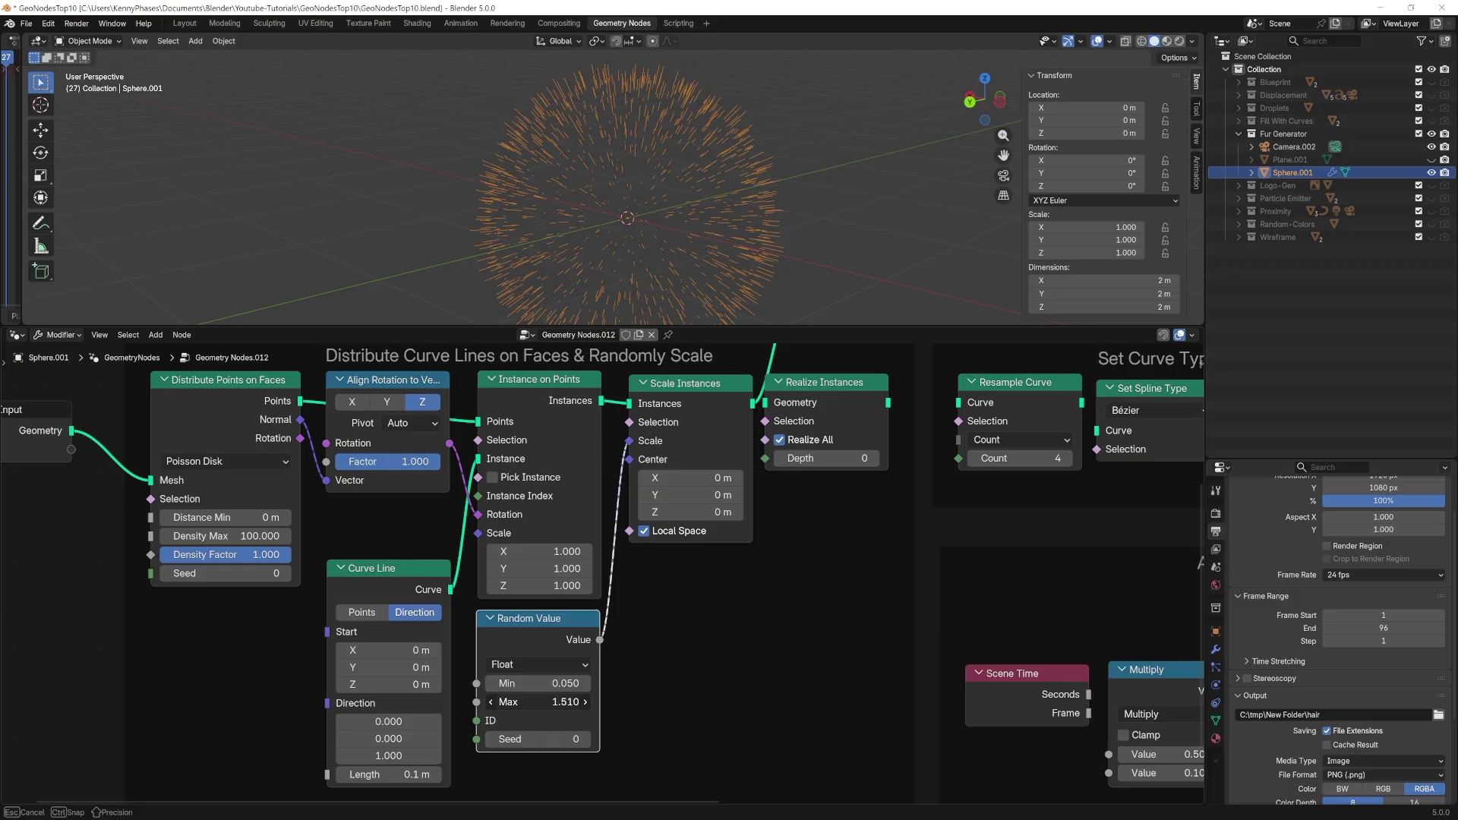
scroll(683, 266, up, 3)
shift+middle_drag(725, 144, 697, 243)
scroll(713, 421, down, 1)
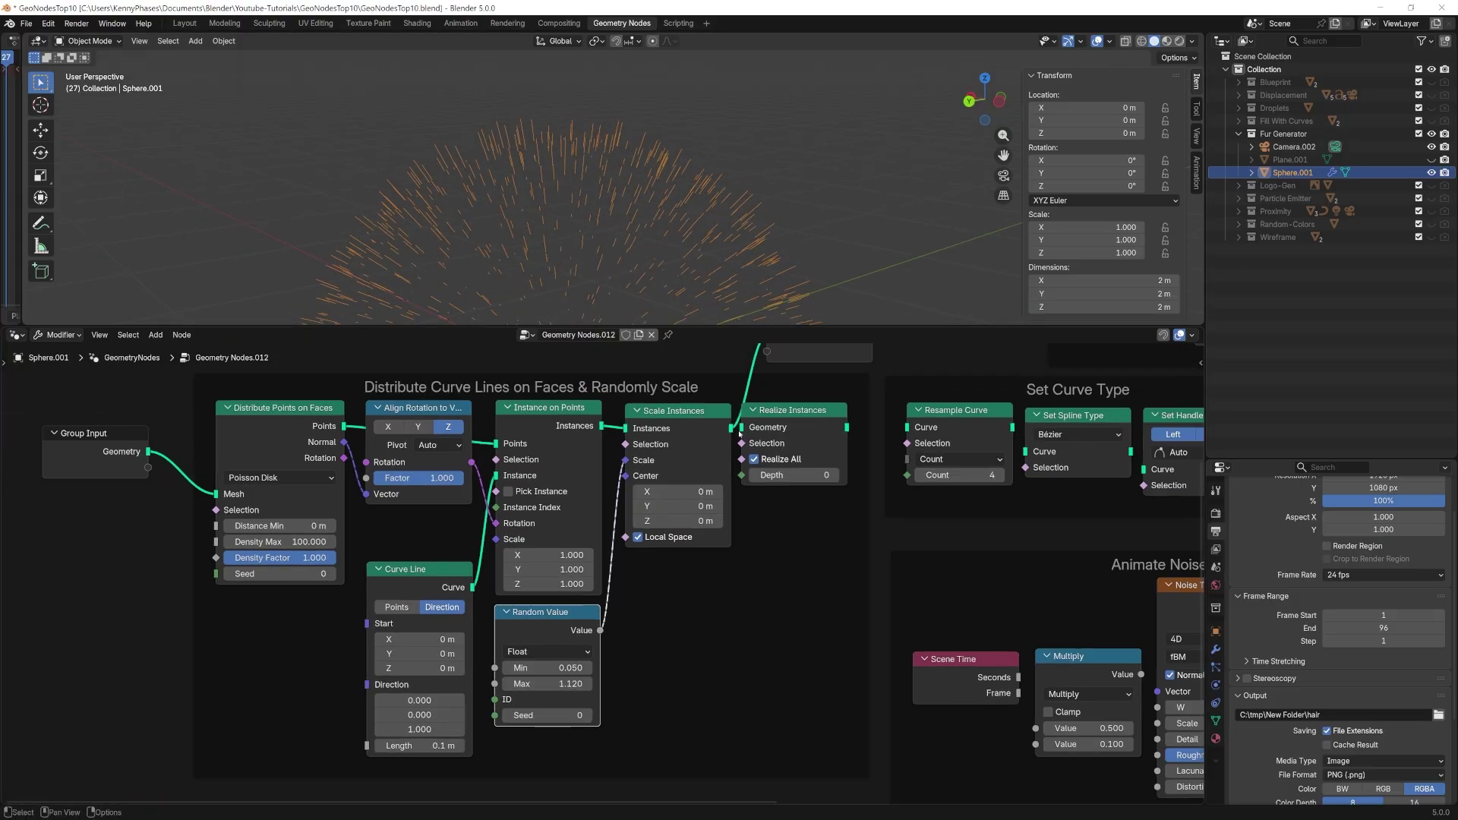
Step: Insert Realize Instances after Scale Instances and move the Group Output beyond the Set Curve Type frame
middle_drag(713, 421, 519, 535)
drag(594, 539, 613, 528)
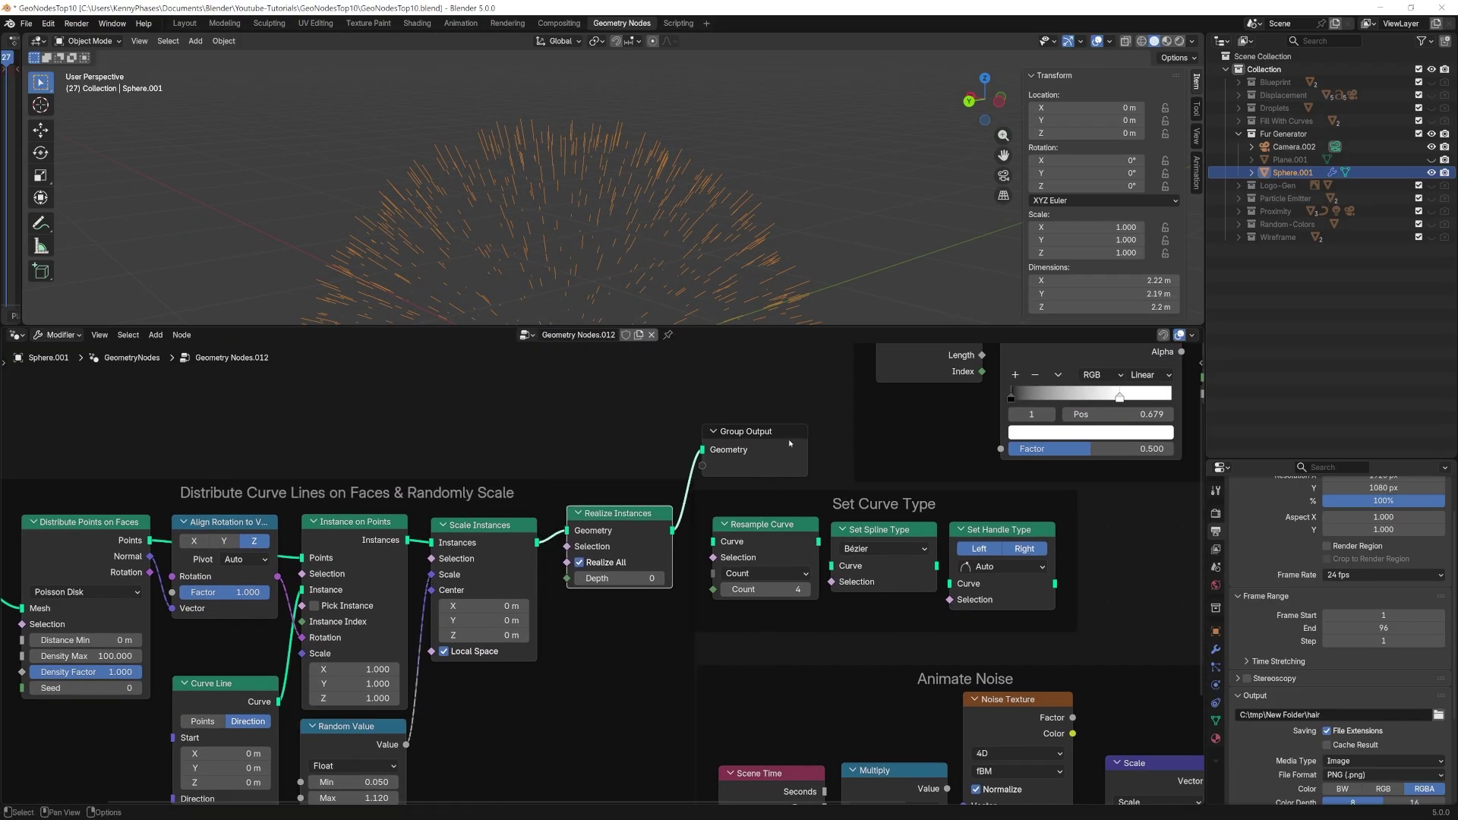
middle_drag(694, 458, 535, 433)
key(Home)
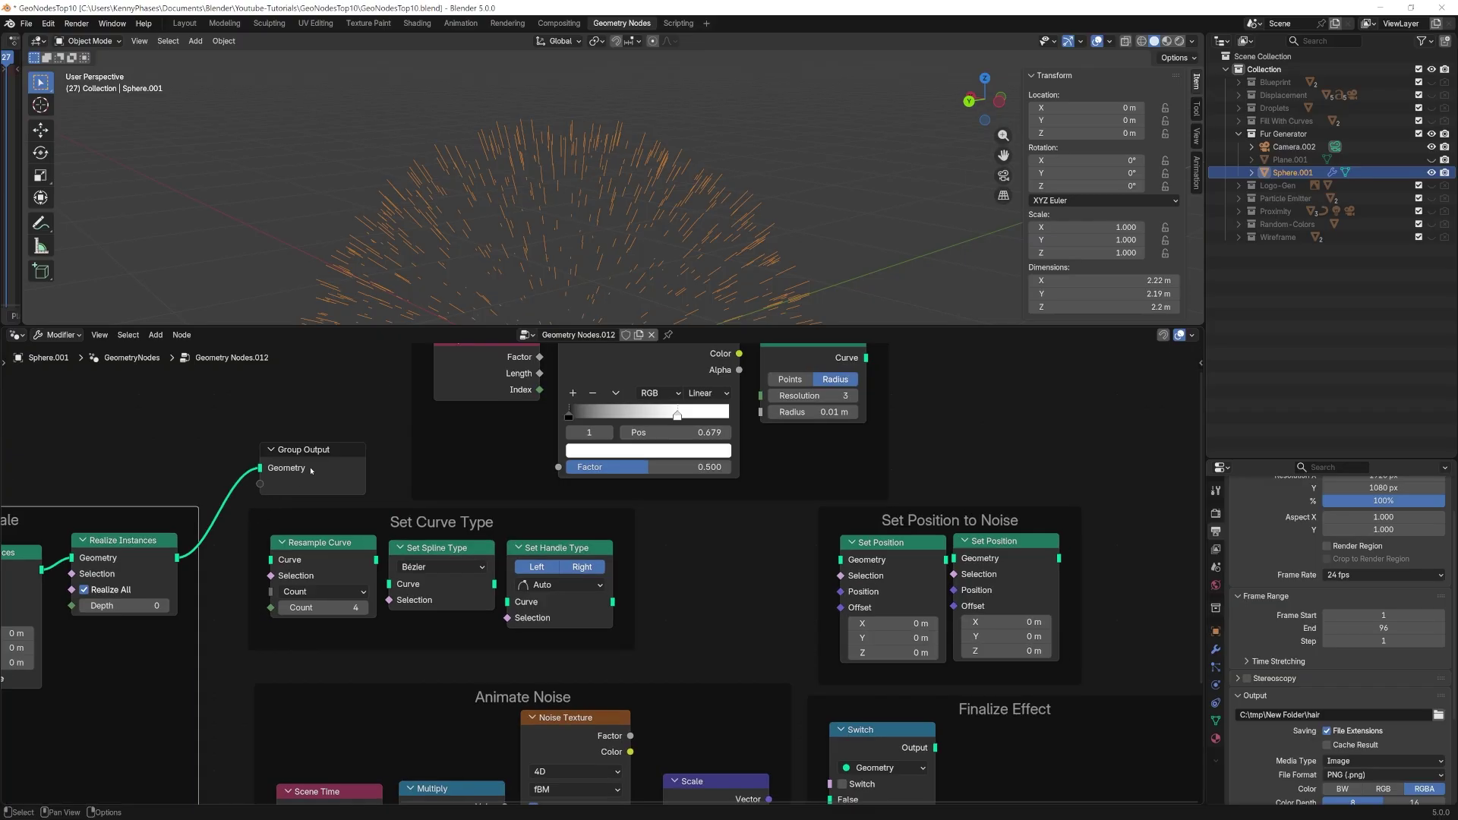
drag(309, 453, 724, 528)
Step: Route Realize Instances through Resample Curve, Set Spline Type and Set Handle Type into the Group Output
drag(178, 558, 267, 560)
scroll(307, 600, up, 2)
click(319, 542)
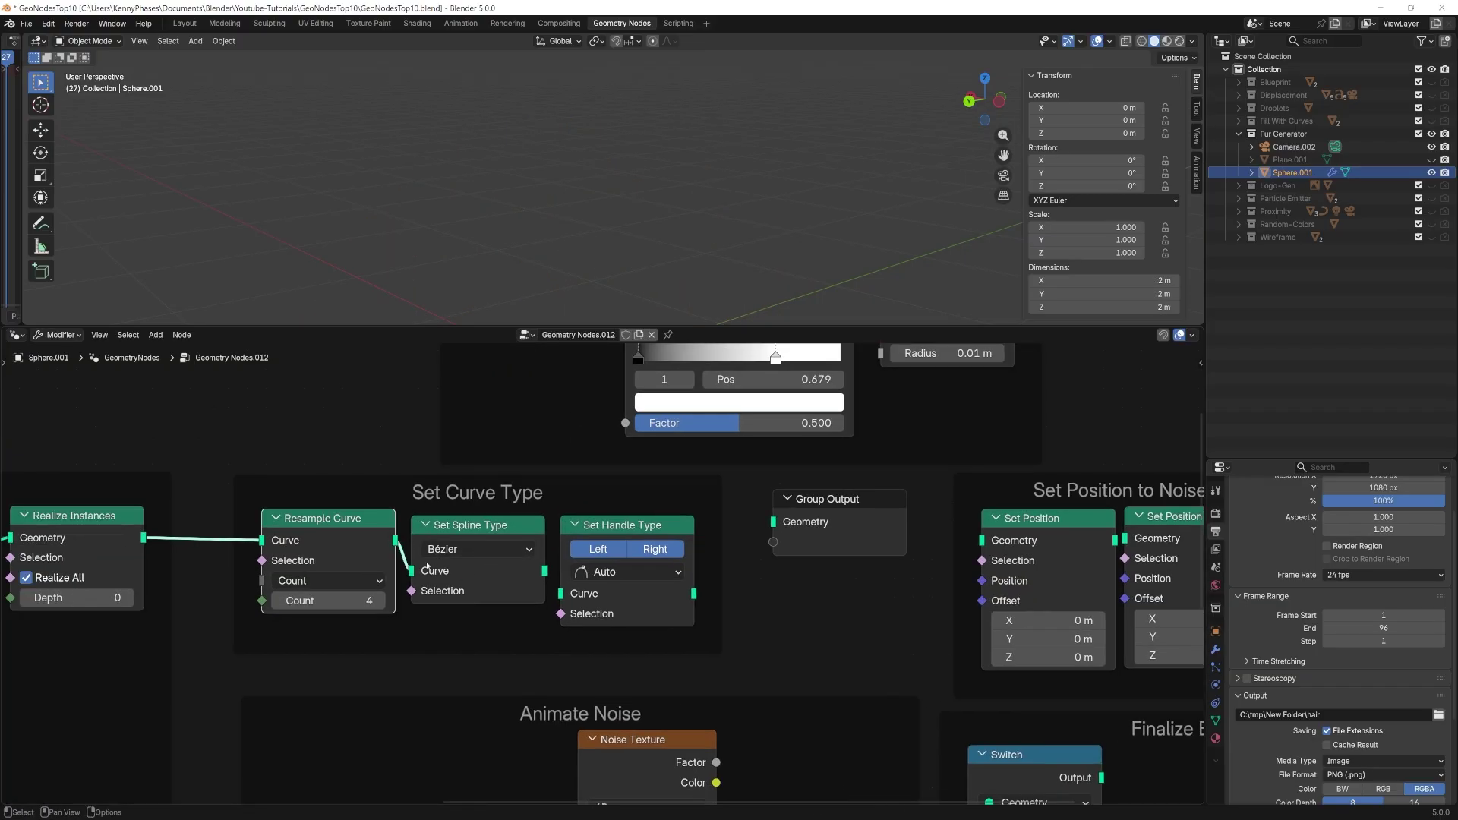
drag(693, 593, 774, 522)
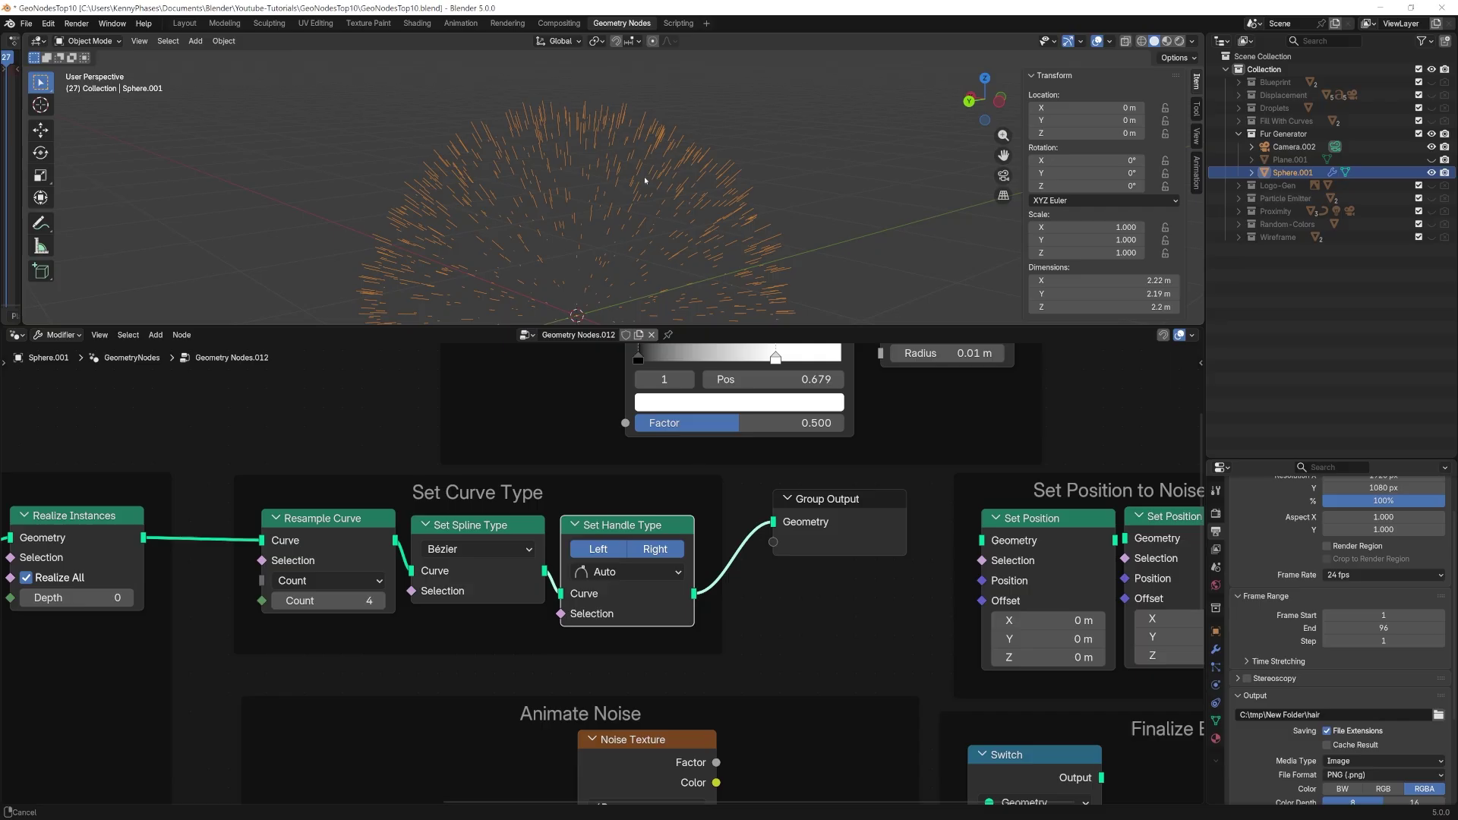
scroll(423, 516, down, 2)
scroll(423, 516, up, 2)
Step: Connect Set Handle Type to Curve to Mesh's Curve input and send the Mesh output to the Group Output
alt+drag(435, 488, 434, 490)
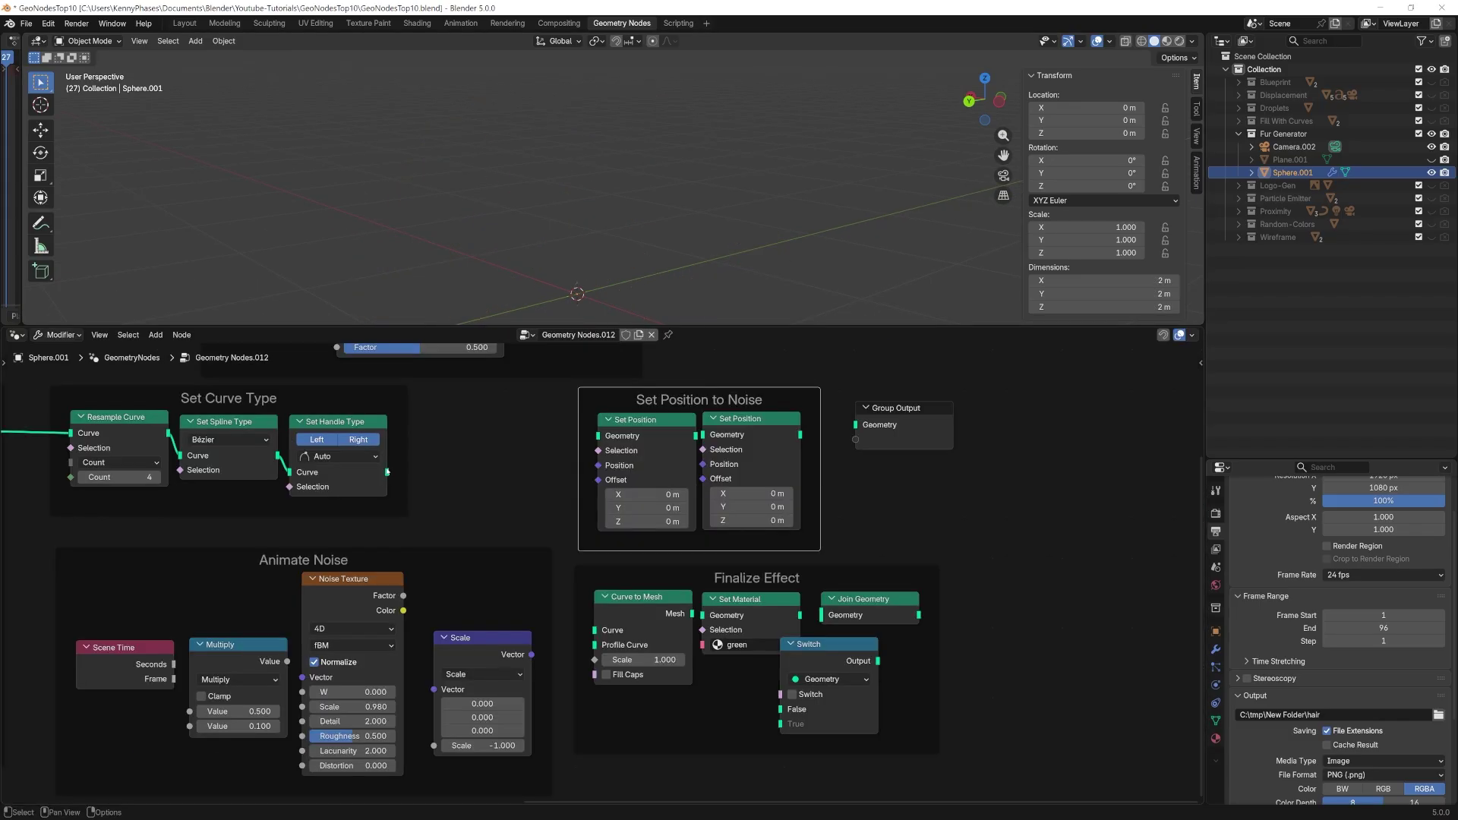
drag(387, 473, 588, 607)
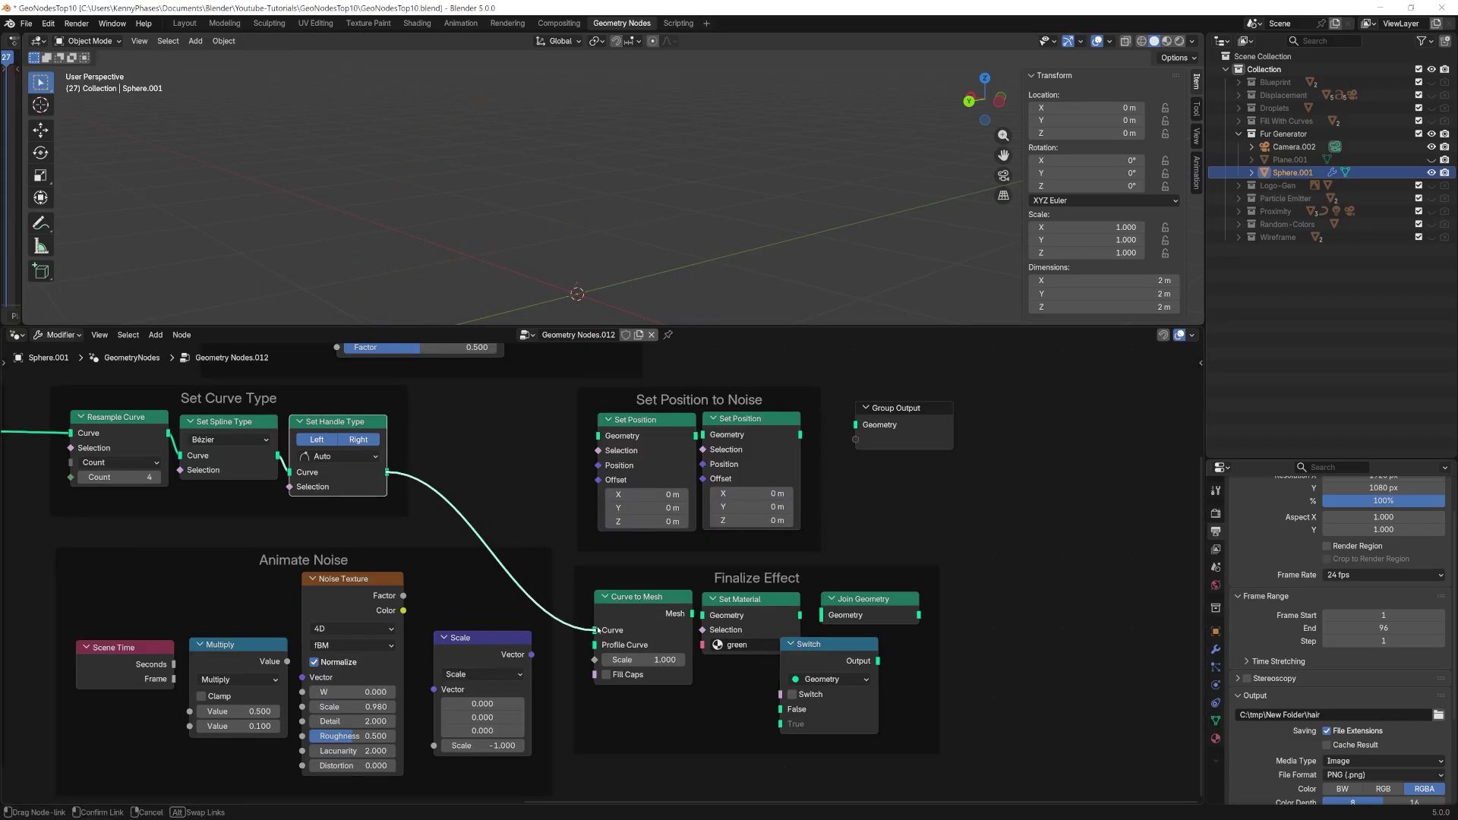
drag(850, 433, 851, 431)
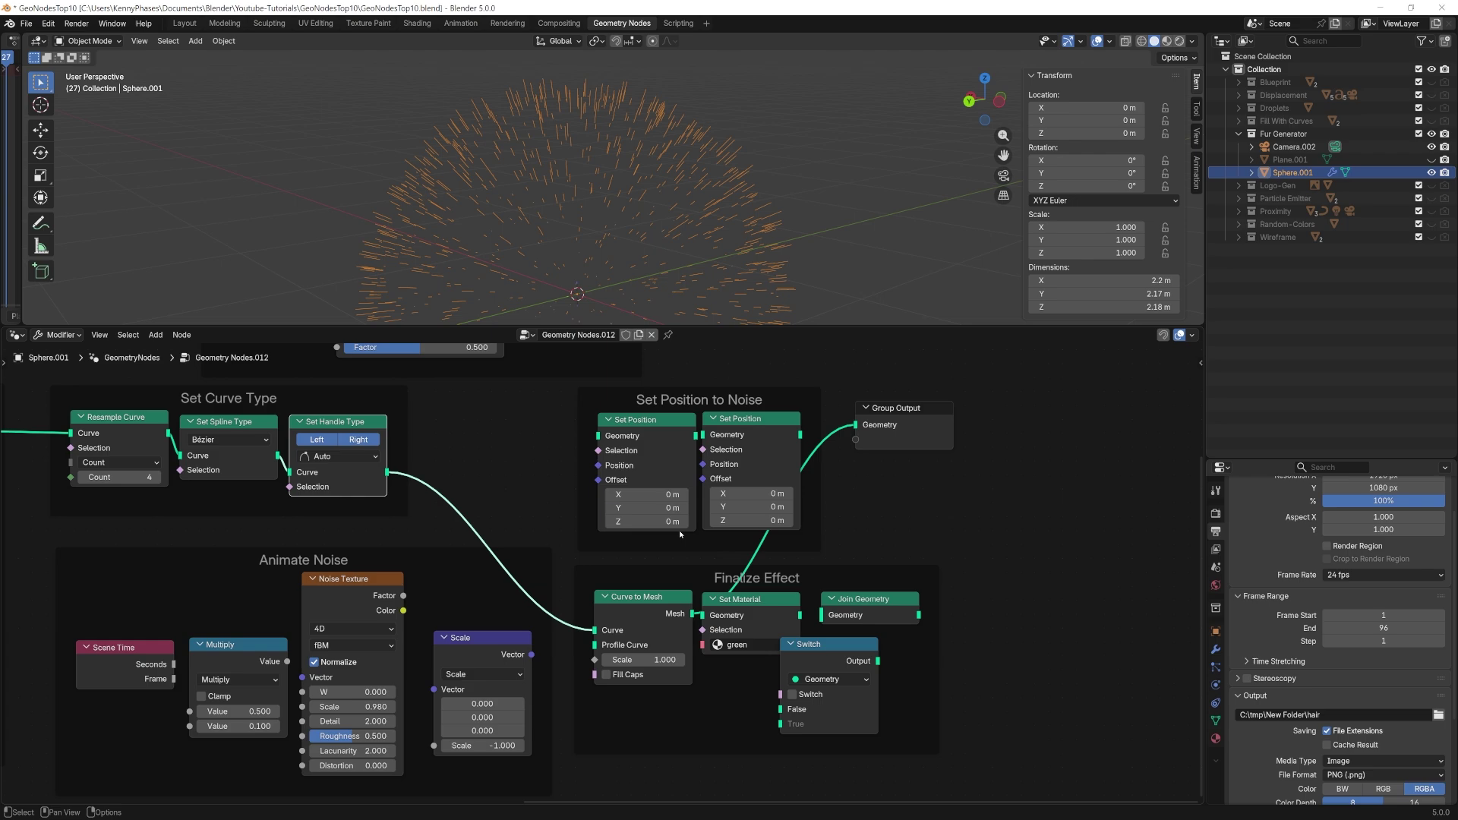
Step: Connect Curve Circle to the Profile Curve input of Curve to Mesh to give the hairs thickness
scroll(659, 499, down, 2)
middle_drag(658, 498, 677, 589)
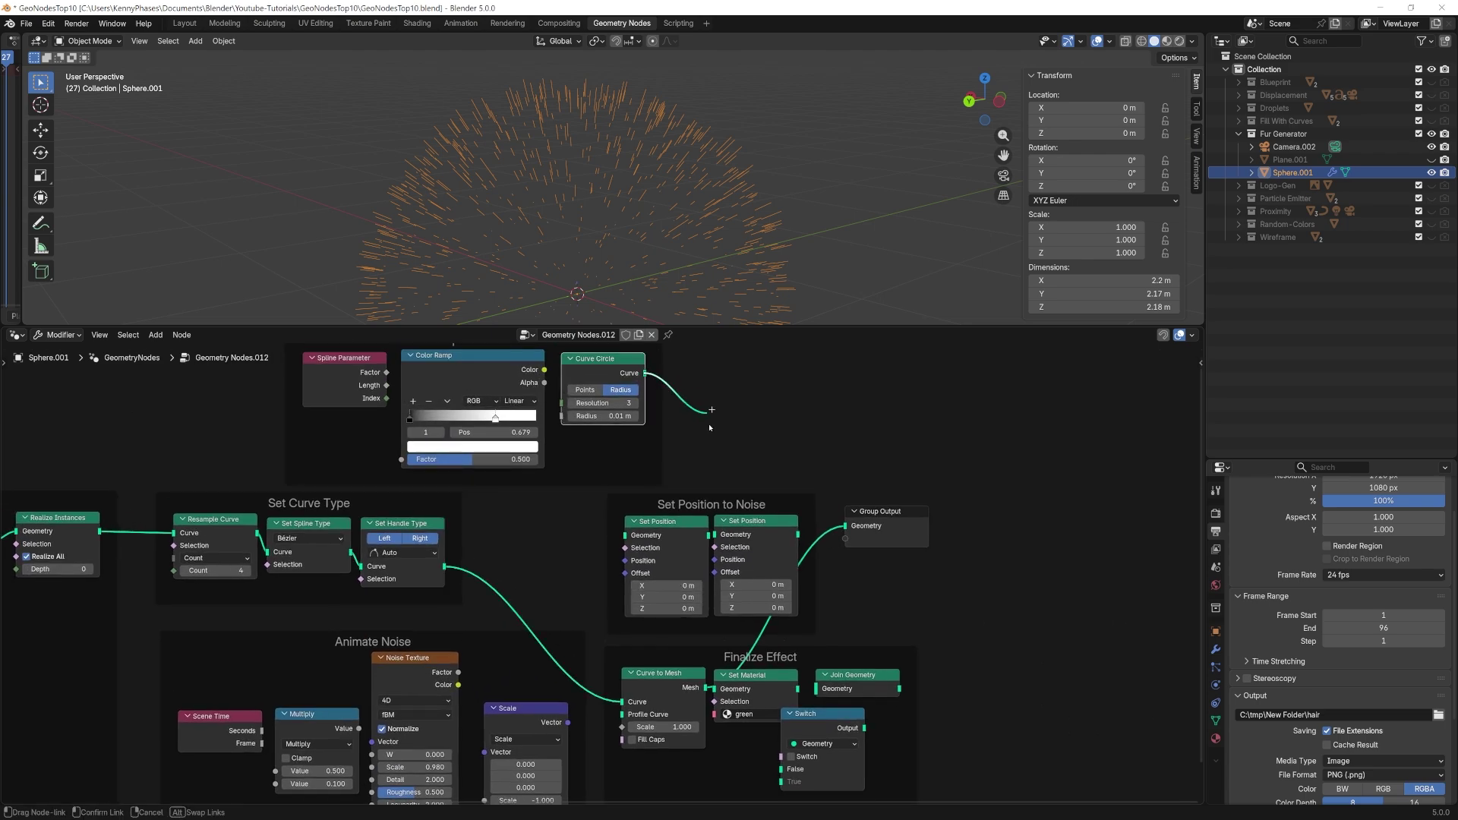
drag(622, 715, 622, 714)
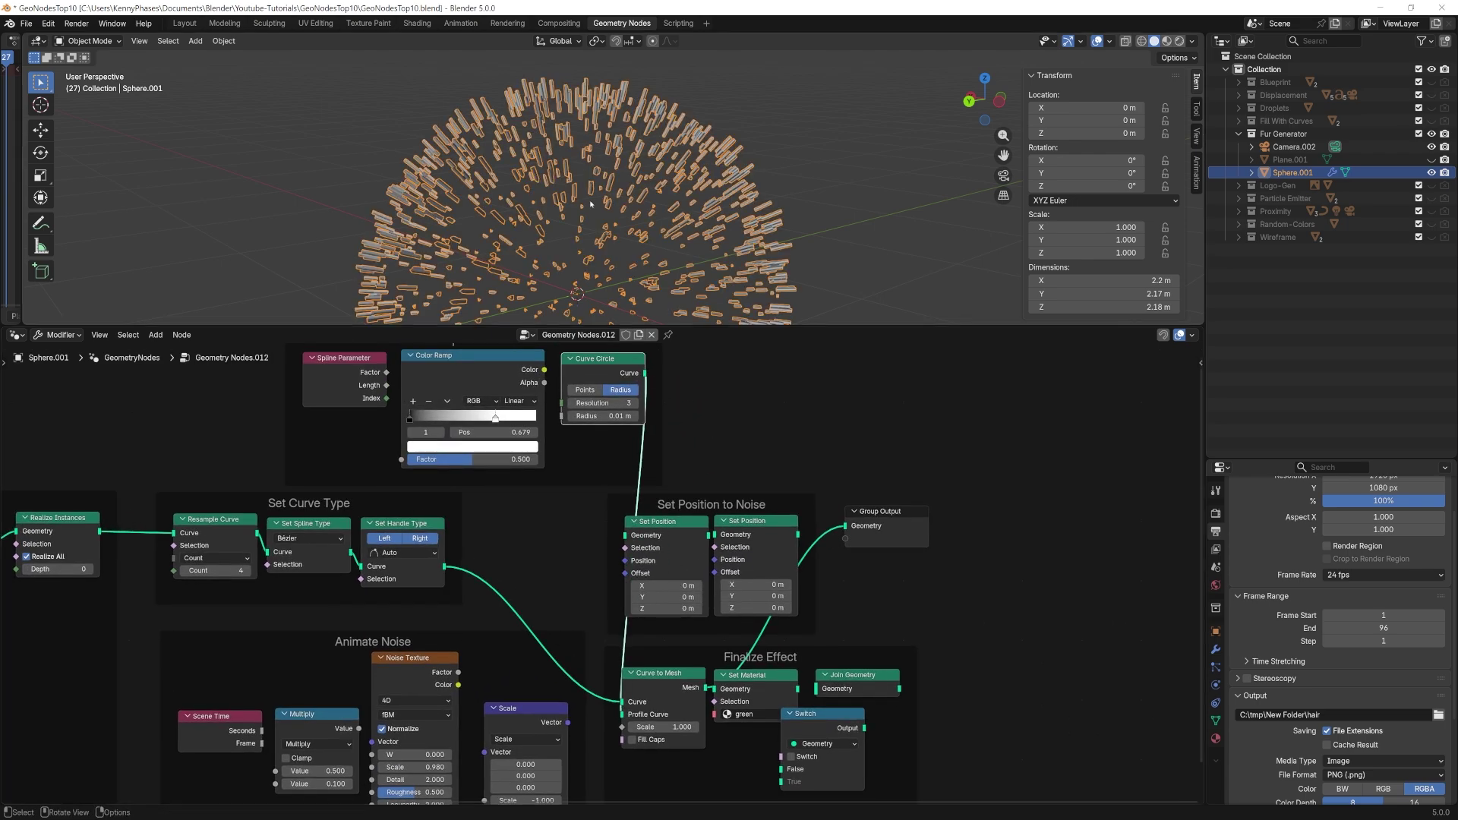
middle_drag(590, 204, 617, 210)
Step: Route Curve to Mesh through the two Set Position nodes to the Group Output, shifting the output and frame to make room
drag(724, 724, 624, 563)
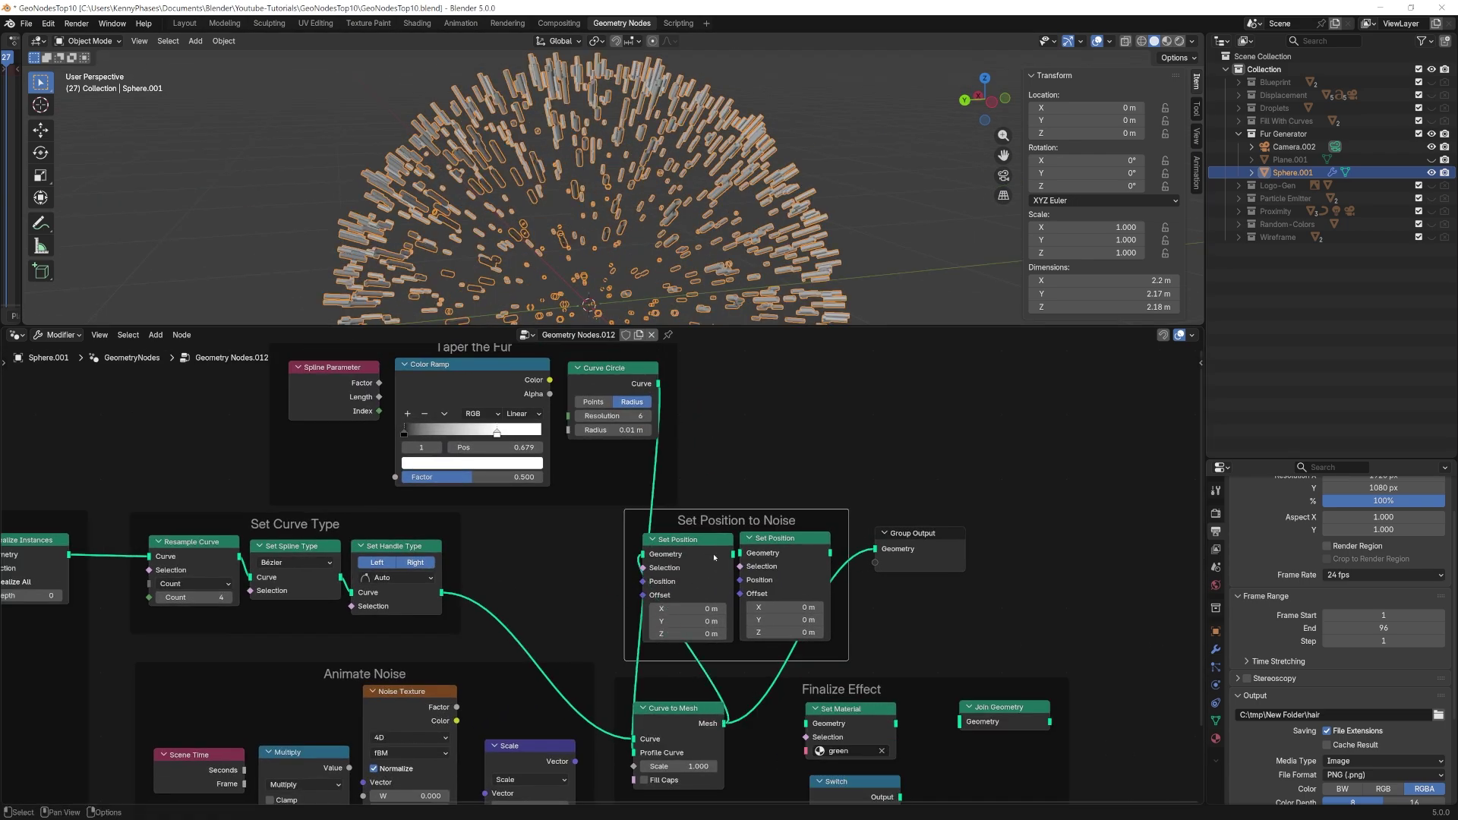
click(714, 558)
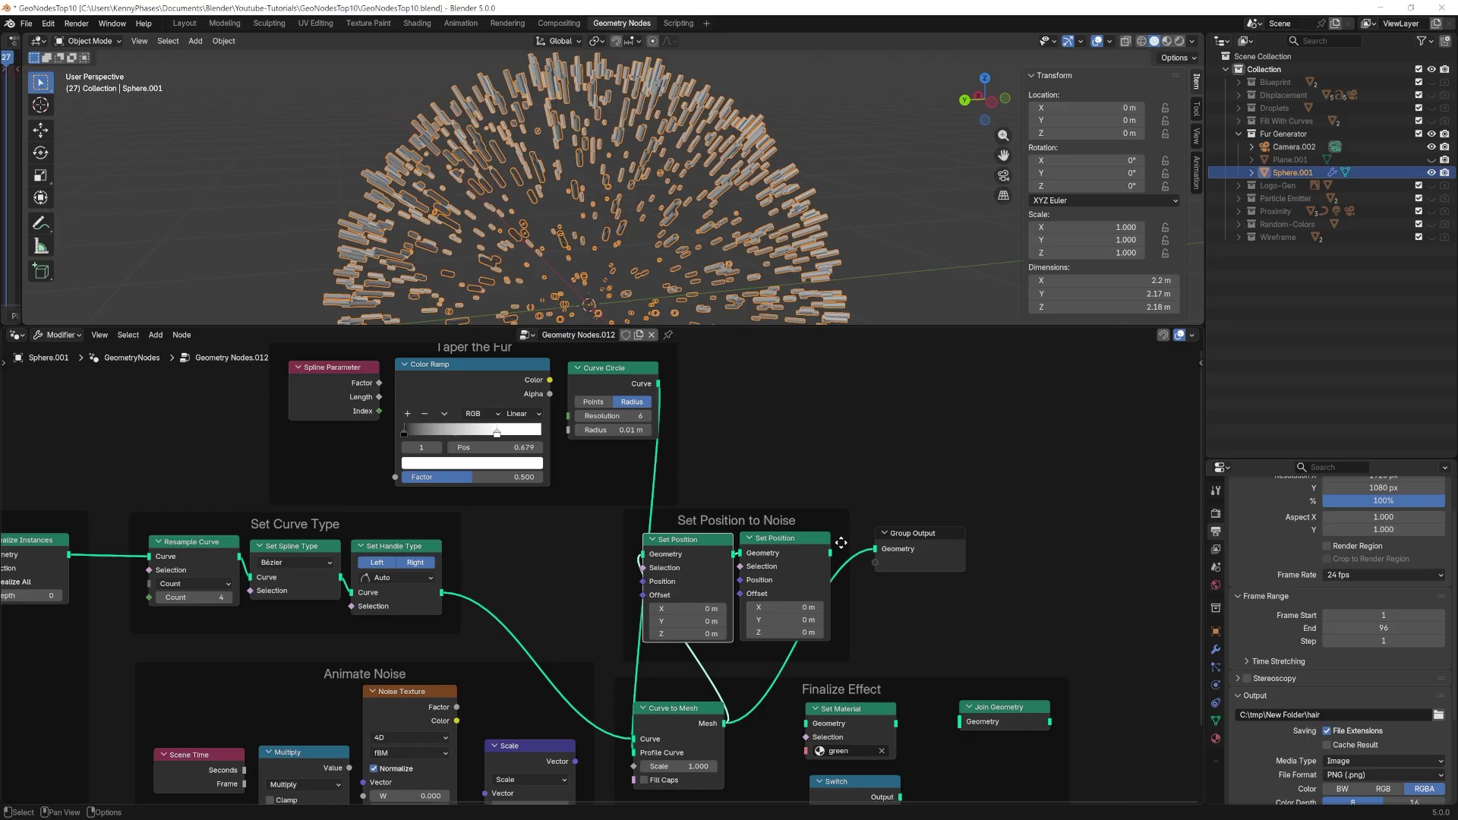
drag(902, 541, 993, 537)
drag(758, 522, 809, 524)
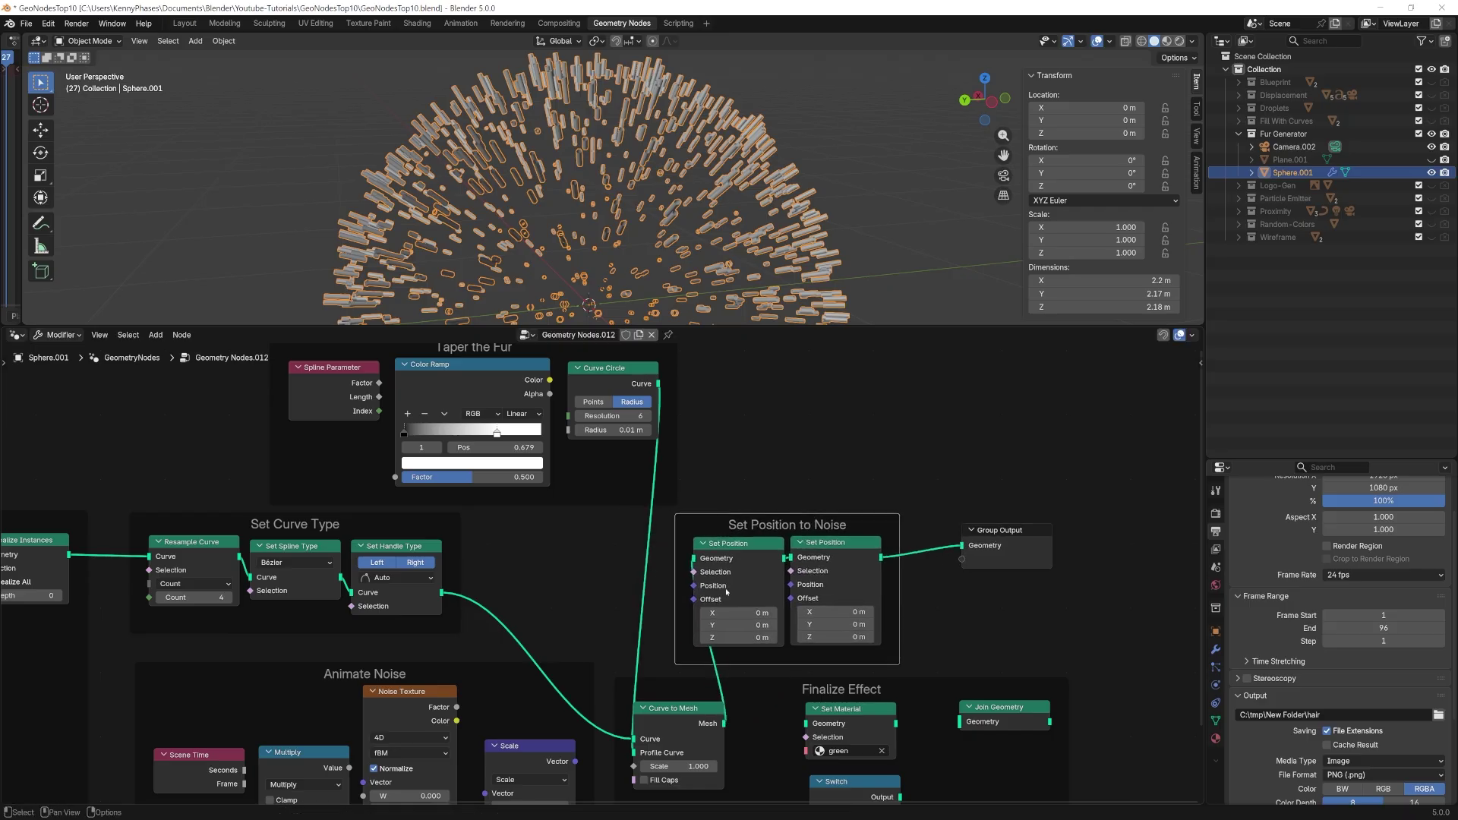
Step: Move the Set Position to Noise frame and the Group Output together farther away from the Set Curve Type frame
scroll(723, 592, down, 4)
middle_drag(801, 628, 770, 570)
drag(762, 605, 763, 605)
drag(458, 592, 442, 599)
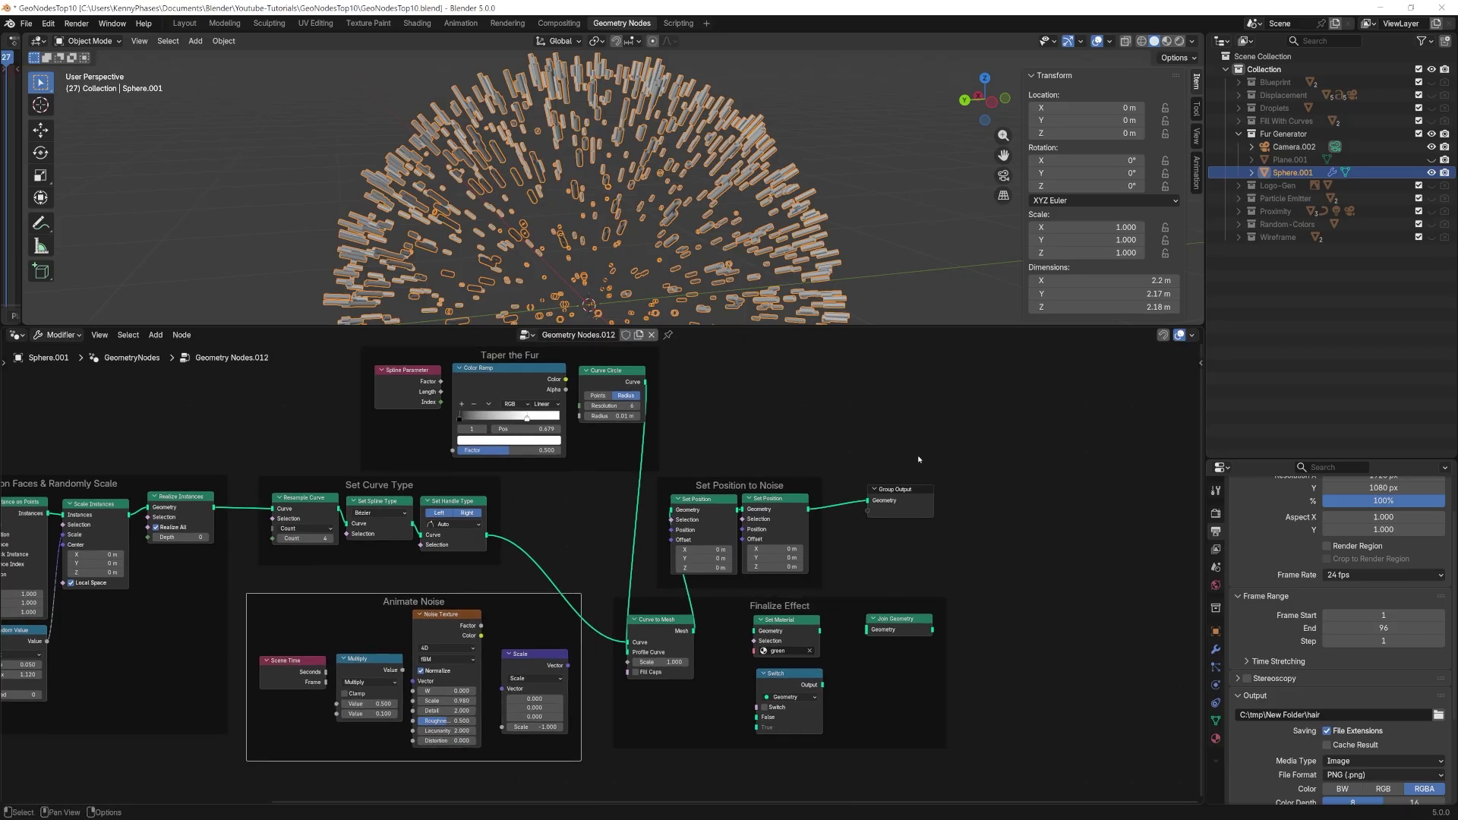
key(g)
drag(920, 458, 813, 535)
scroll(673, 707, up, 2)
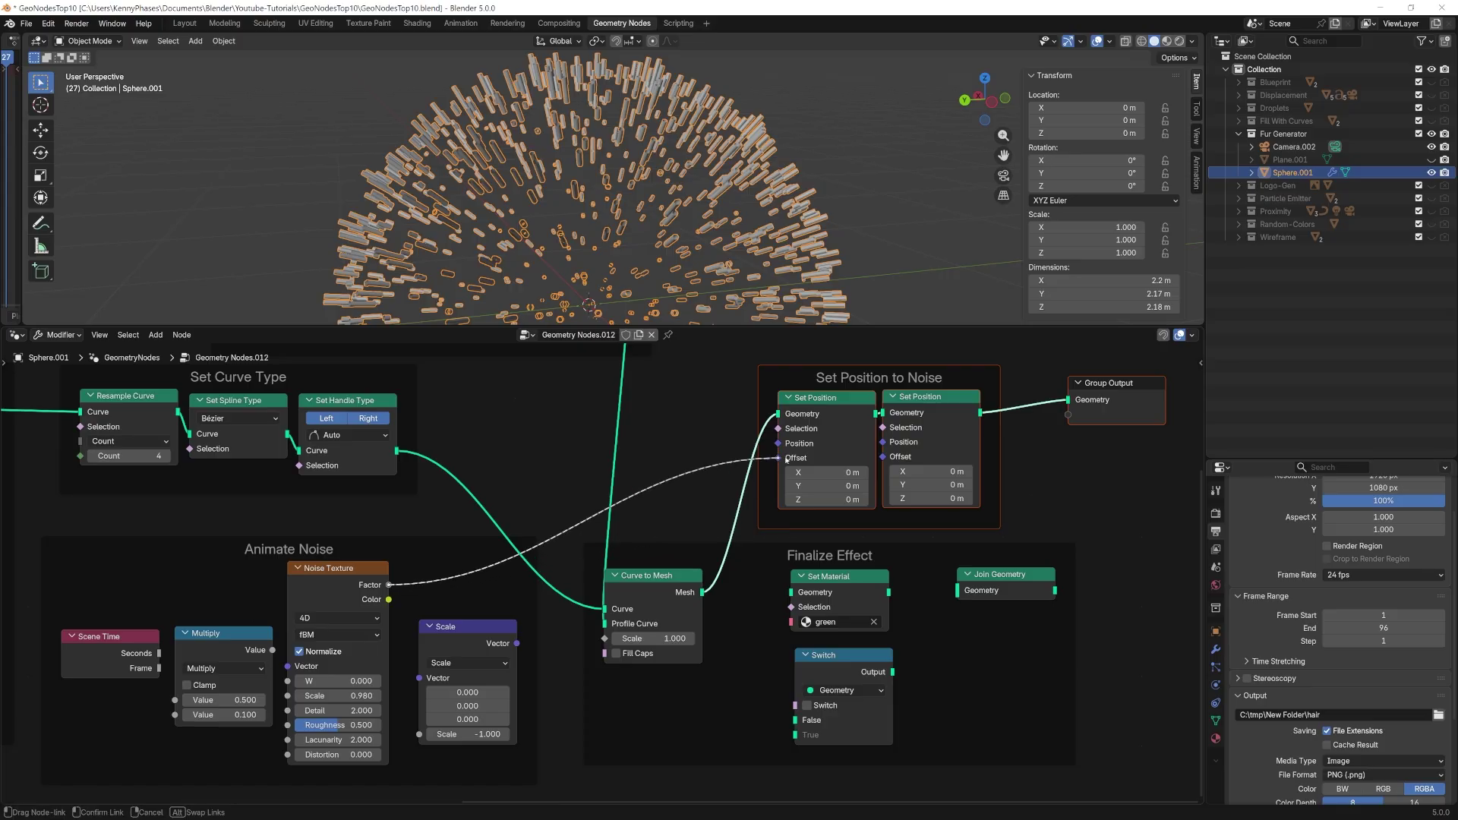
Step: Connect the Noise Texture's Factor to the first Set Position's Offset and, through the Scale node, to the second Set Position's Offset
drag(787, 460, 783, 458)
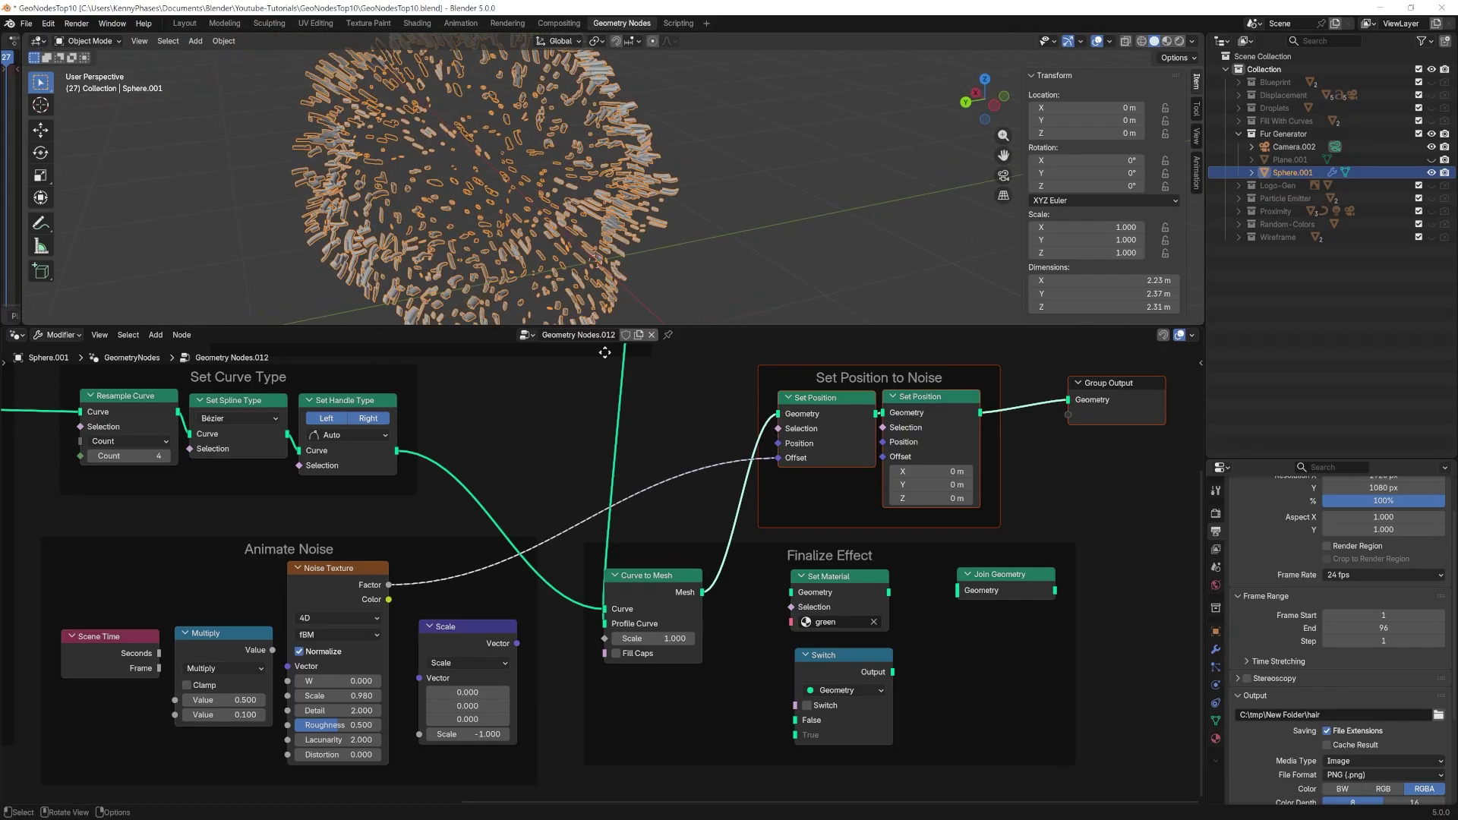
drag(389, 585, 419, 678)
drag(517, 644, 882, 456)
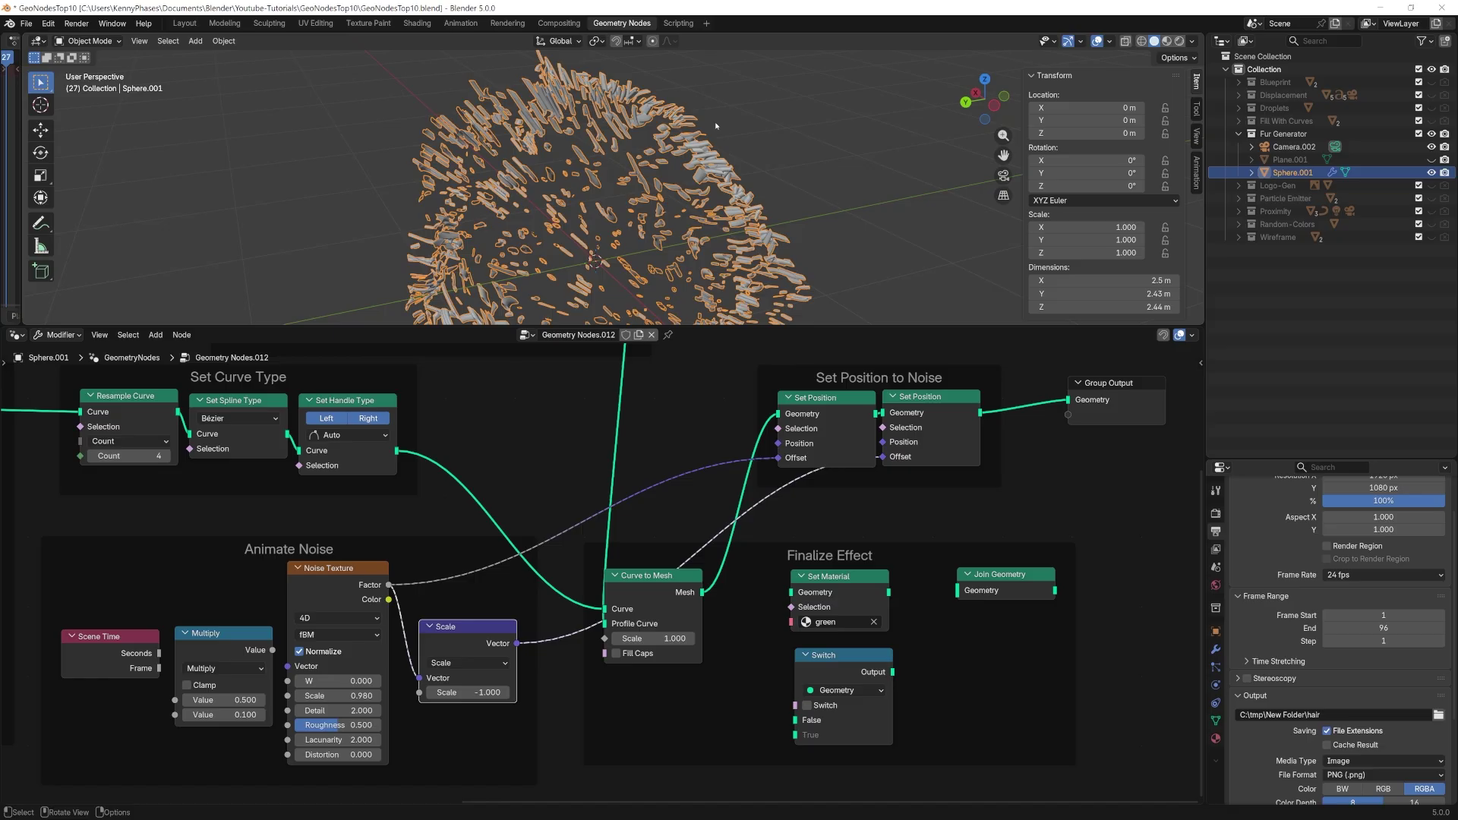
middle_drag(716, 126, 665, 164)
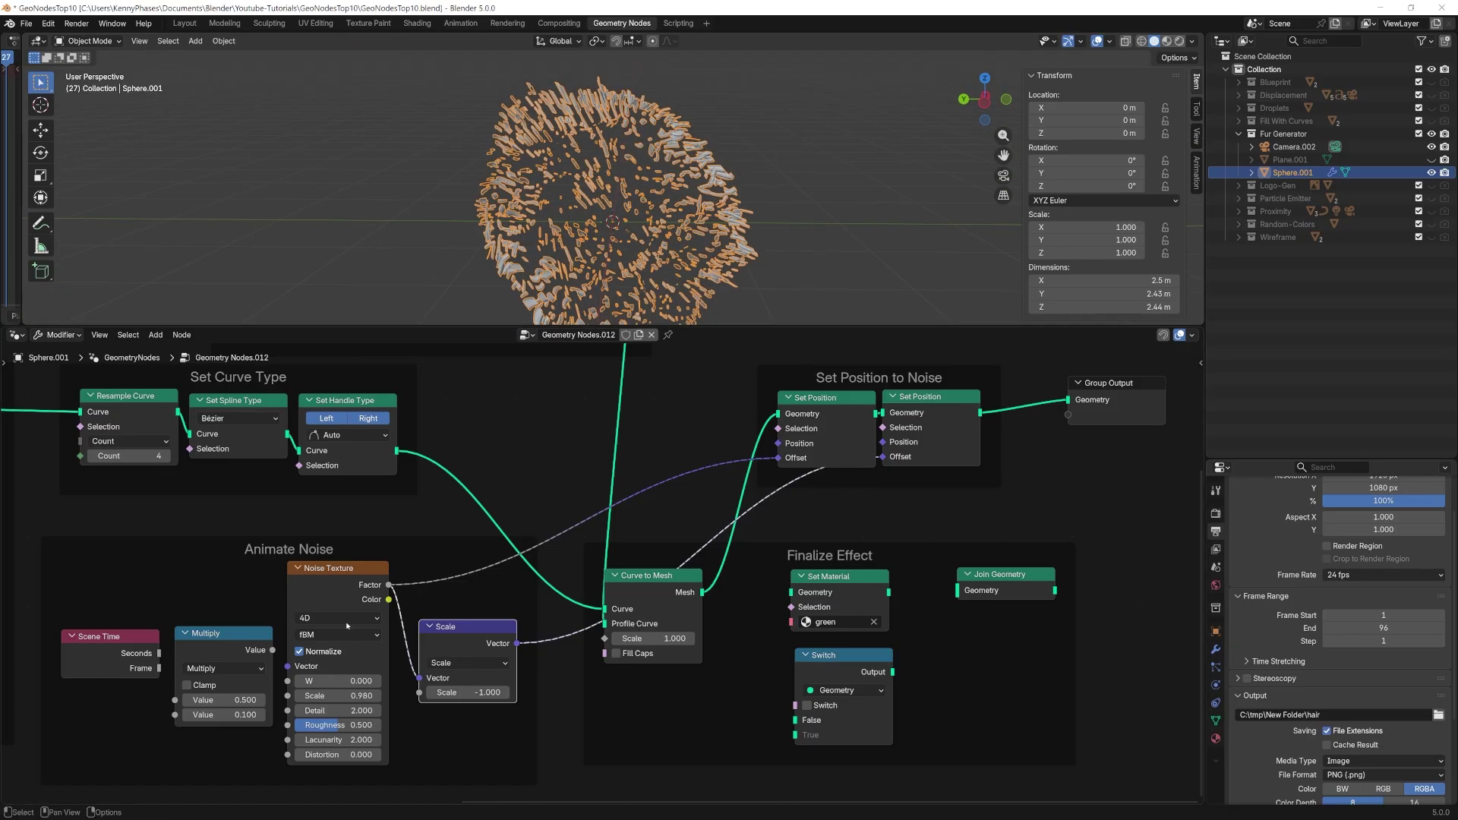
Step: Drive the Noise Texture's W input from Scene Time through the Multiply node and play the animation
drag(271, 651, 287, 681)
drag(166, 677, 176, 699)
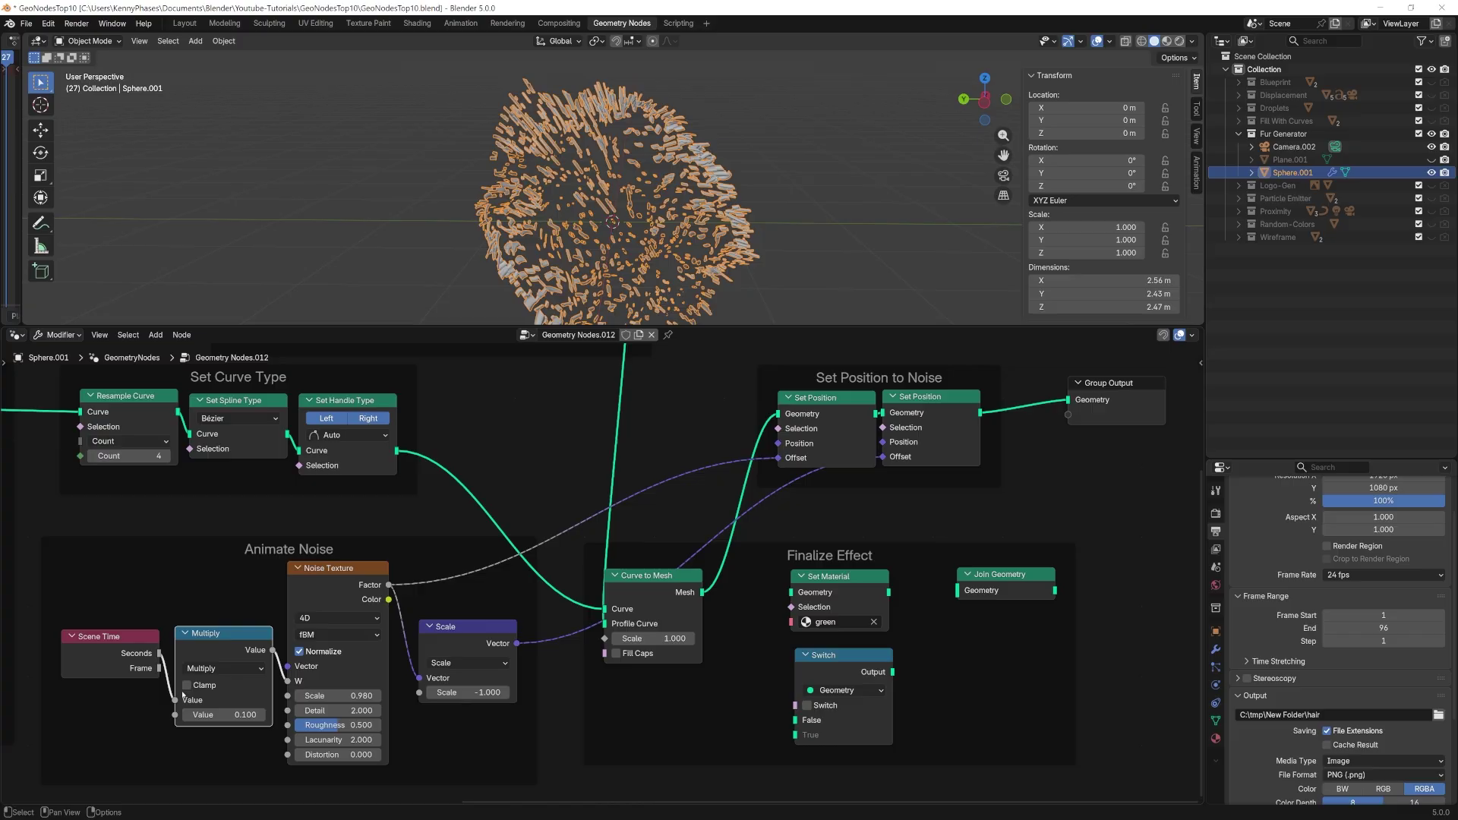
scroll(677, 178, up, 3)
scroll(678, 179, down, 1)
key(space)
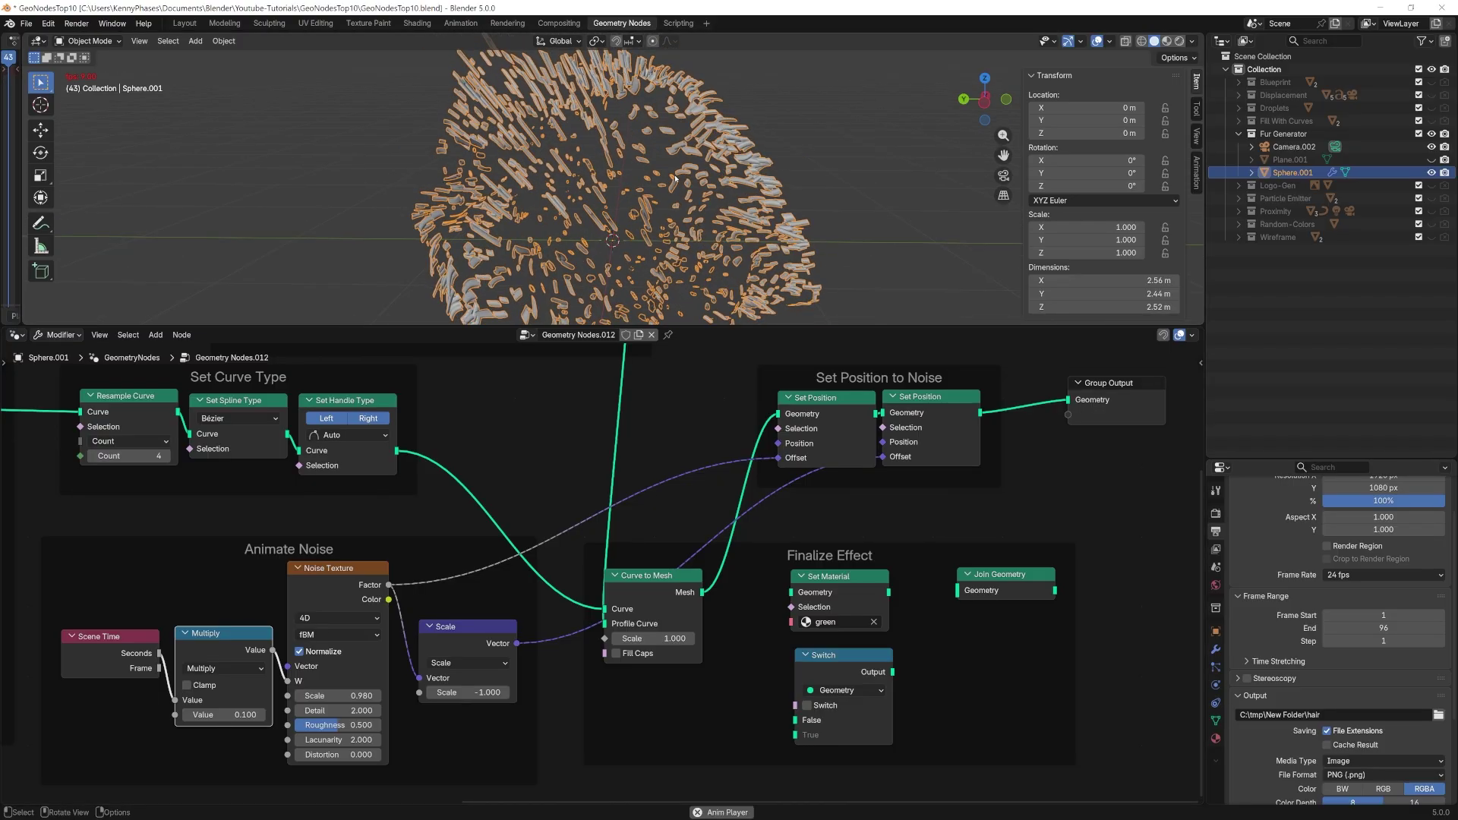
Step: Taper the fur by linking Spline Parameter's Factor through the Color Ramp to Curve to Mesh's Scale input
drag(262, 367, 271, 383)
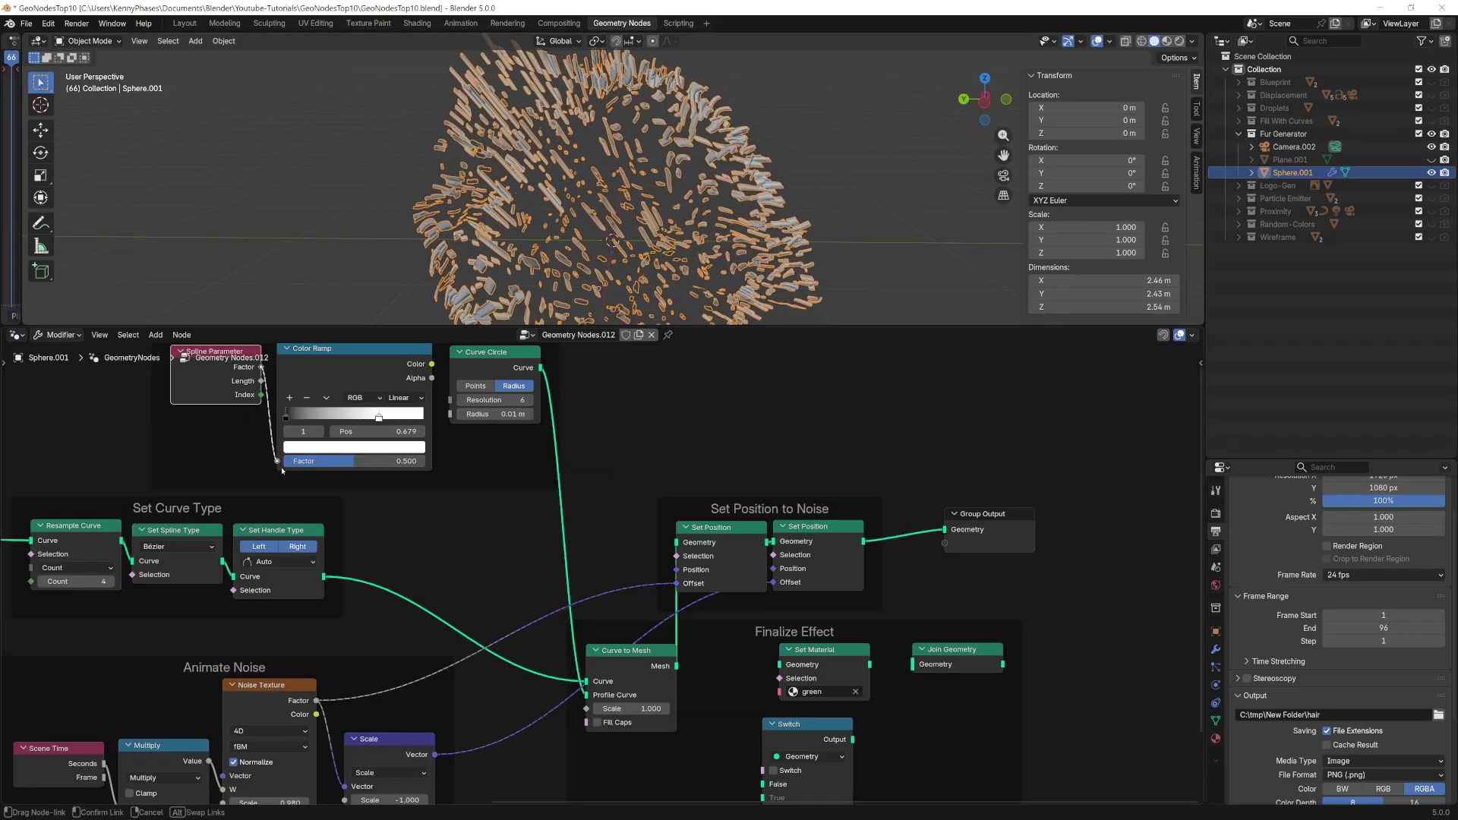
drag(585, 722, 586, 709)
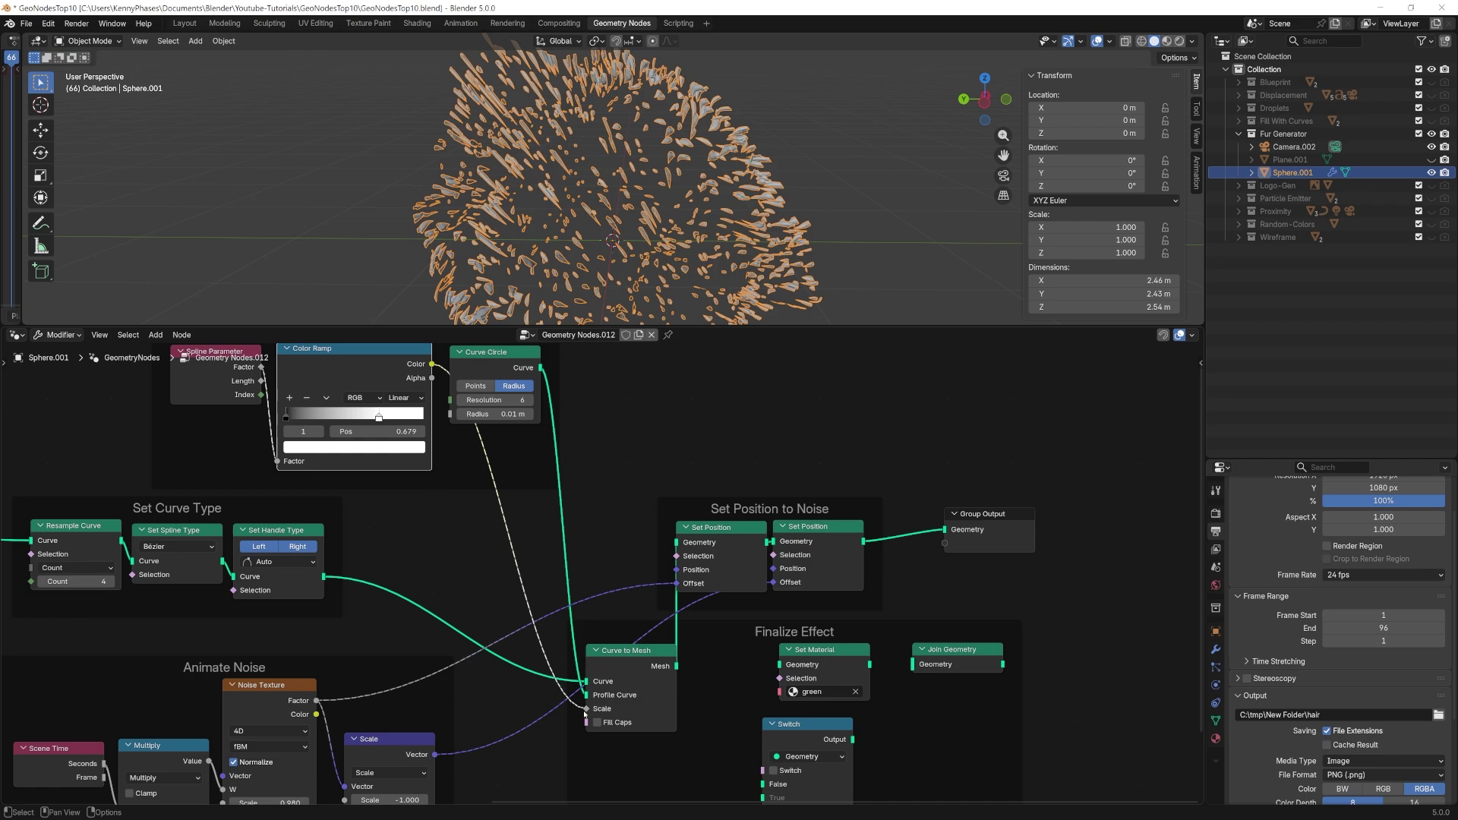
middle_drag(304, 434, 339, 490)
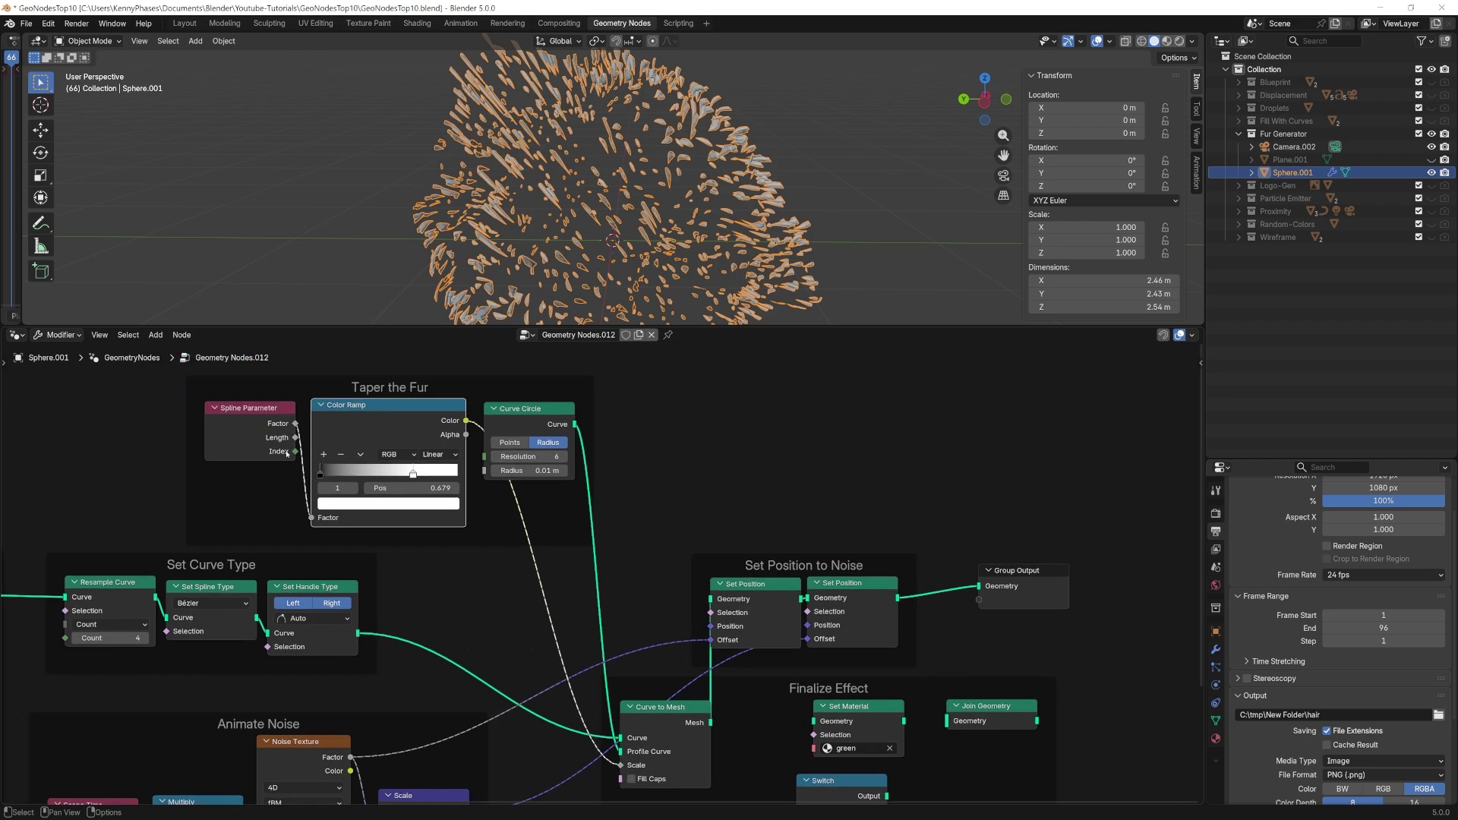
drag(325, 517, 313, 518)
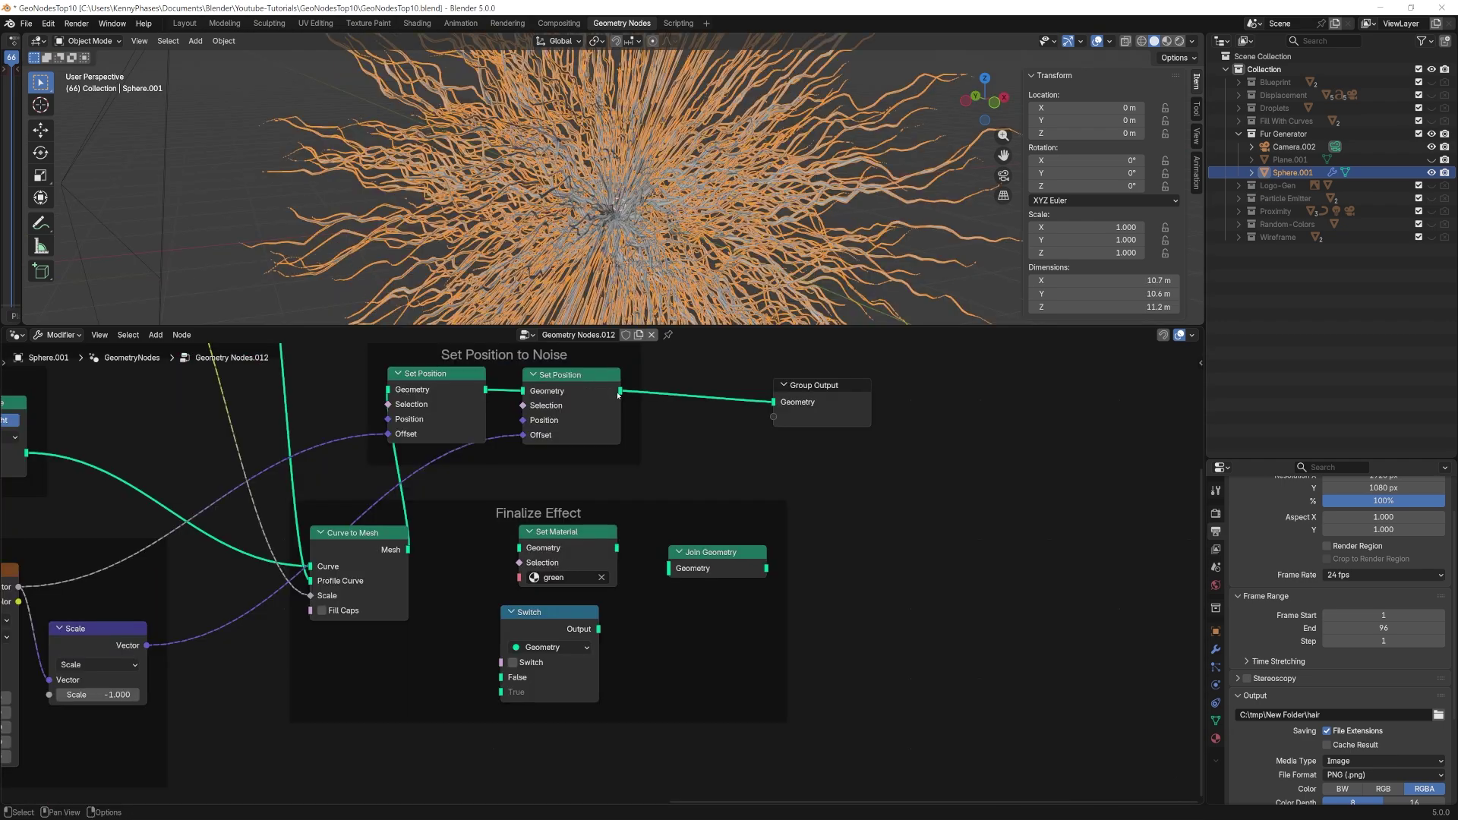
Step: Route the displaced hairs through Join Geometry to the Group Output and join the original sphere geometry into it
drag(621, 391, 775, 403)
scroll(669, 536, down, 1)
middle_drag(487, 535, 854, 539)
scroll(843, 539, down, 2)
middle_drag(441, 542, 484, 538)
drag(1008, 569, 1009, 565)
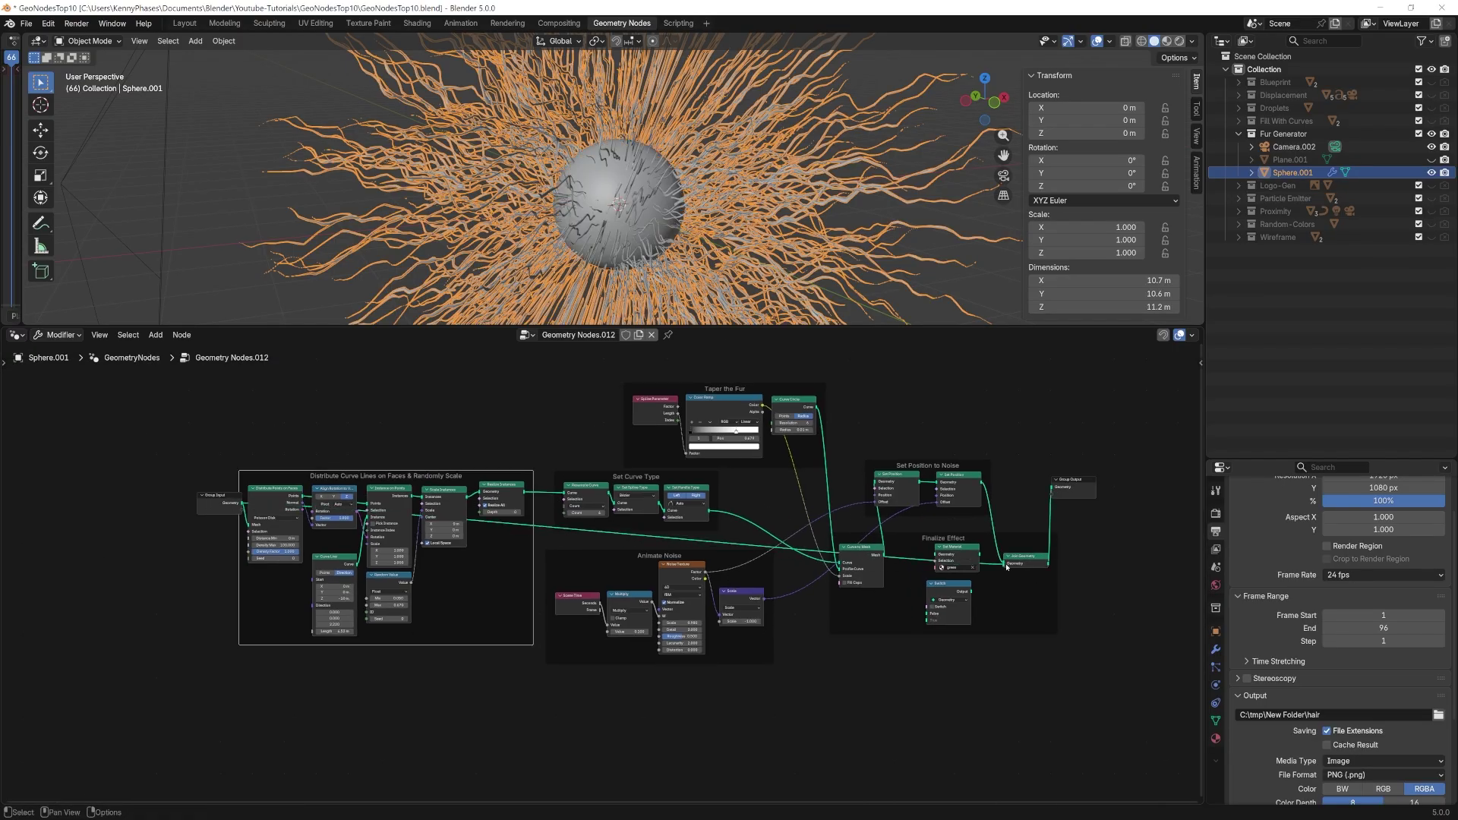
Step: Adjust the Start Z value of the Curve Line in the Distribute Curve Lines frame
scroll(709, 608, up, 3)
scroll(710, 608, up, 3)
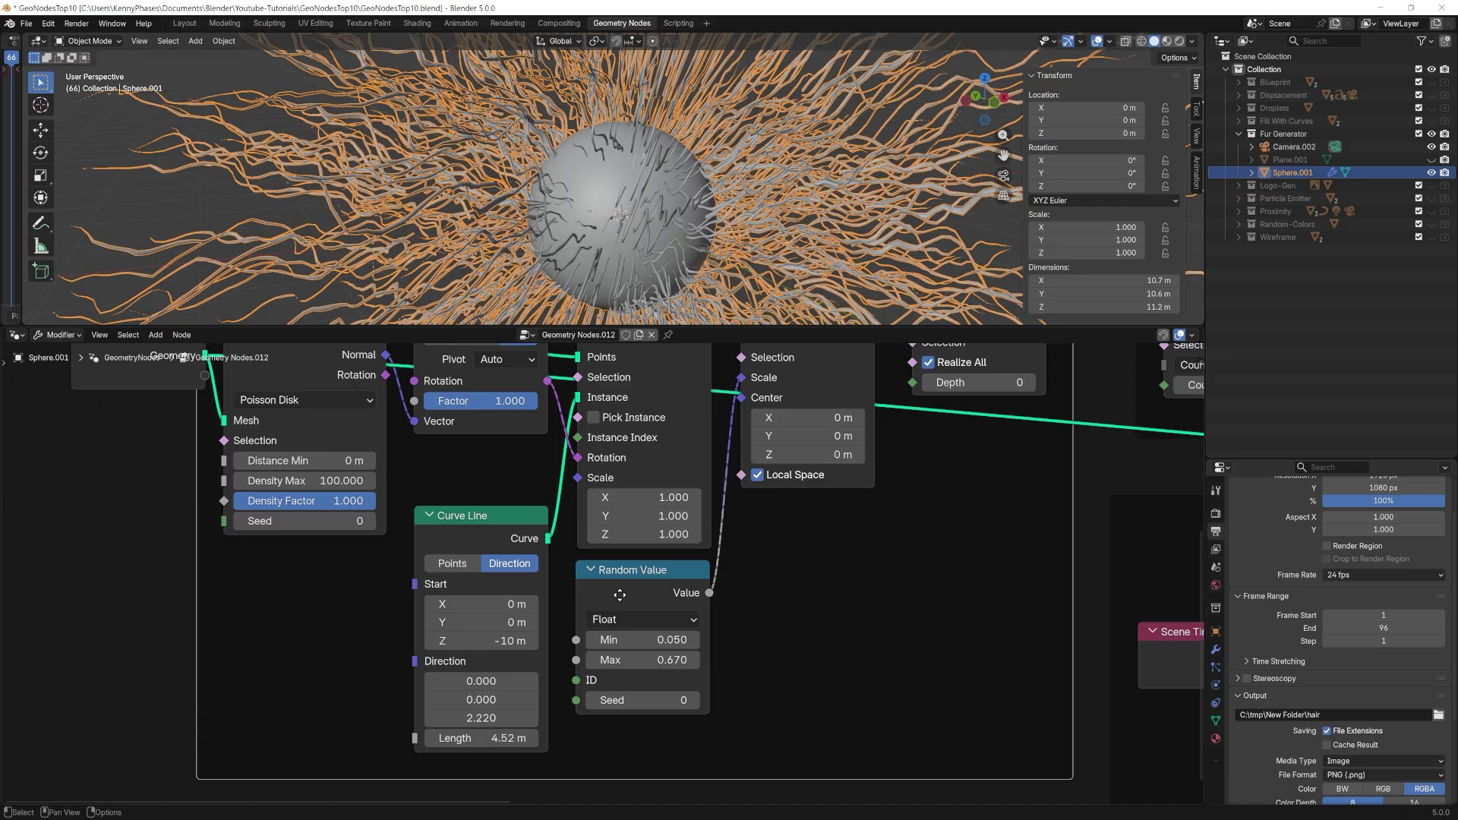
drag(486, 638, 503, 638)
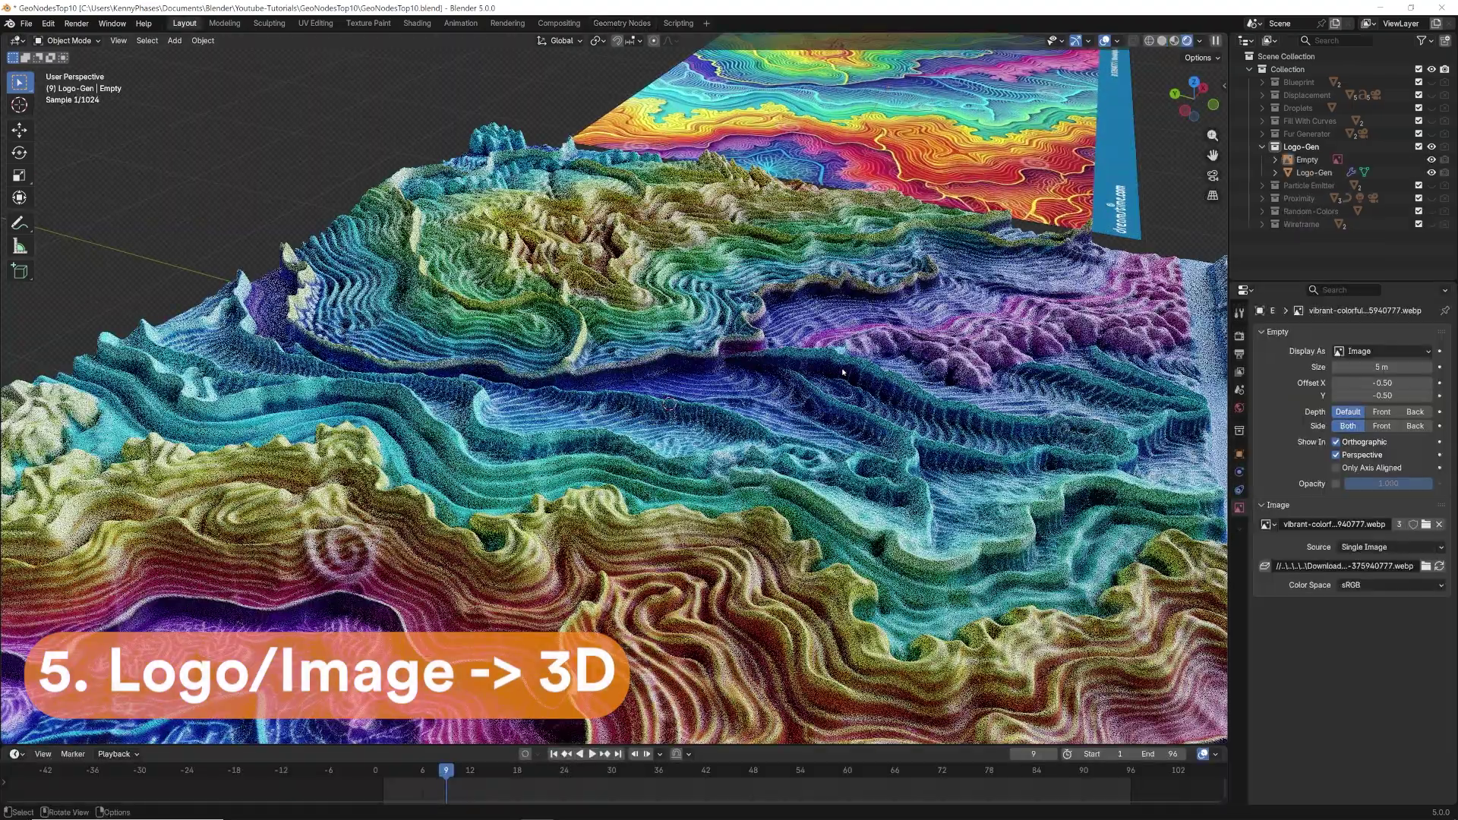
middle_drag(844, 372, 839, 355)
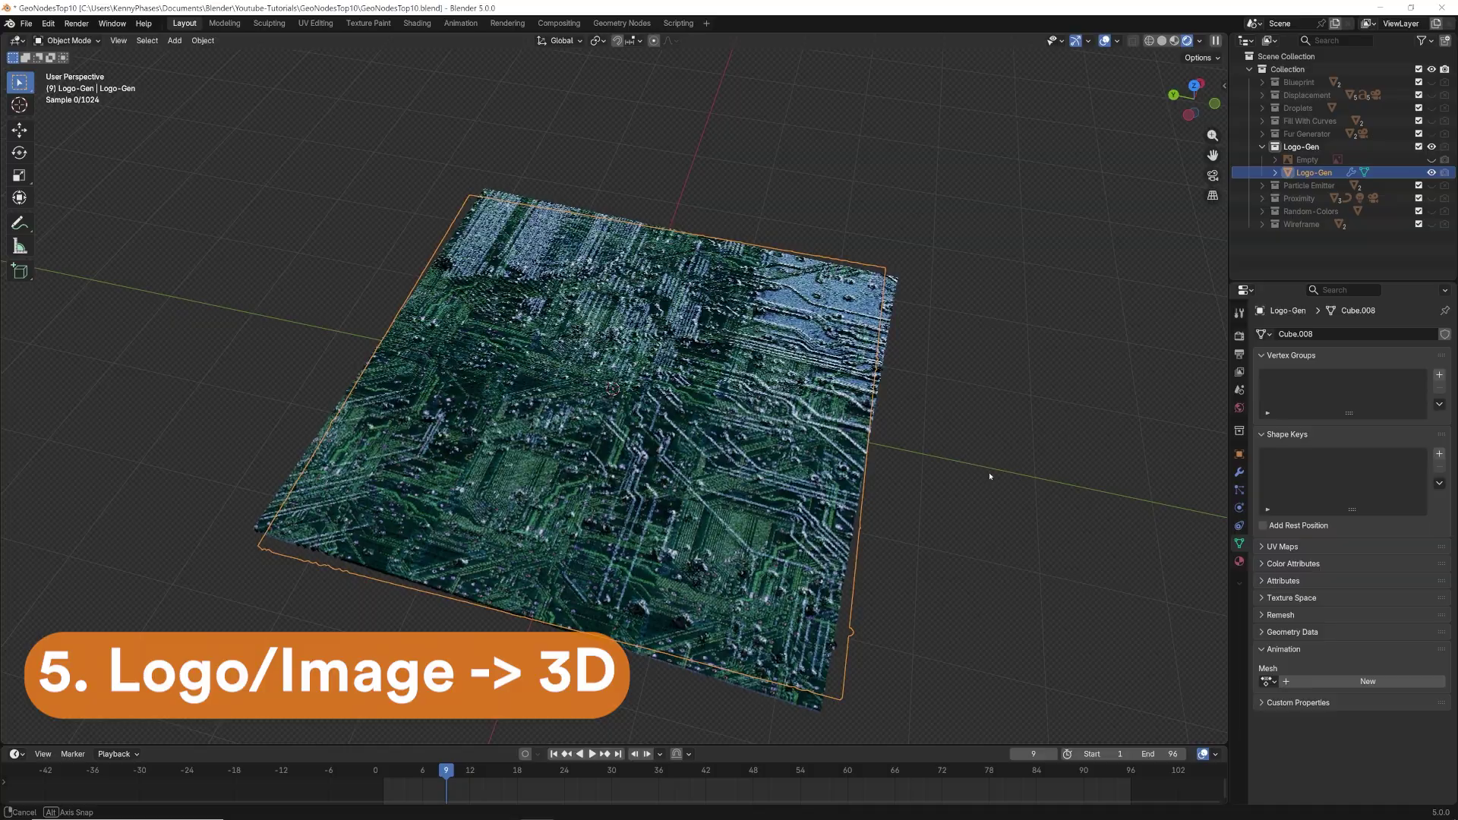
middle_drag(990, 473, 1170, 463)
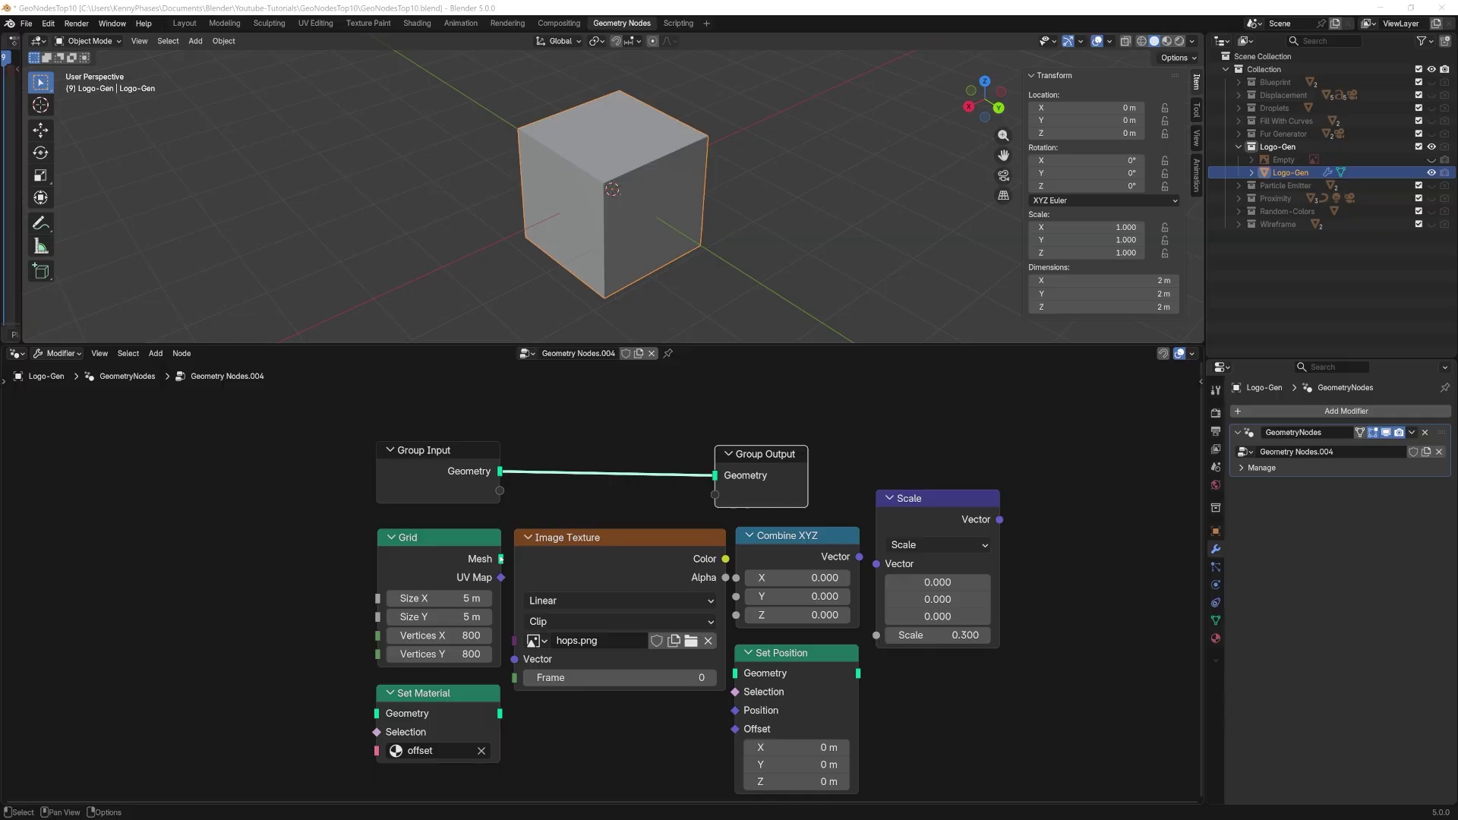
Step: Connect the Grid's Mesh to the Group Output in place of the Group Input and move the Group Input aside
drag(501, 559, 708, 480)
click(461, 469)
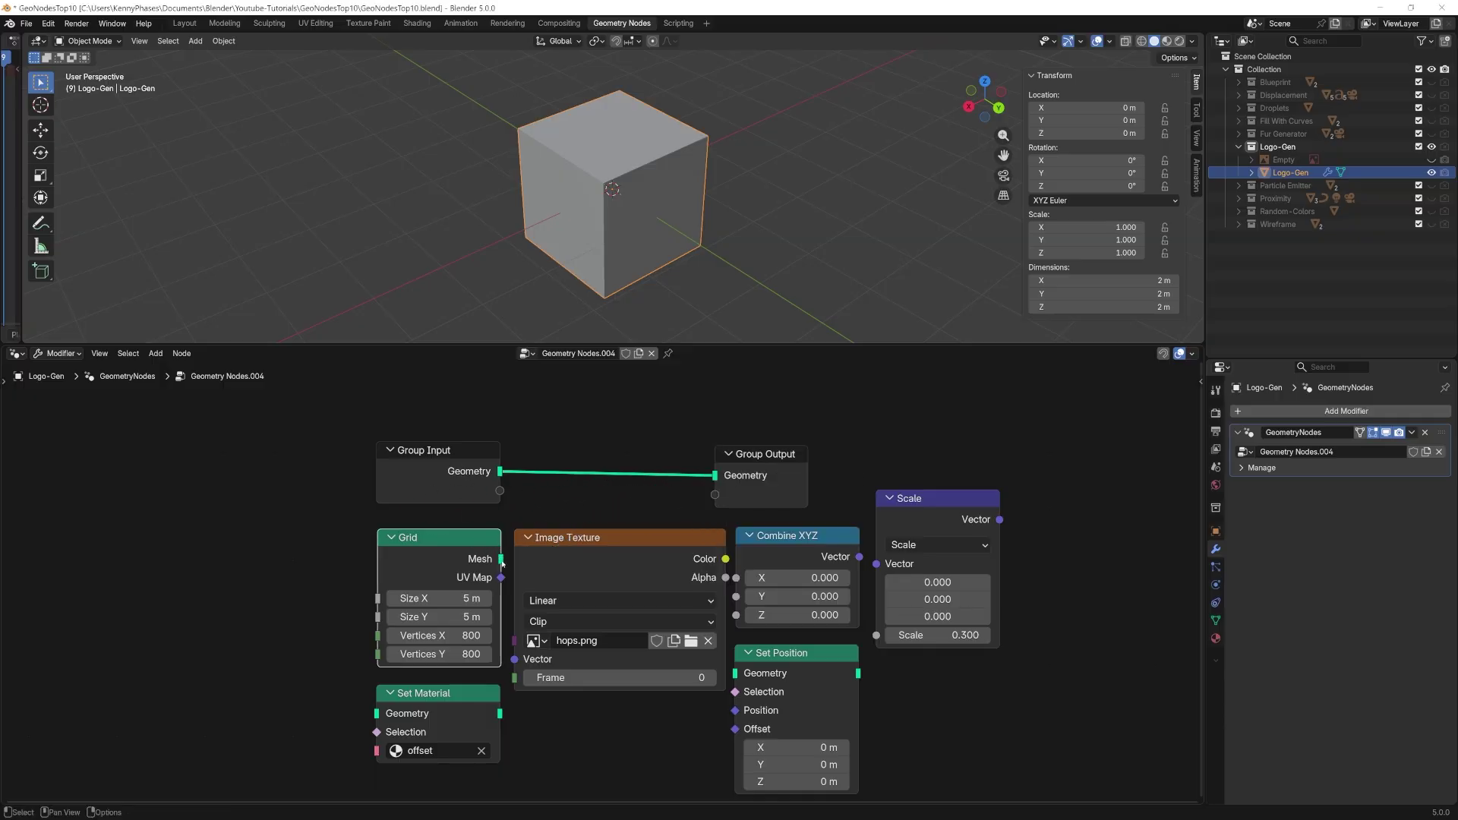
drag(712, 479, 715, 476)
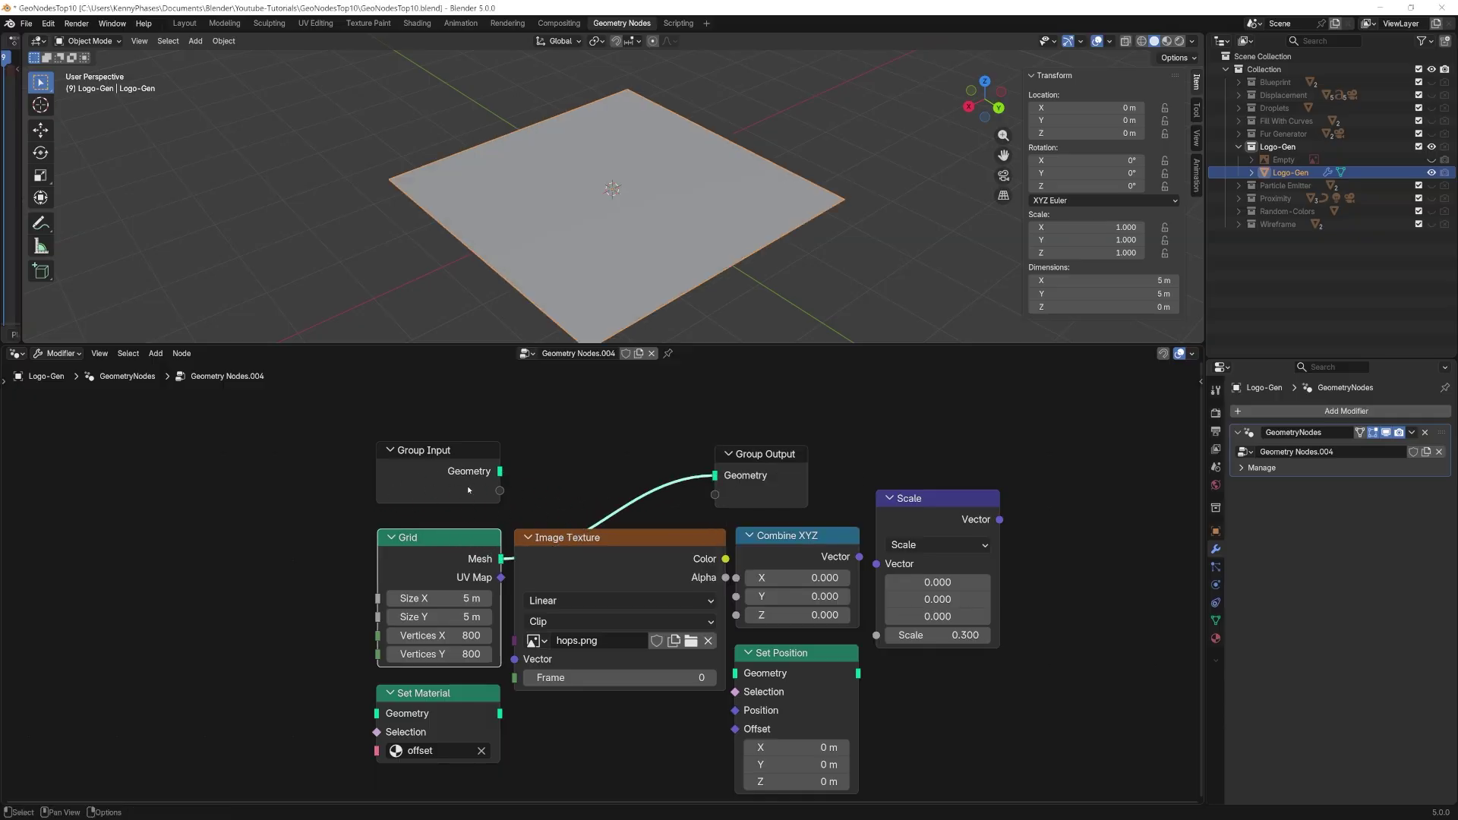
drag(467, 485, 274, 486)
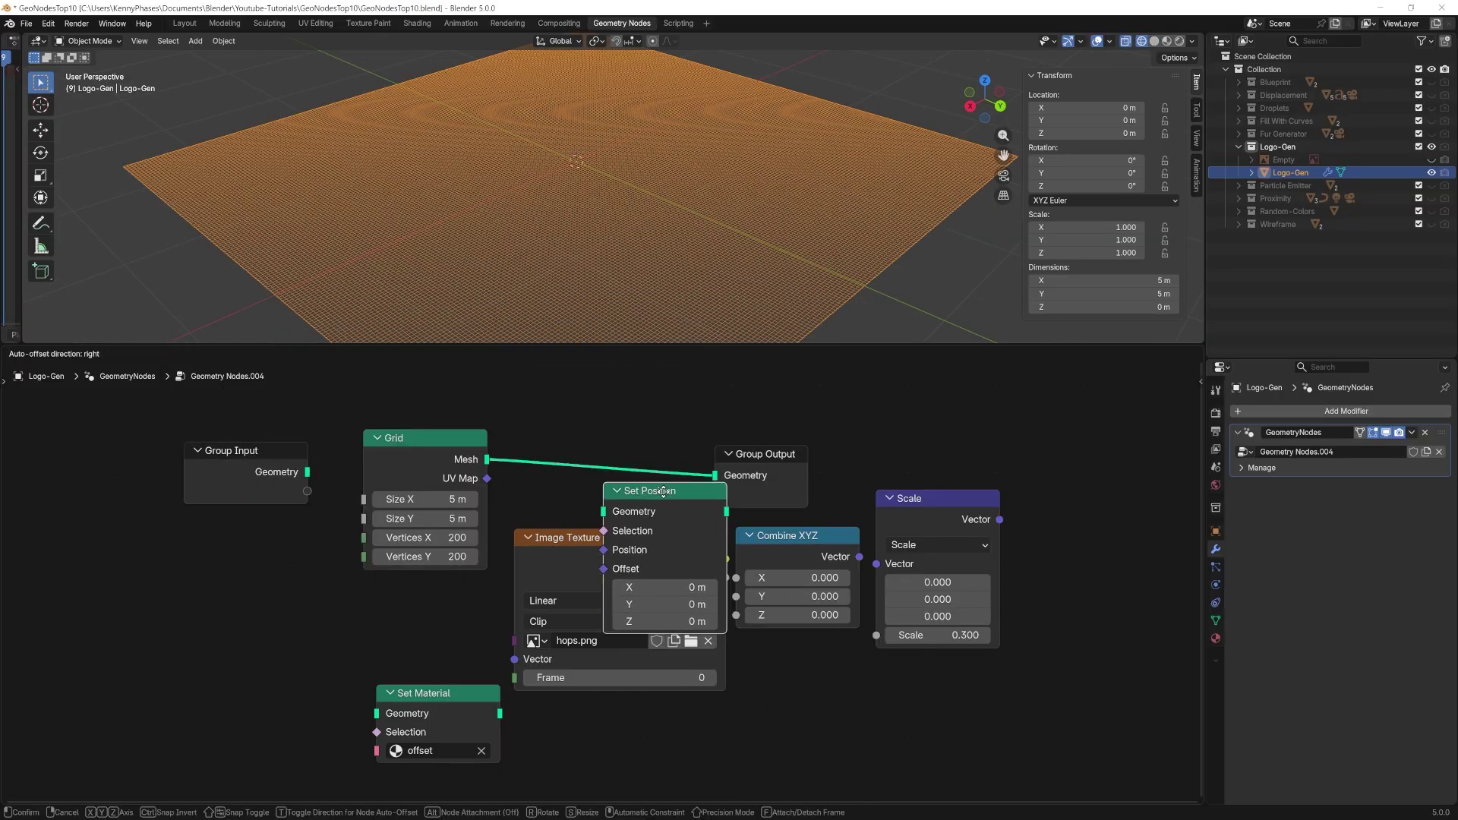
Step: Insert Set Position between Grid and Group Output, and feed its Offset from the Image Texture's Color through Combine XYZ's Z input
drag(657, 499, 619, 443)
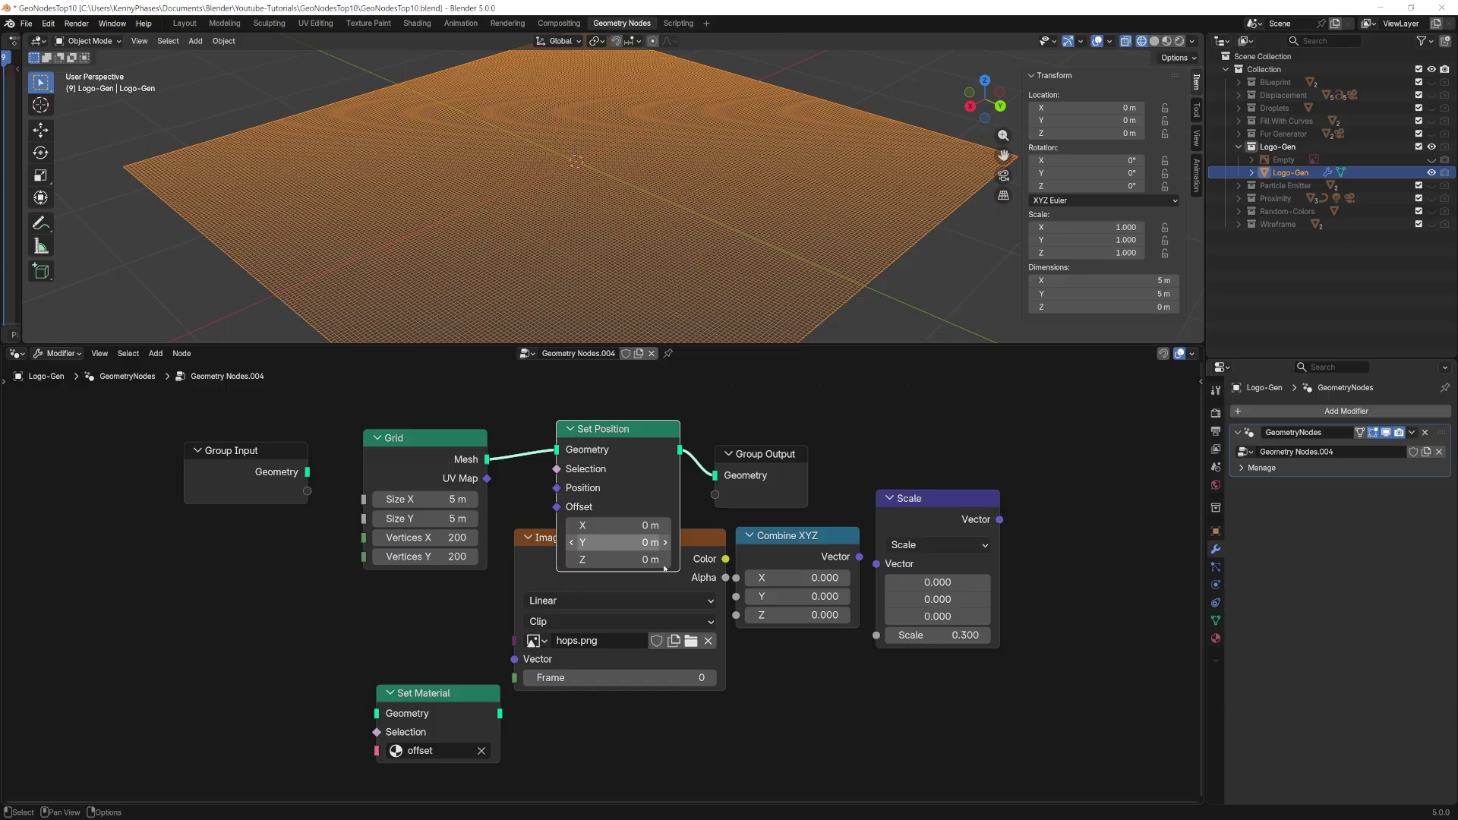
drag(700, 558, 314, 604)
drag(781, 552, 428, 599)
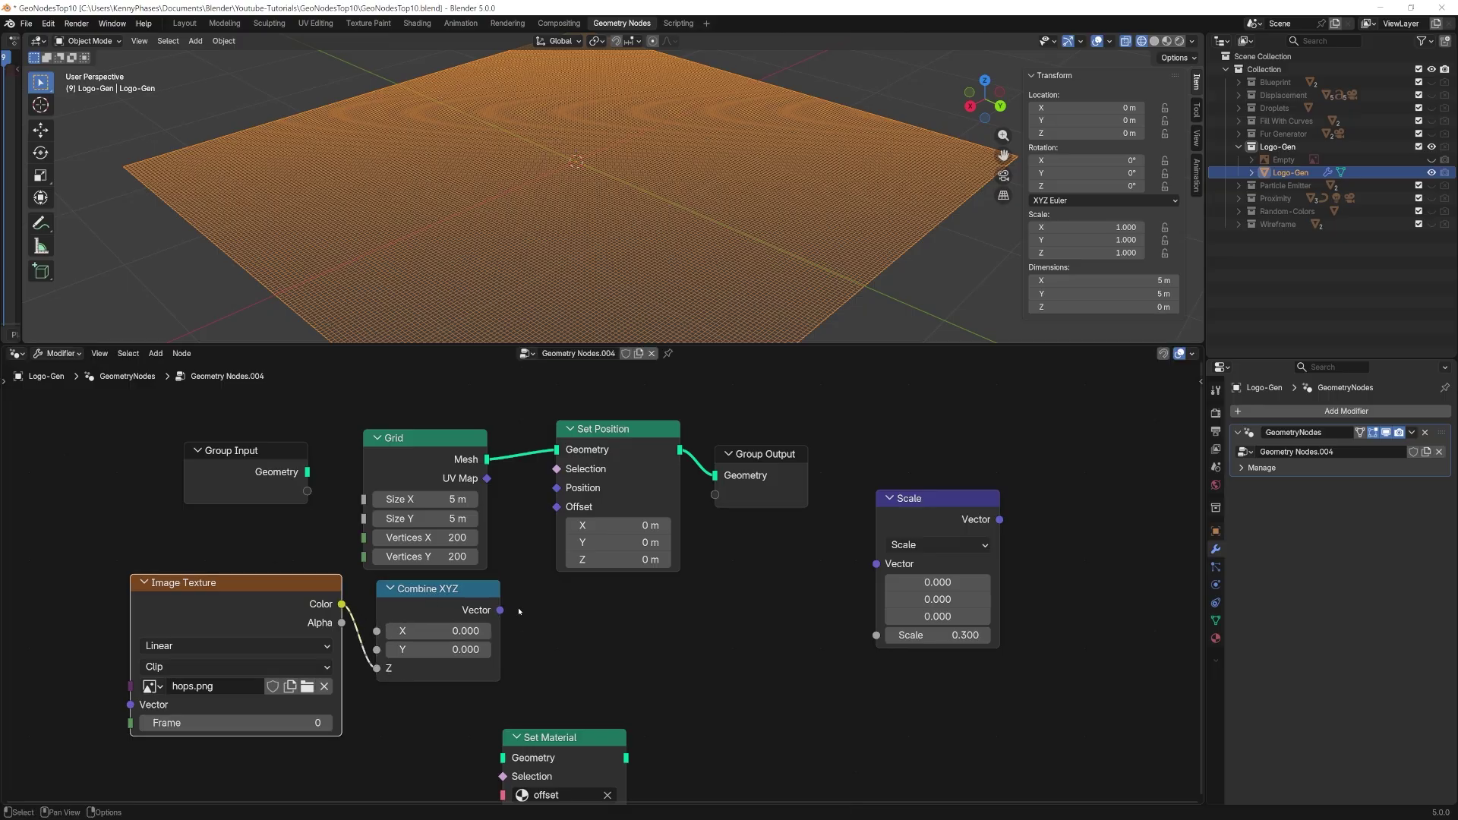
drag(530, 557, 556, 507)
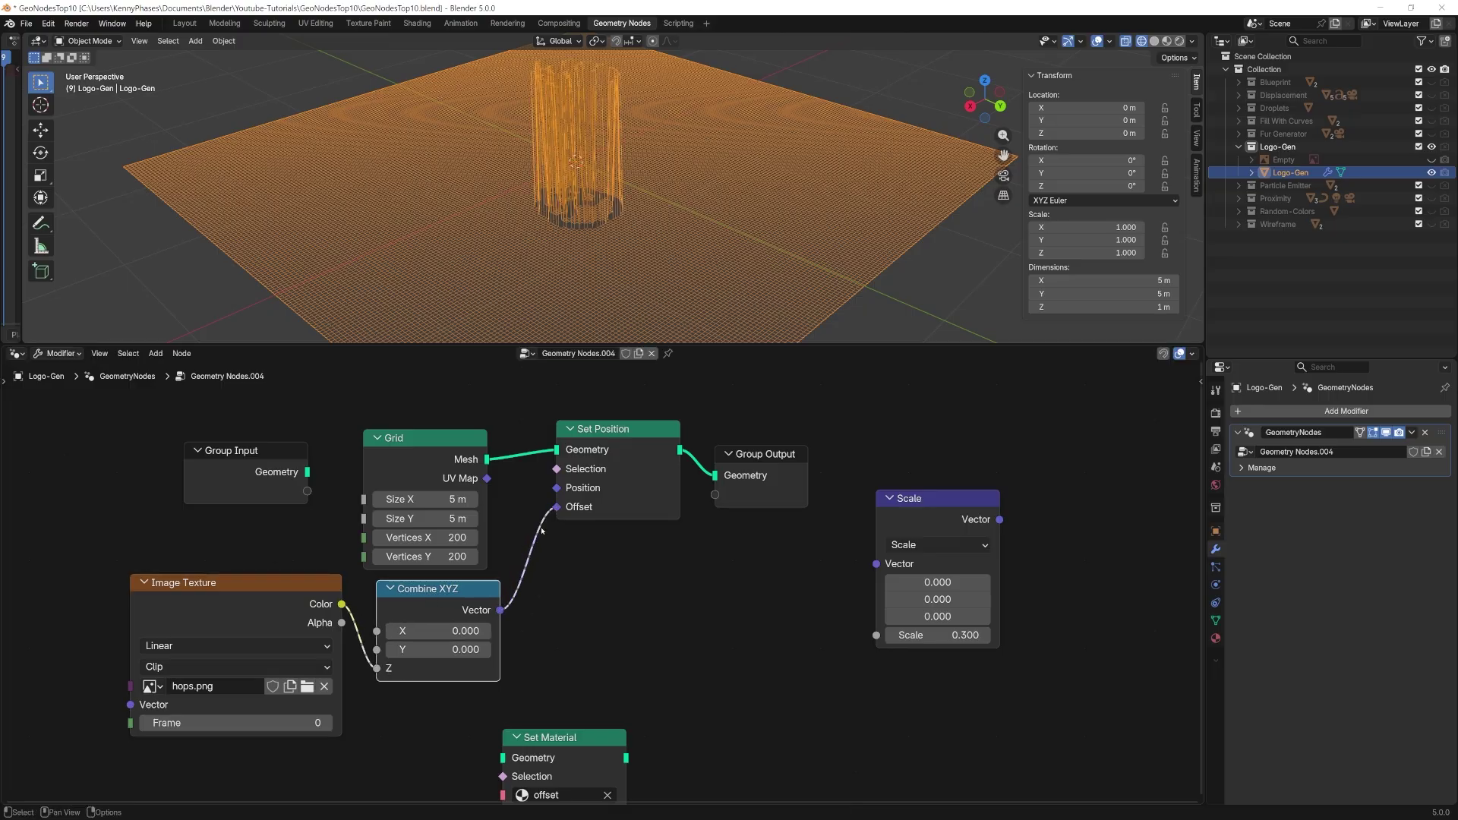
Step: Insert the Scale node between Combine XYZ and Set Position's Offset, and view the relief in solid shading
scroll(987, 509, down, 1)
drag(935, 499, 608, 523)
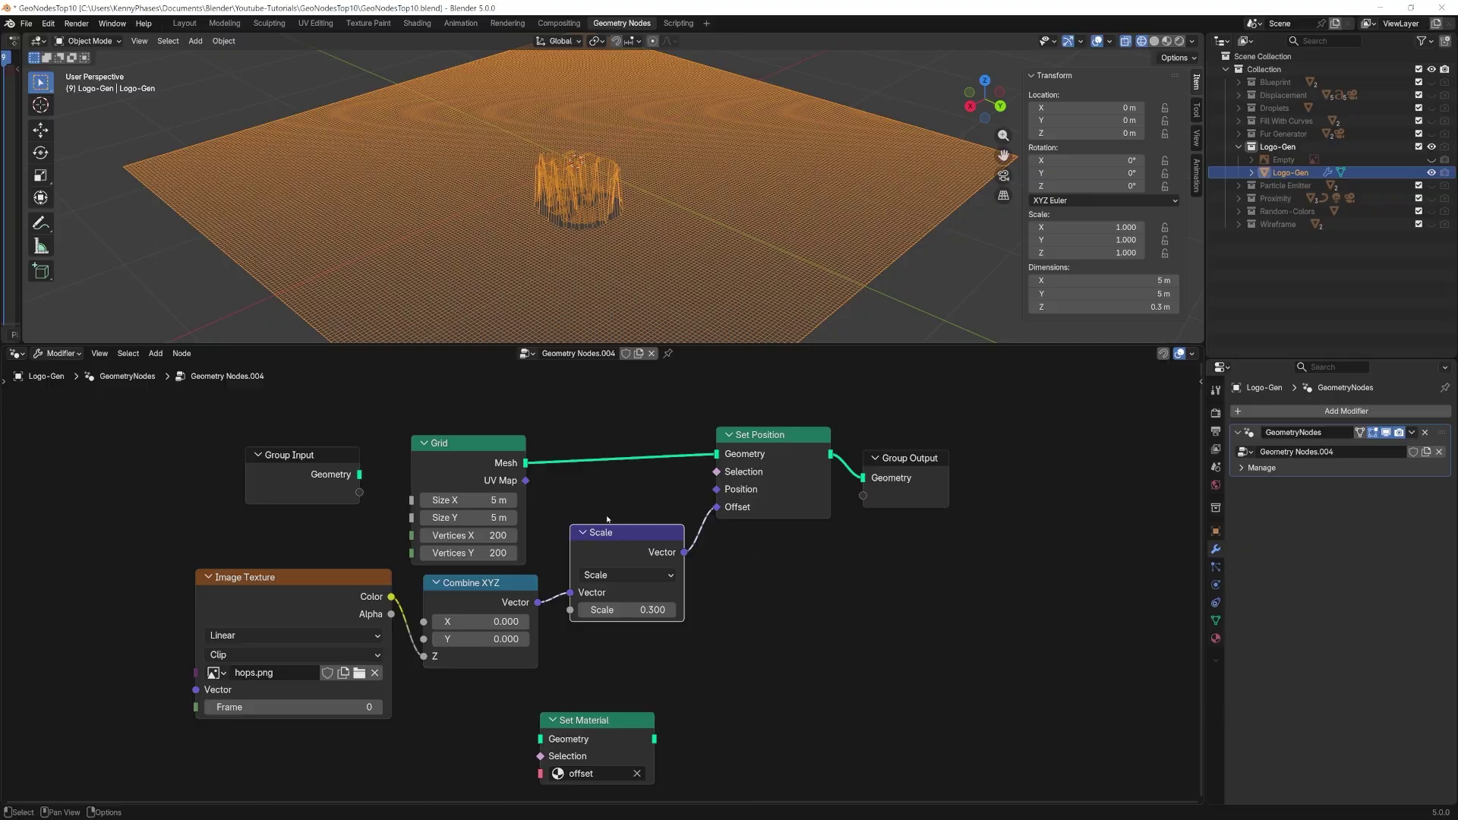
click(1154, 41)
mouse_move(701, 191)
middle_down()
mouse_move(694, 266)
mouse_move(708, 234)
middle_up()
scroll(709, 235, down, 3)
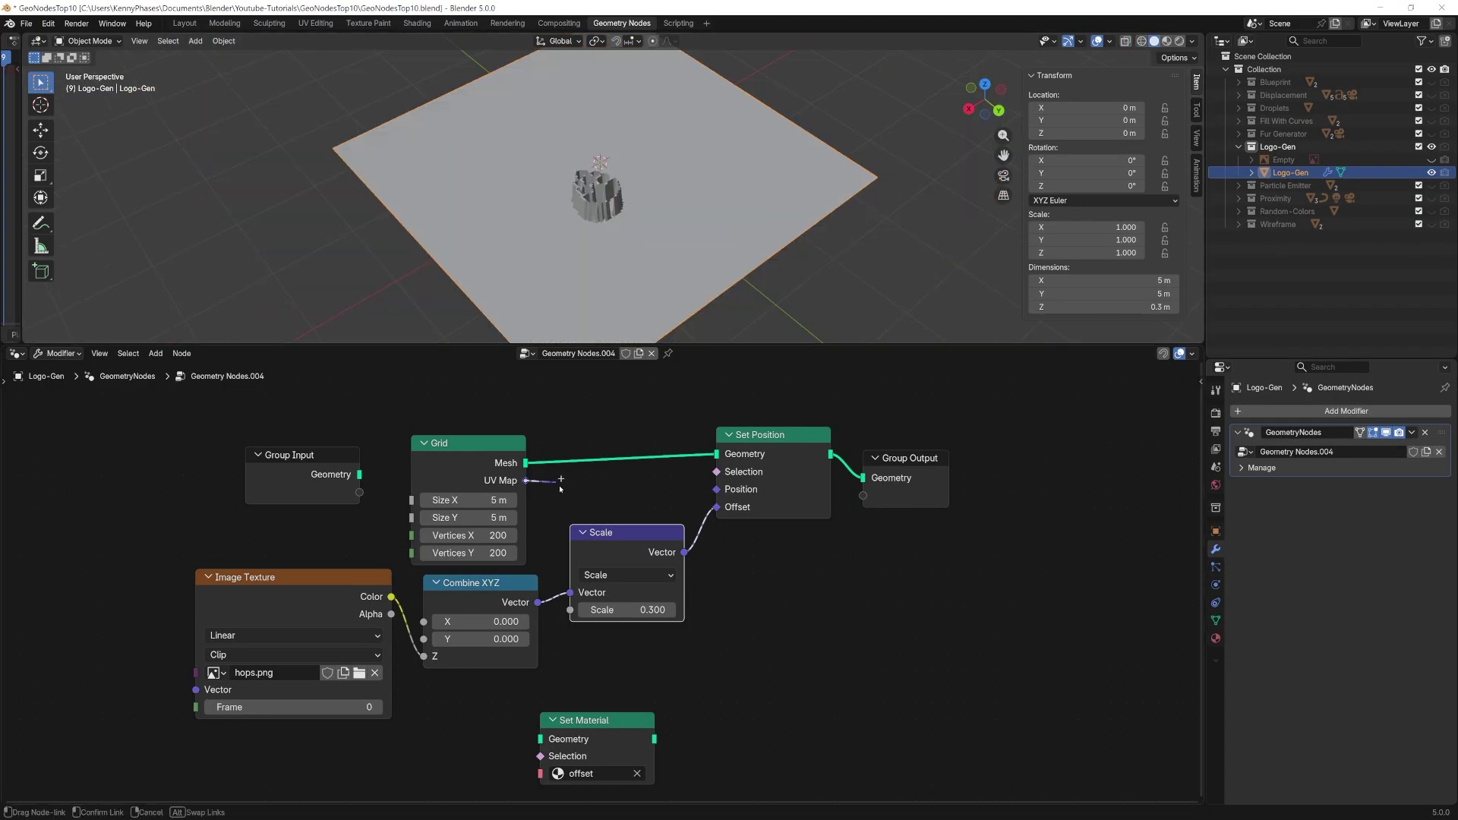
Step: Connect the Grid's UV Map to the Image Texture's Vector input and spread the nodes out into a cleaner layout
drag(194, 688, 198, 688)
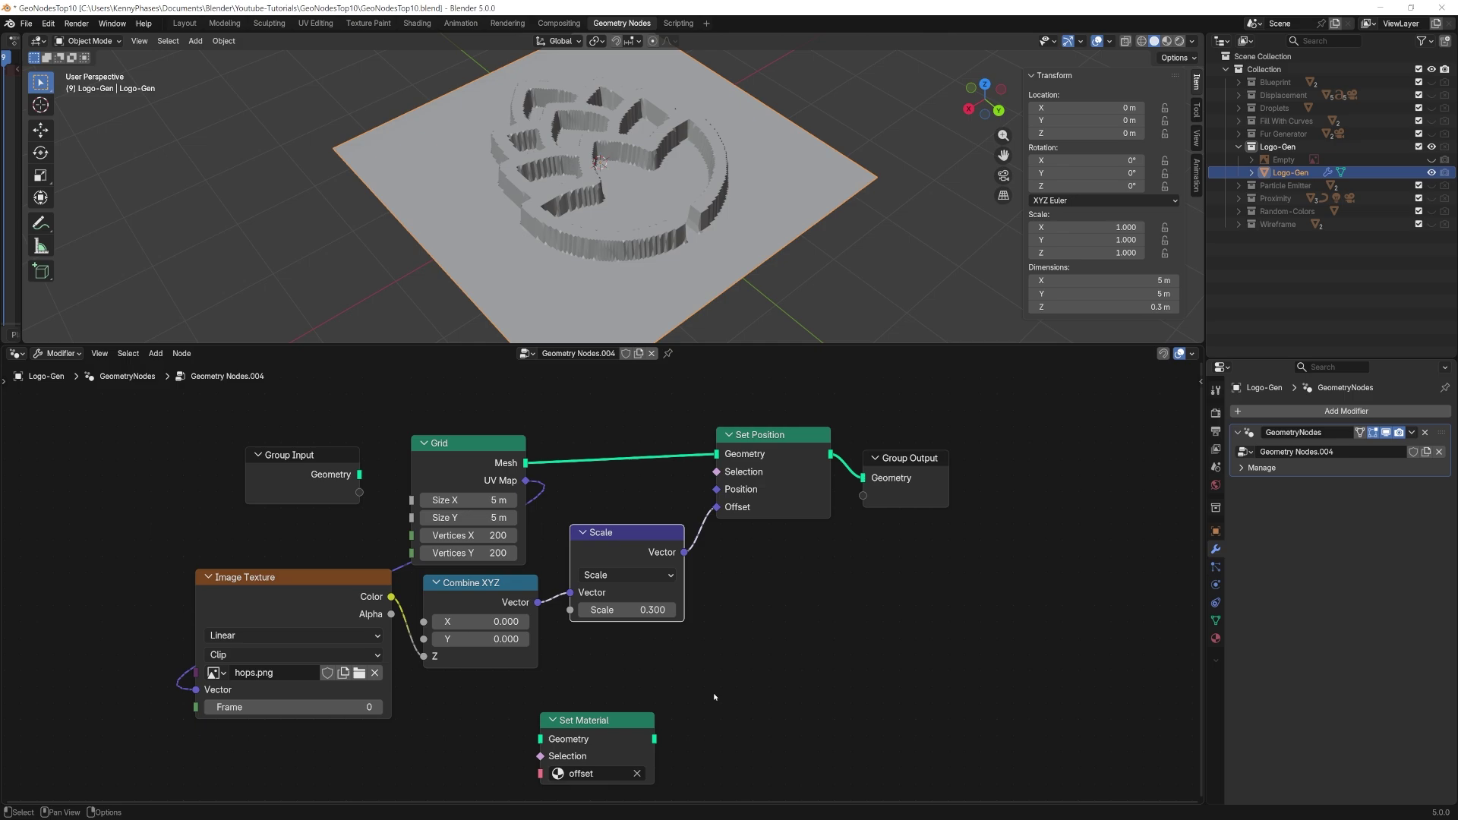
drag(741, 687, 300, 584)
key(g)
click(592, 575)
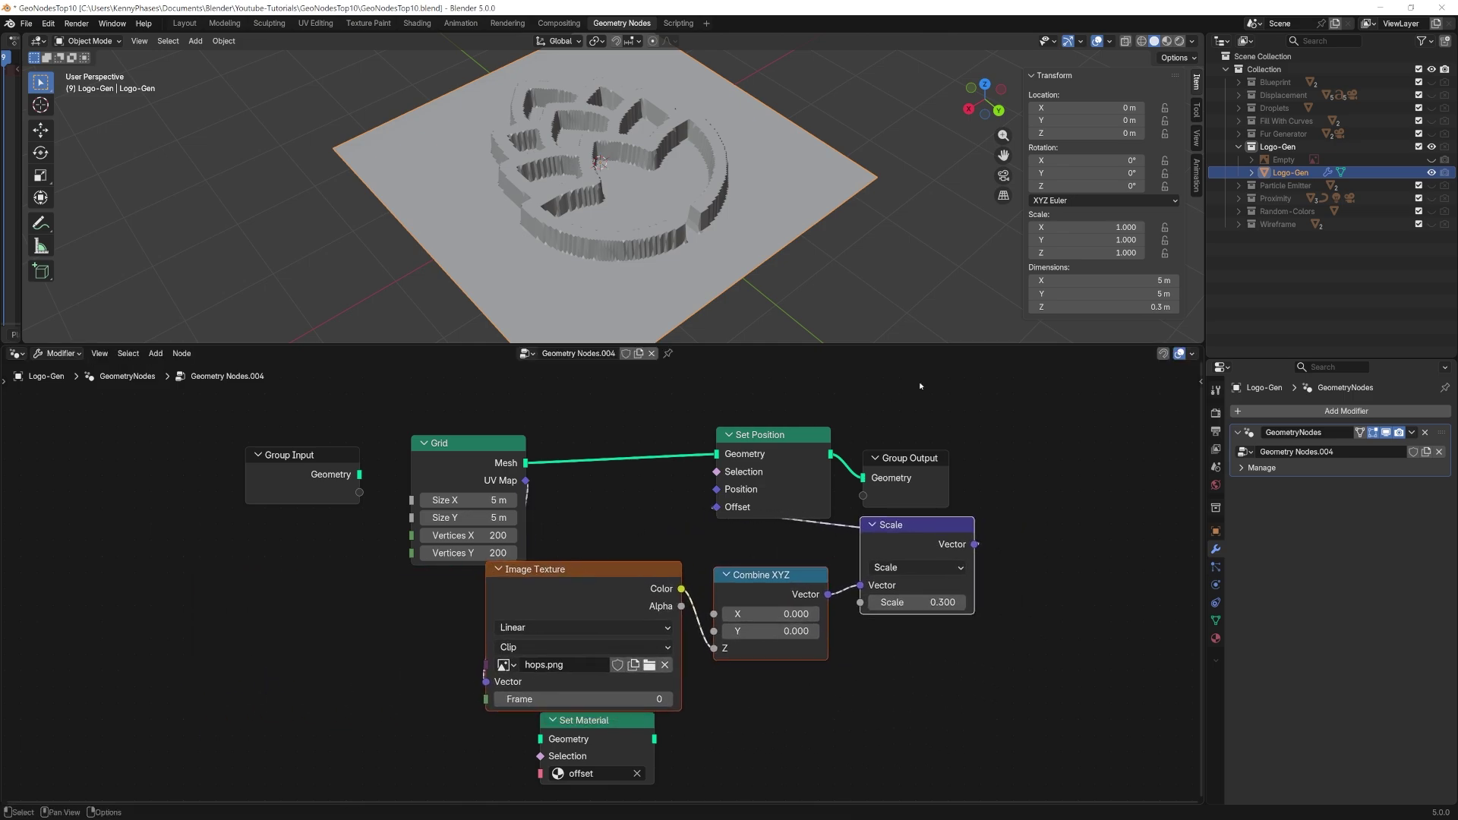
key(s)
click(871, 450)
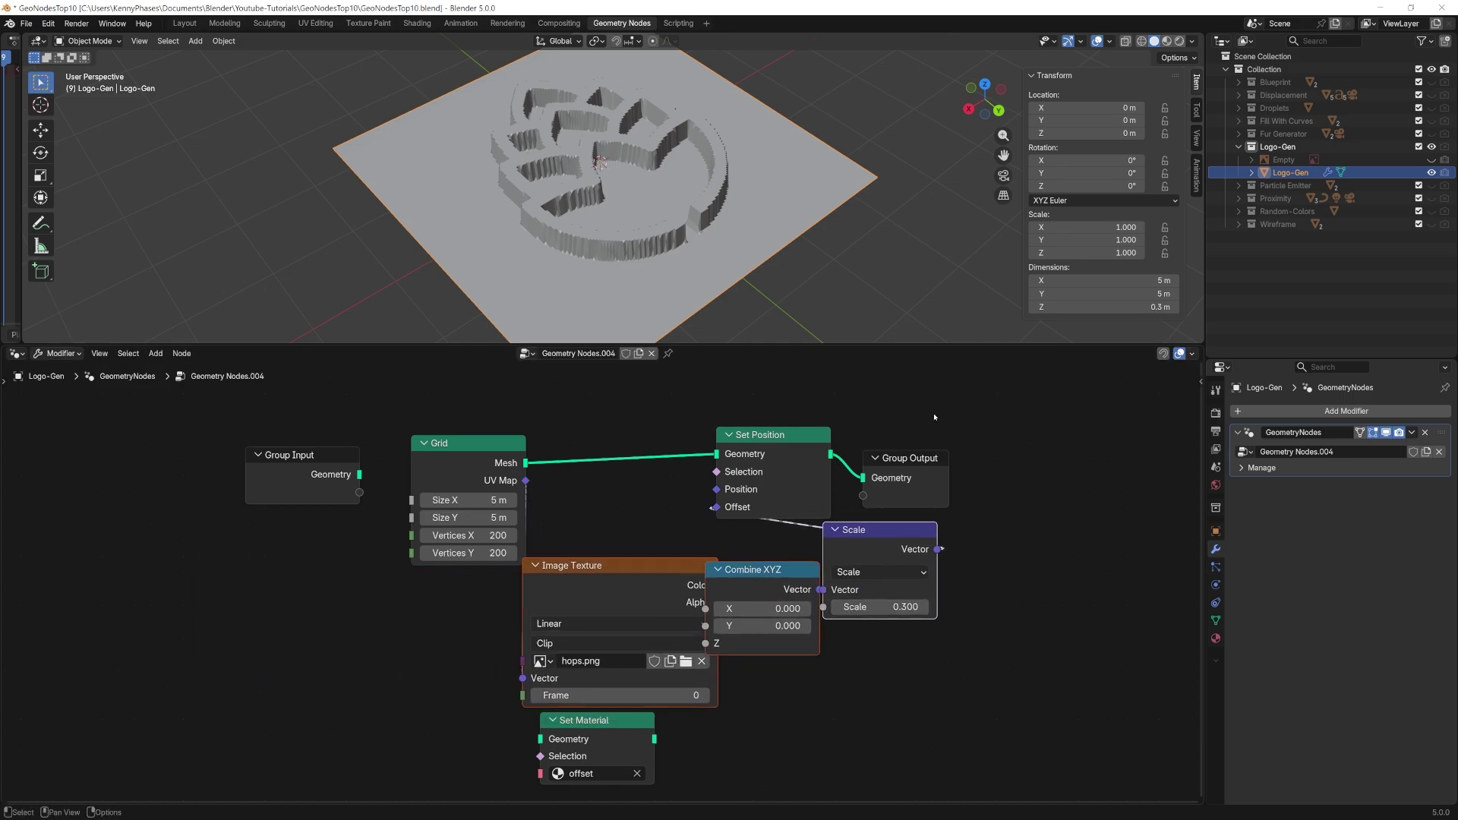
key(a)
key(s)
click(1003, 422)
scroll(737, 655, down, 2)
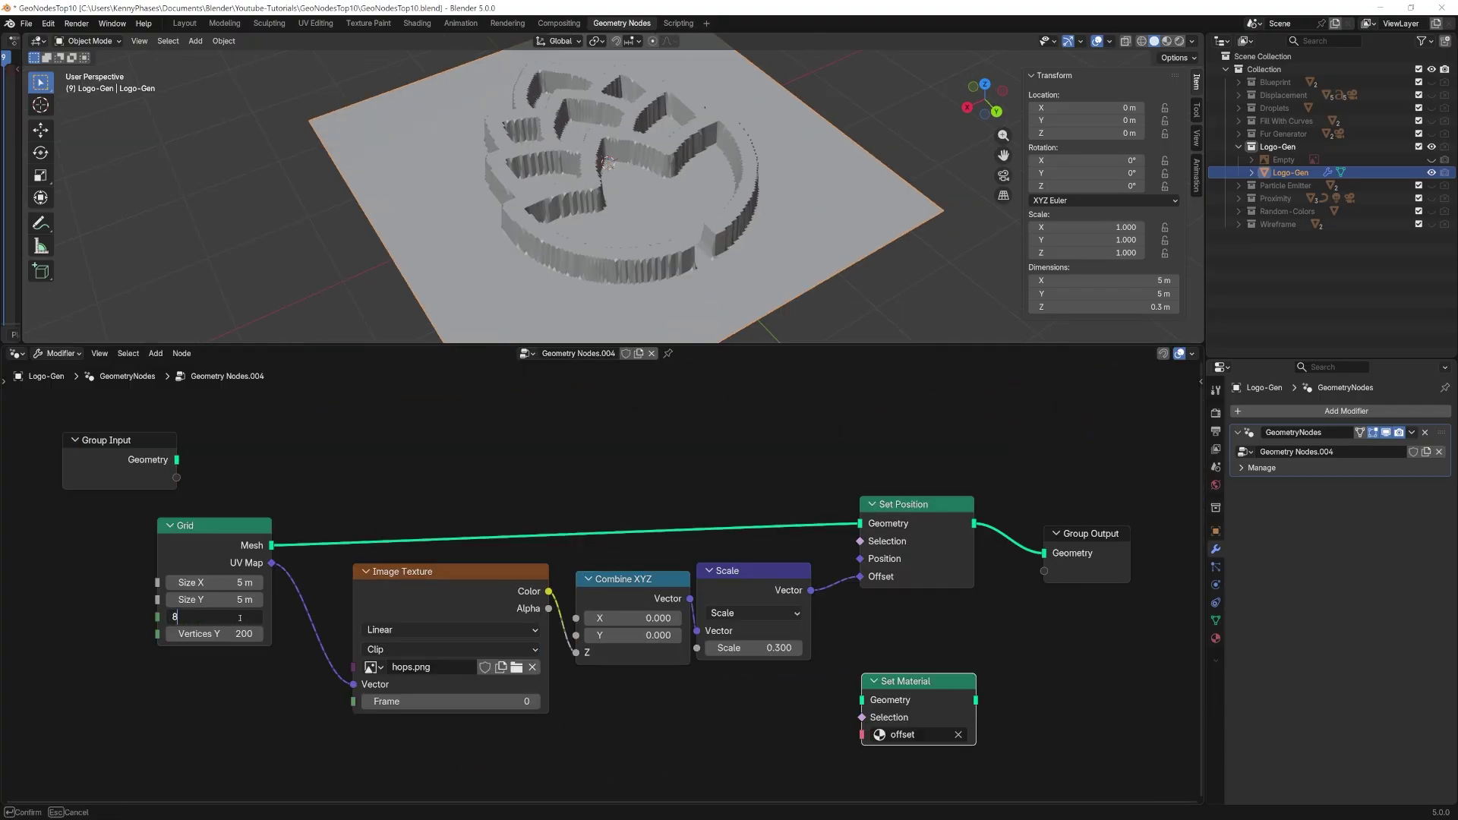
Step: Set the Grid's Vertices X and Y to 800 and add a Smooth modifier to the Logo-Gen object
key(Tab)
text(8)
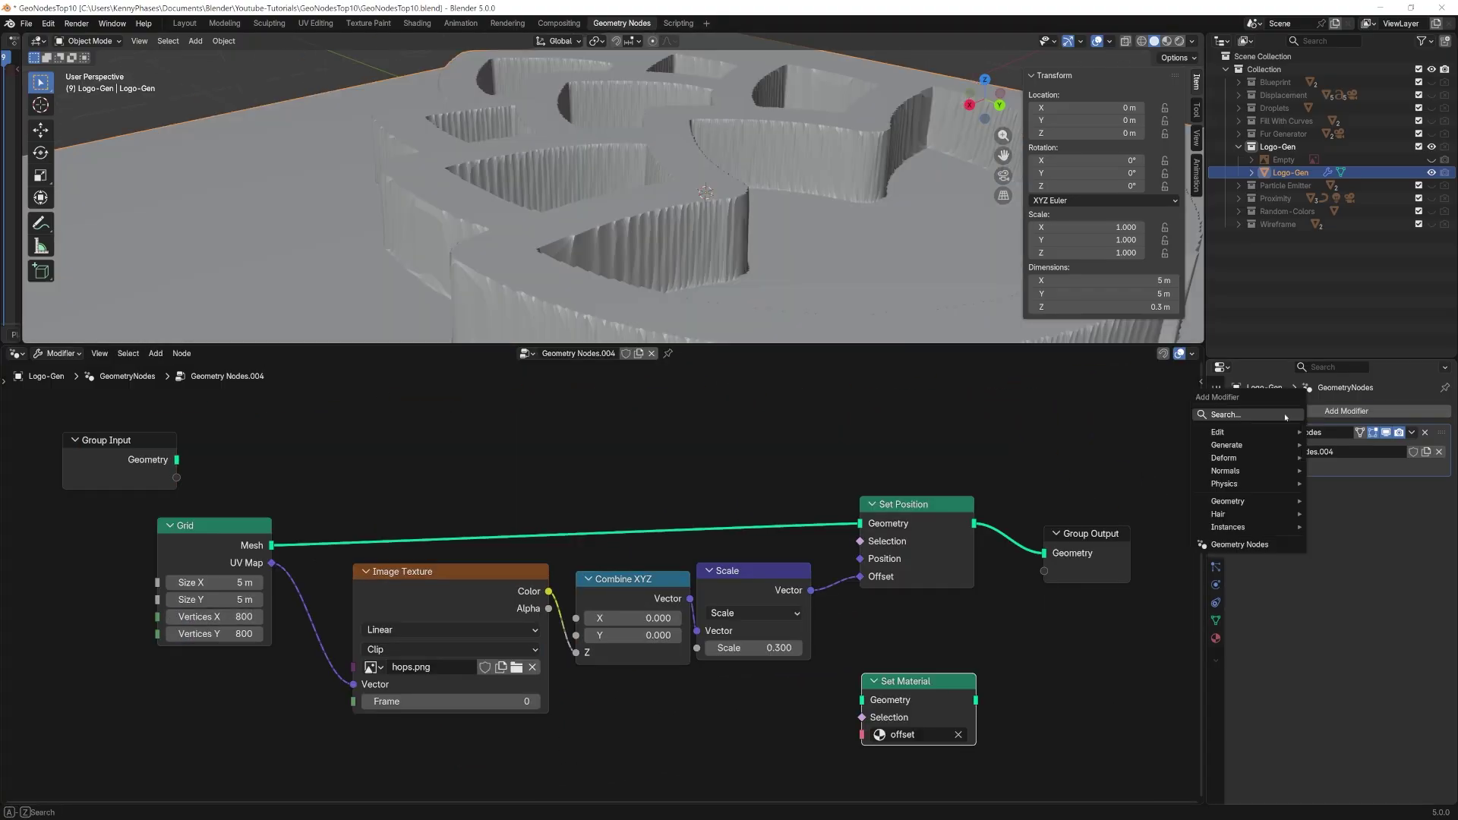
text(smoo)
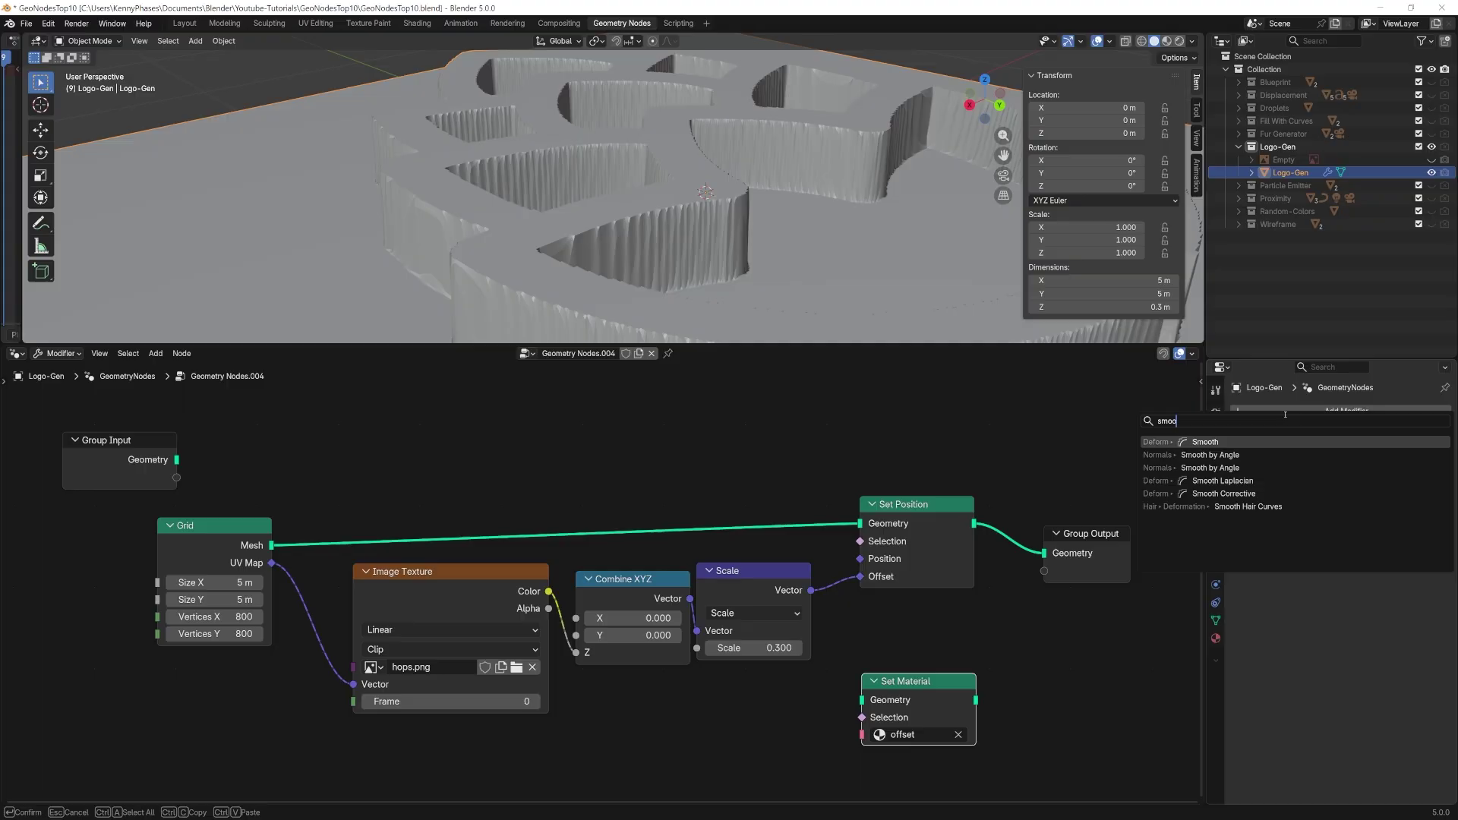
key(Return)
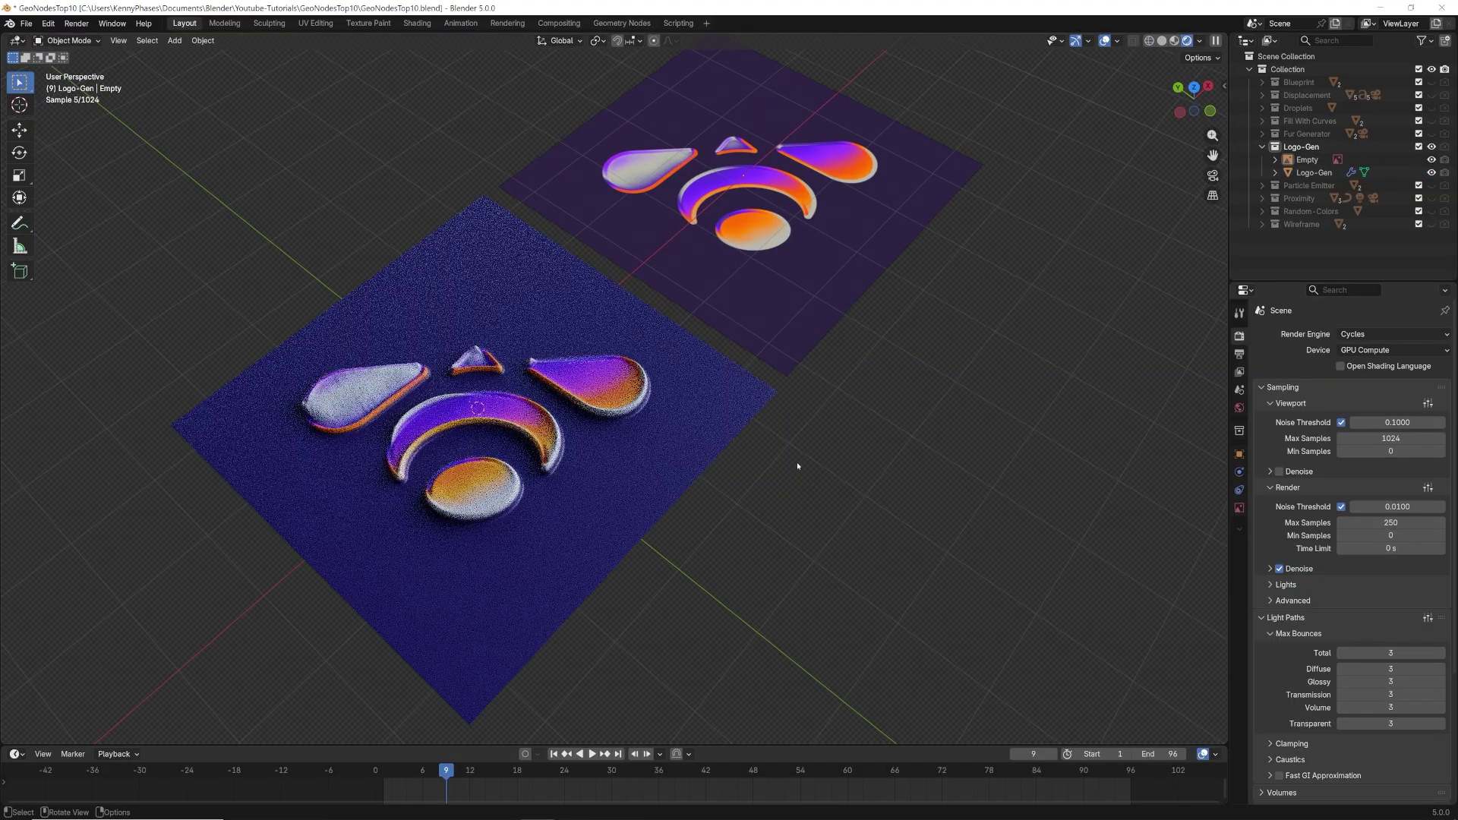
Step: Create a new material for the Logo-Gen object and name it logo
mouse_move(796, 462)
middle_down()
mouse_move(866, 488)
mouse_move(955, 493)
mouse_move(853, 469)
middle_up()
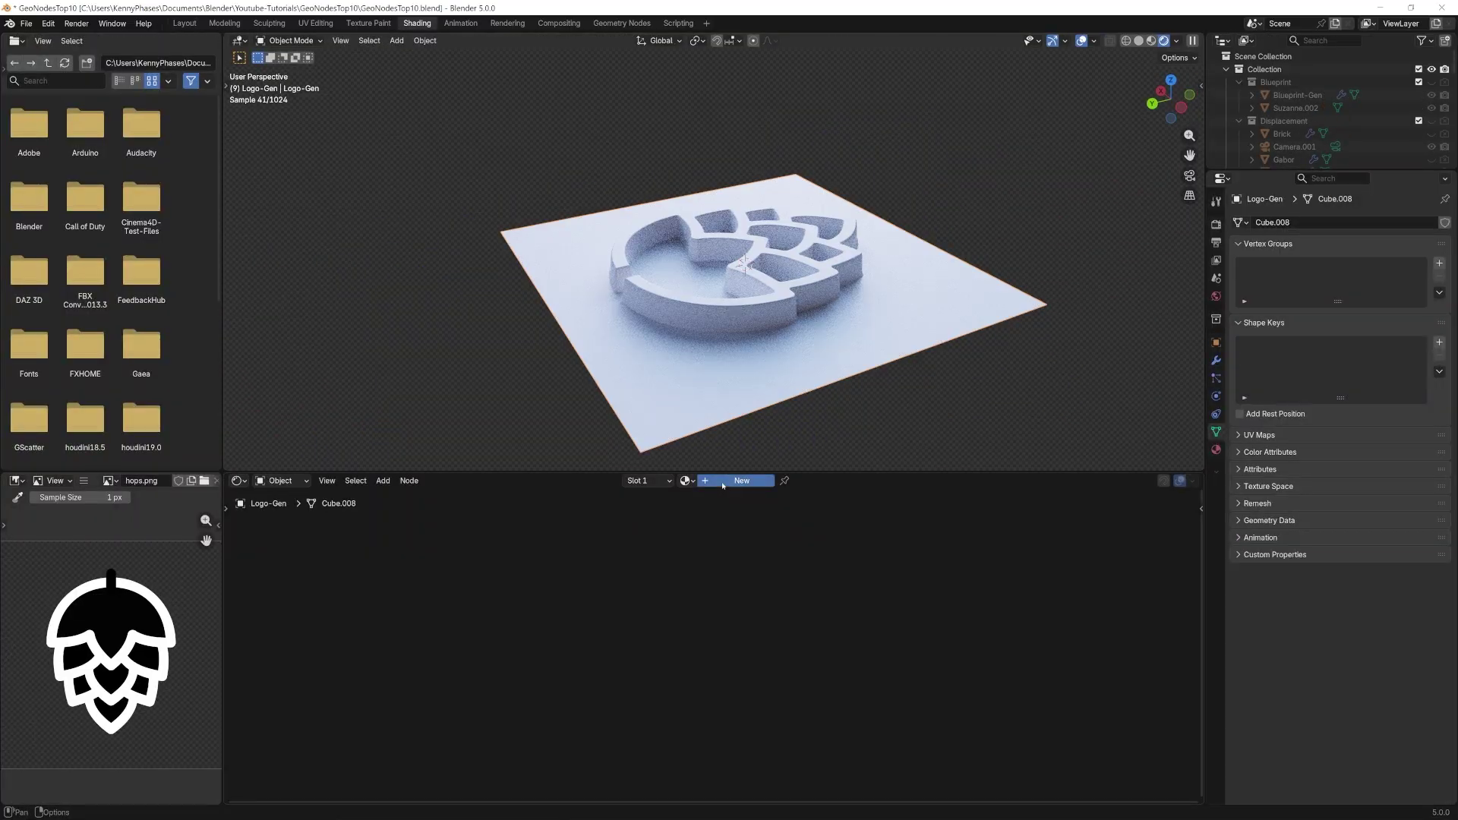
click(723, 484)
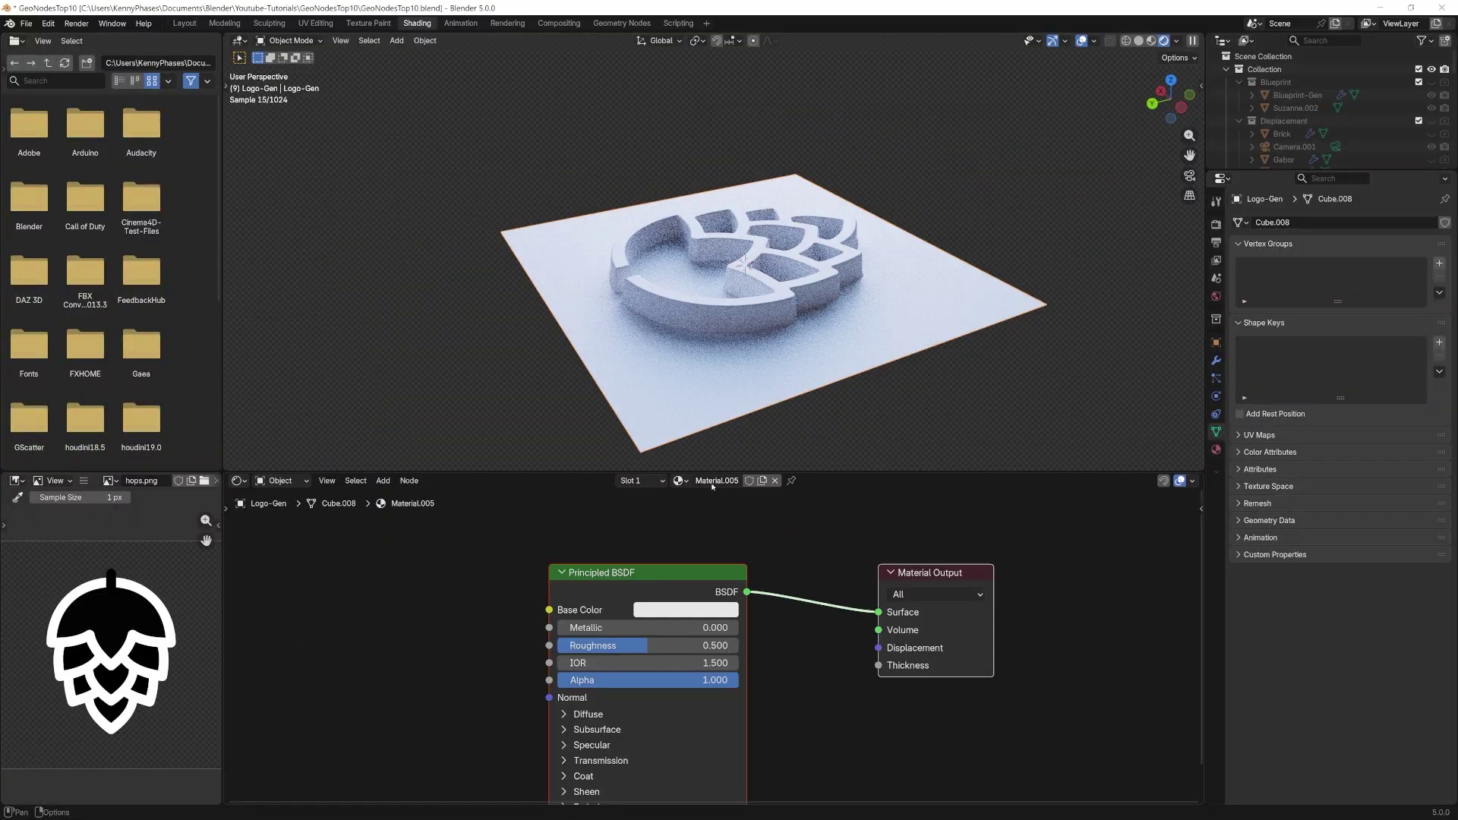
key(Return)
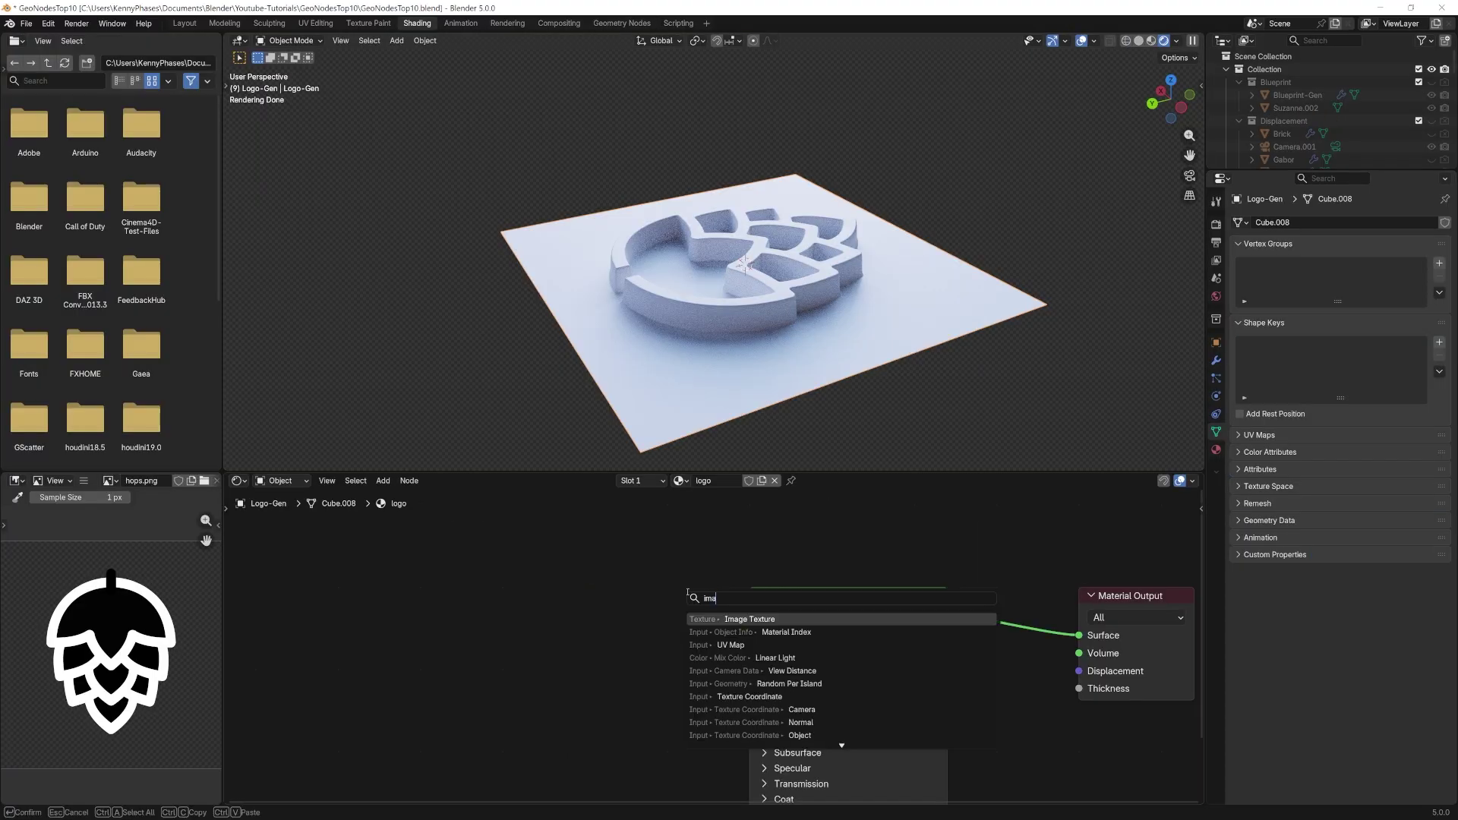
Step: Add an Image Texture node with hops.png from the Downloads folder and connect its Color to the Principled BSDF's Base Color
key(Return)
click(553, 573)
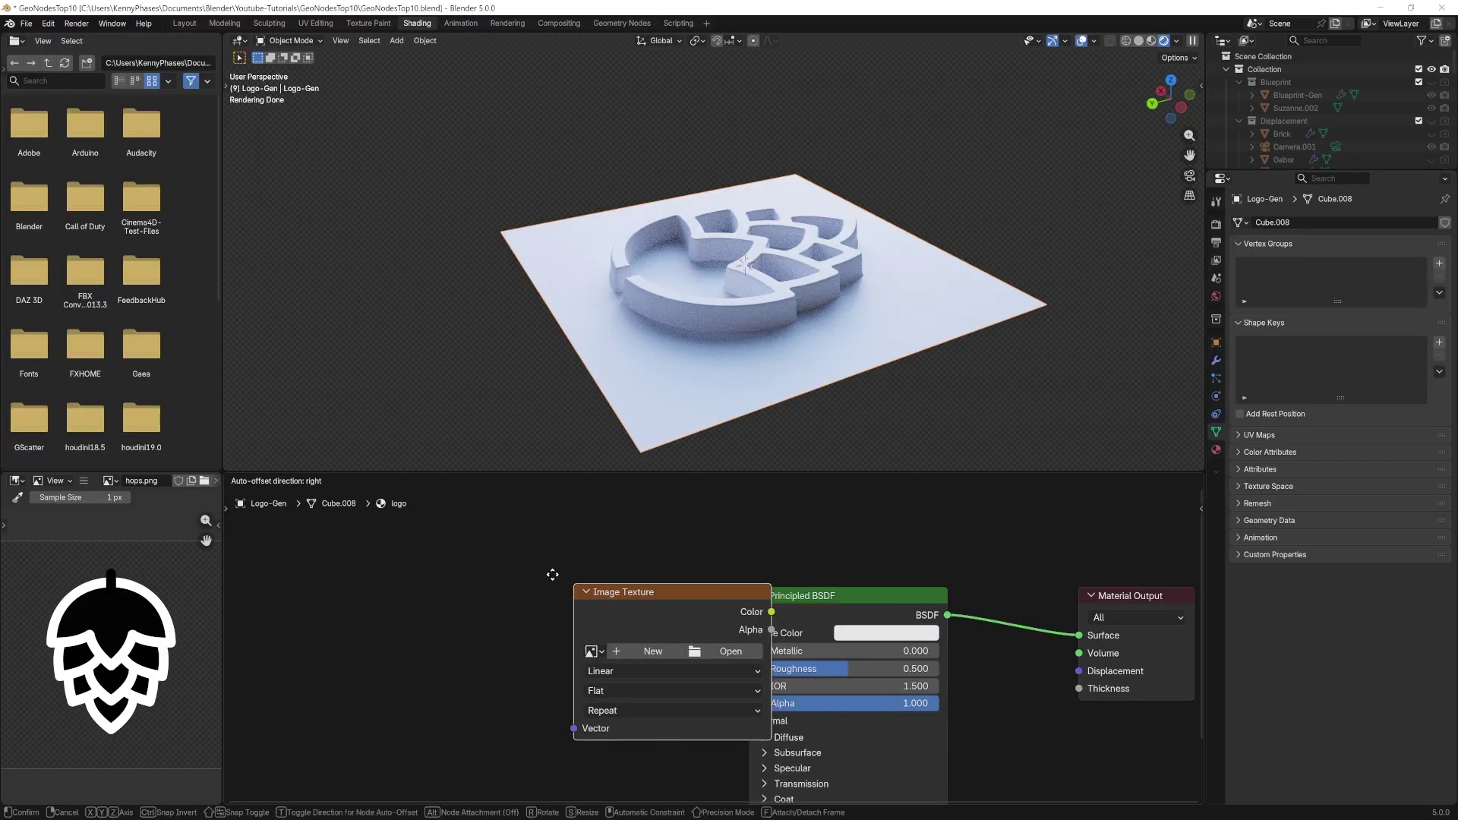
click(688, 638)
click(1133, 256)
click(491, 537)
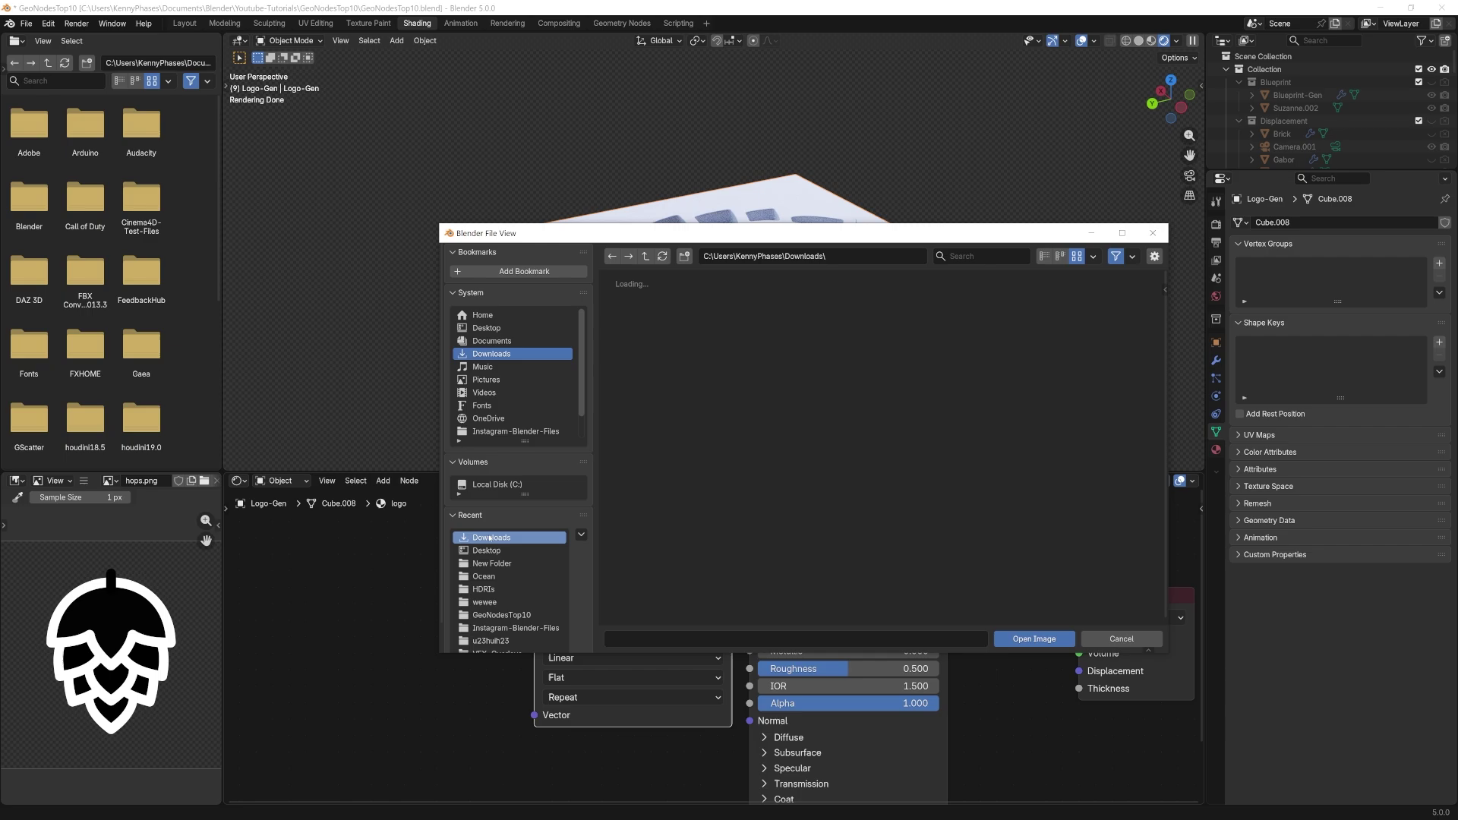
double_click(651, 326)
drag(708, 613, 736, 629)
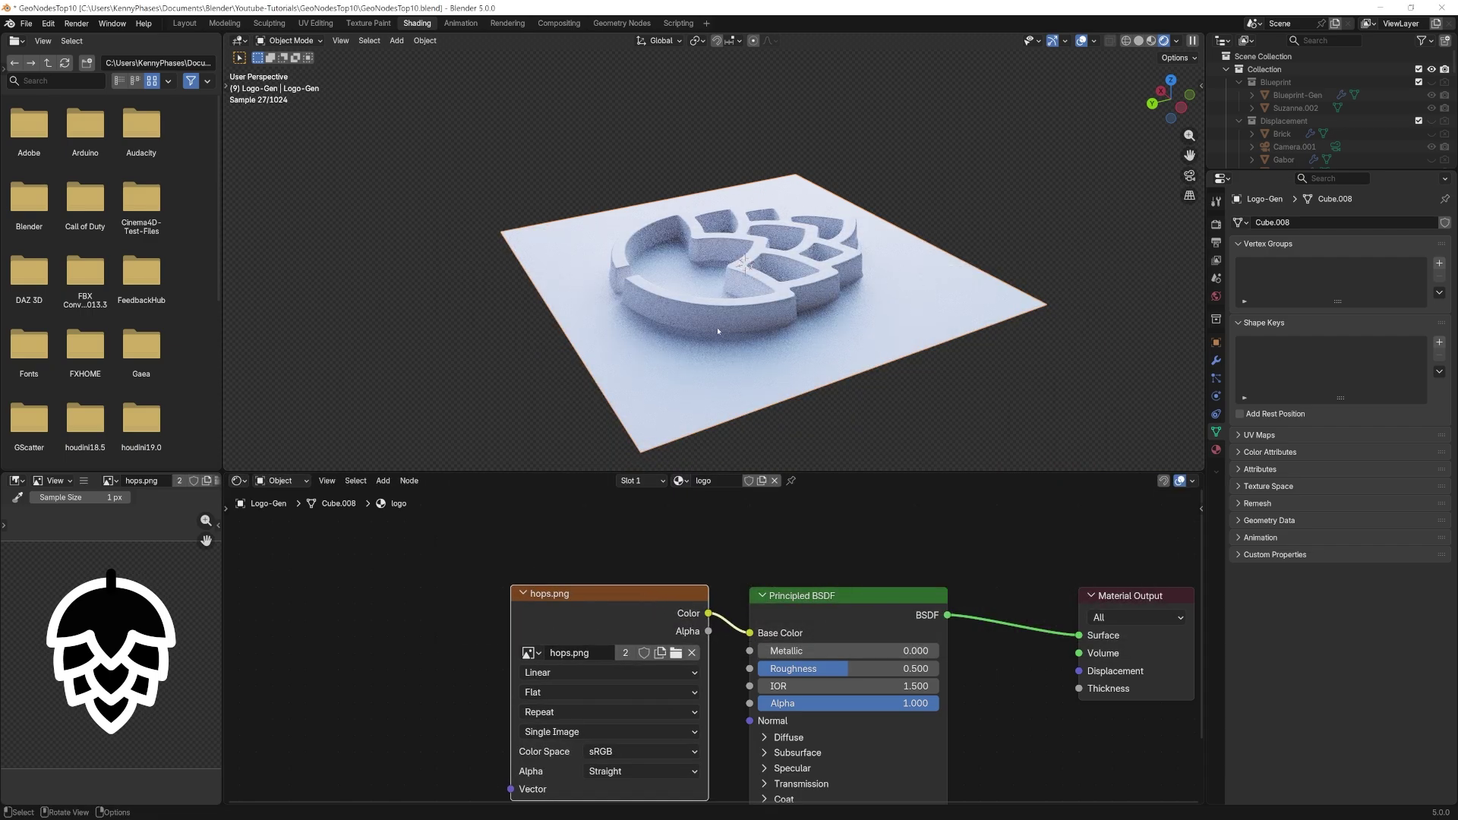
Step: Add a Texture Coordinate node to the logo material and connect it to the hops.png image texture's Vector input
click(319, 789)
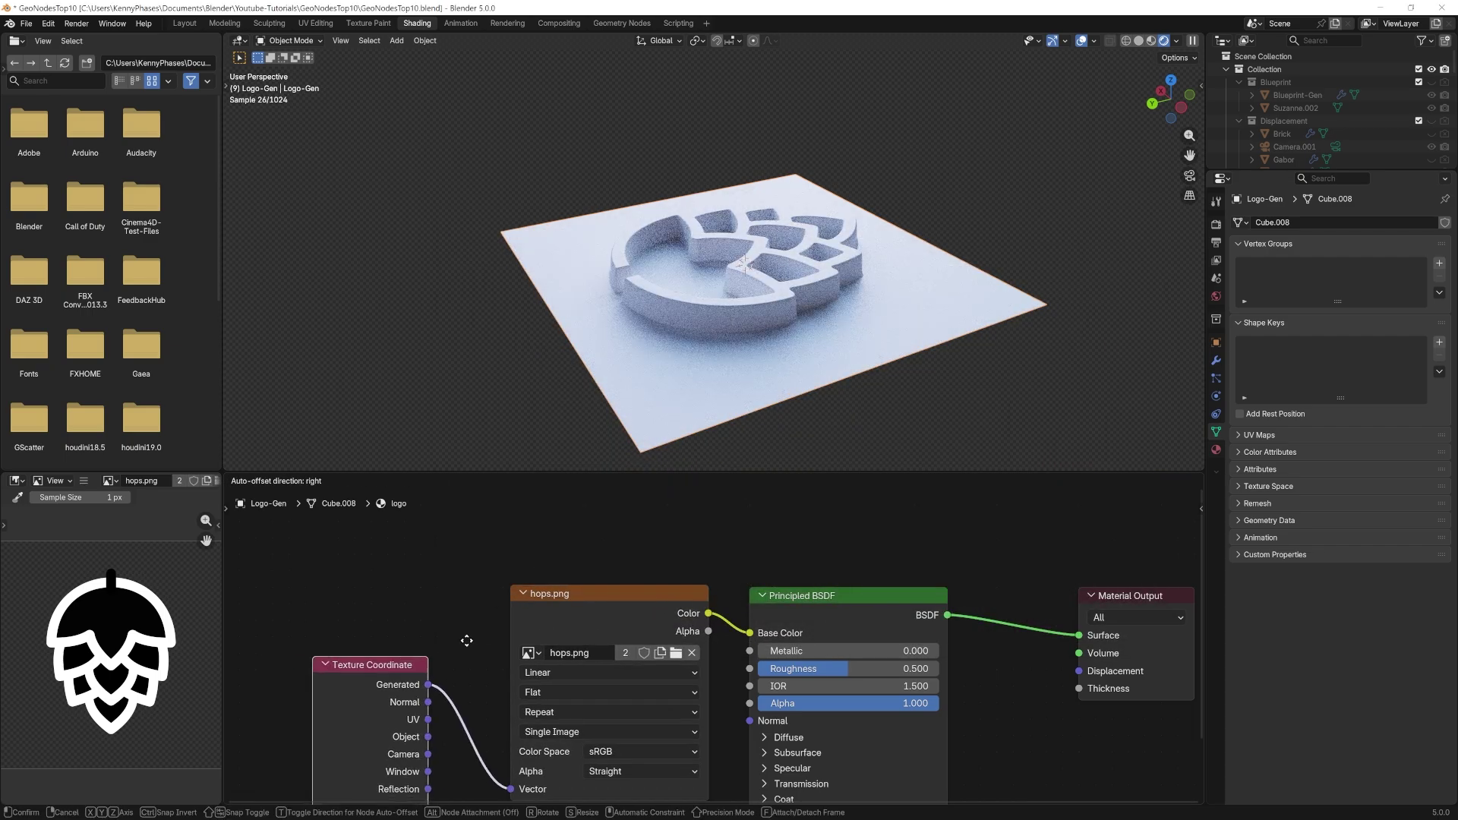
middle_drag(836, 330, 655, 312)
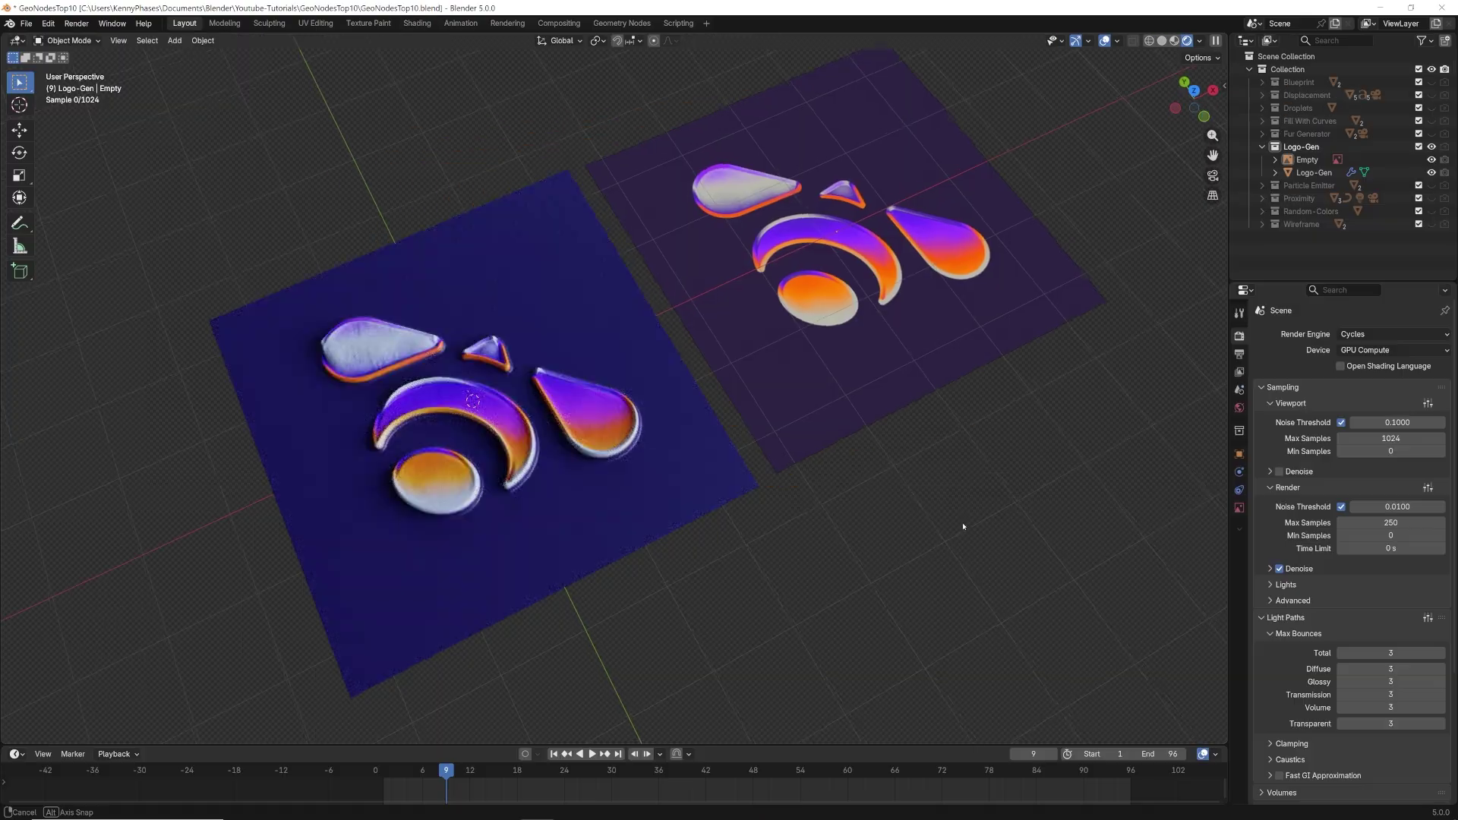
Step: Examine the textured logo relief examples and the wireframe blueprint examples of the monkey and the car from several angles
mouse_move(949, 486)
middle_down()
mouse_move(962, 504)
mouse_move(963, 492)
middle_up()
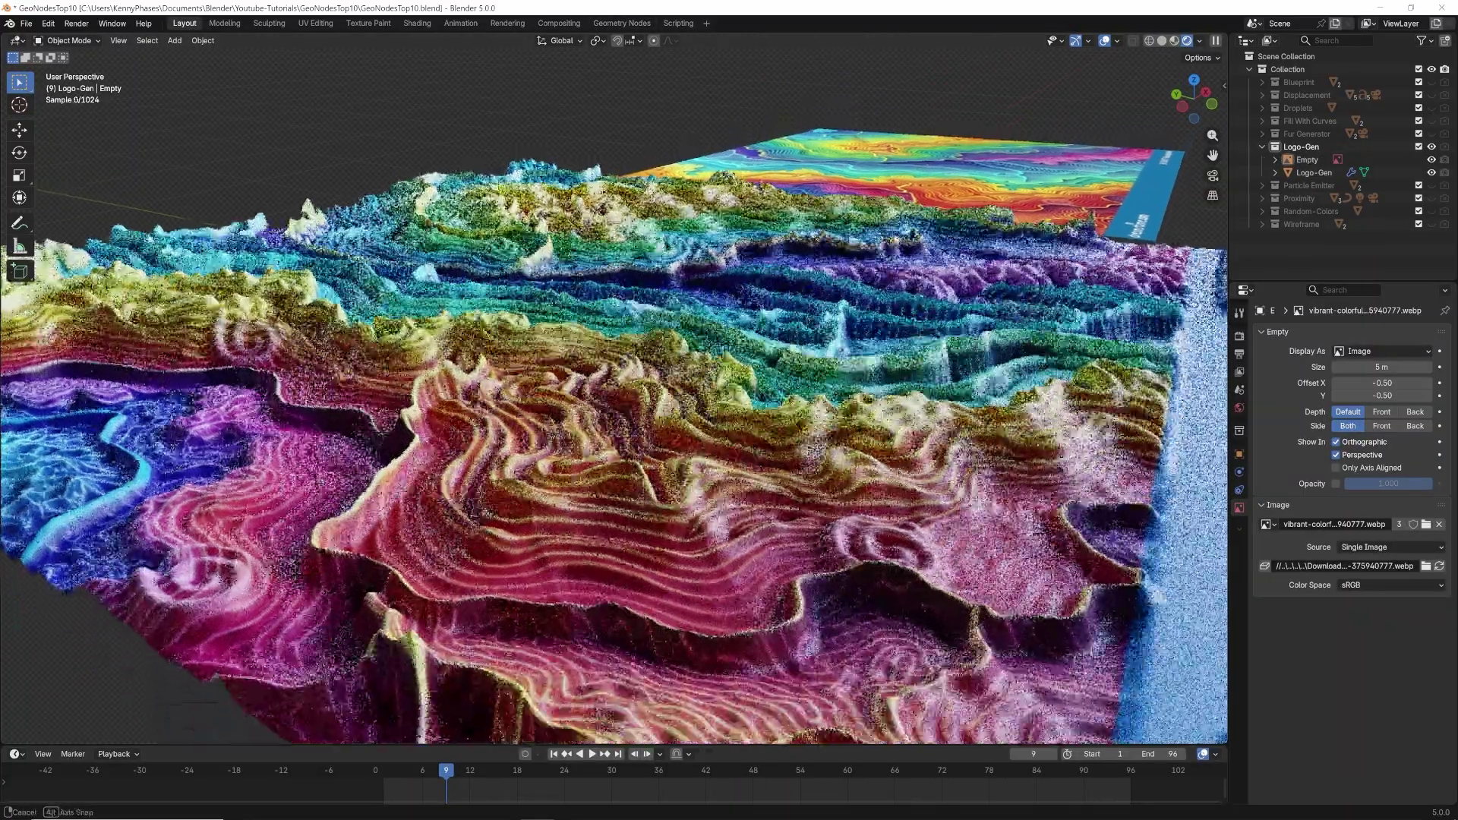
middle_drag(838, 352, 838, 344)
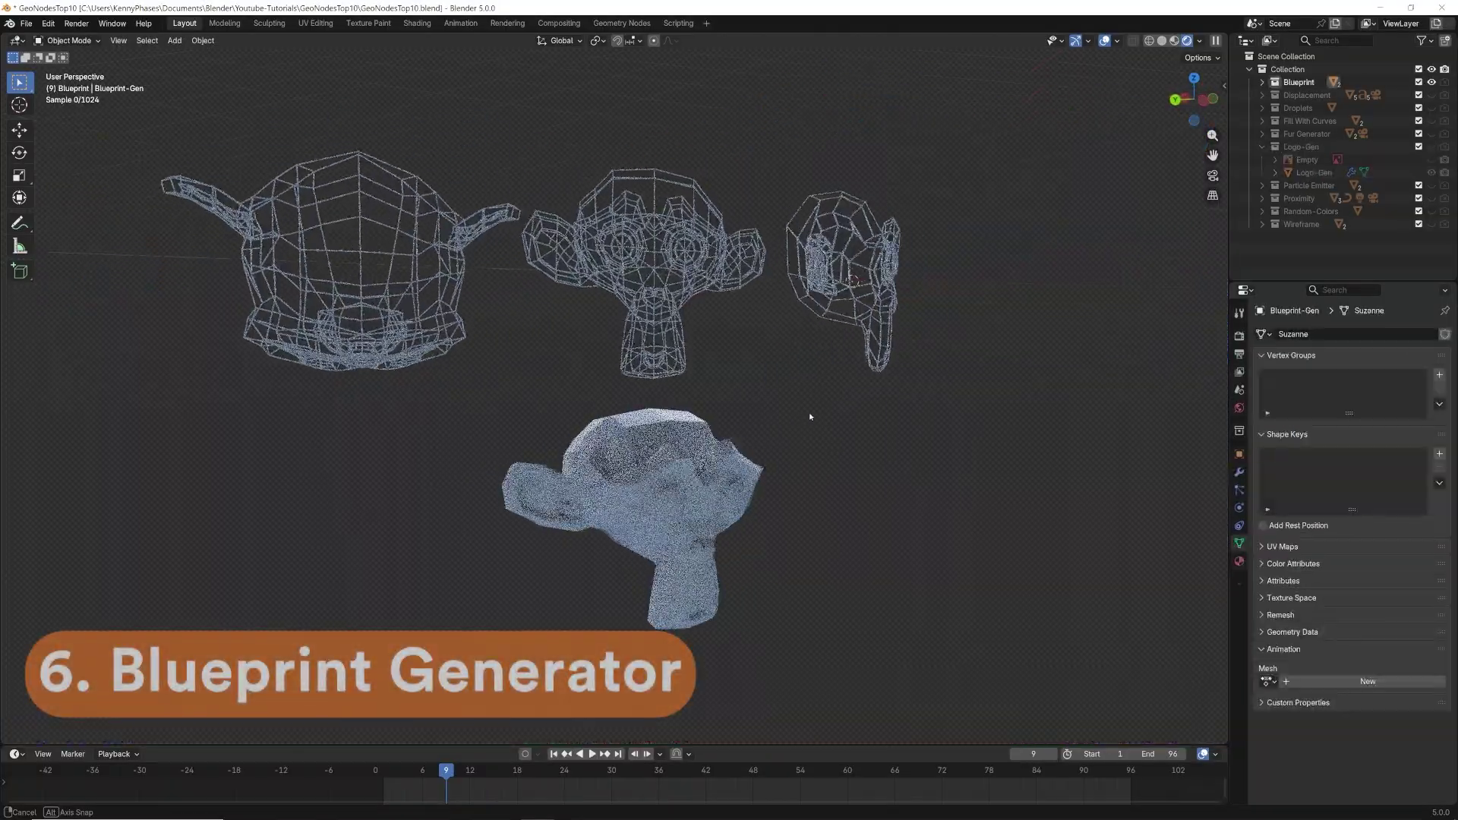
middle_drag(810, 416, 737, 422)
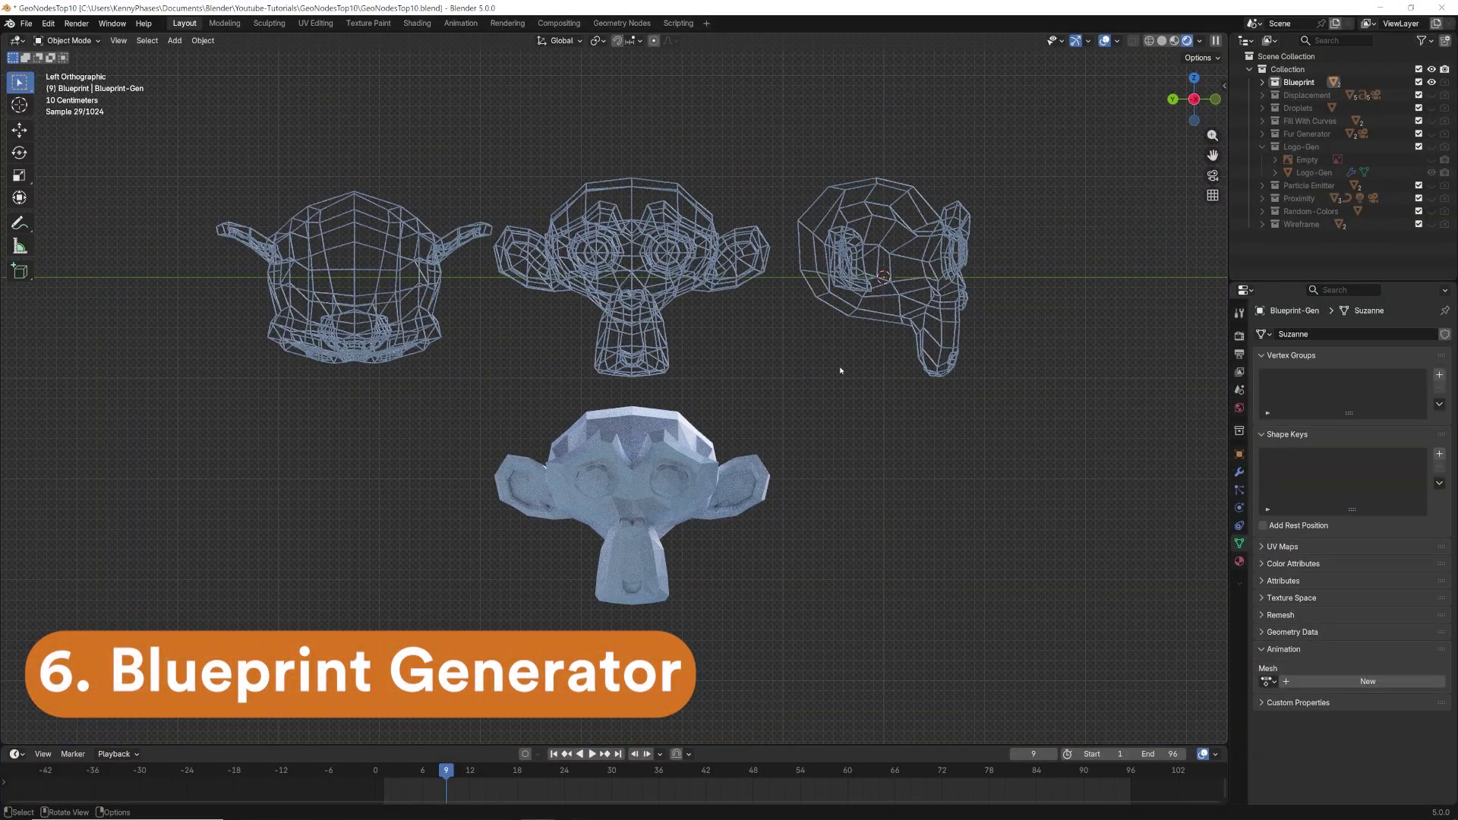
scroll(849, 372, up, 1)
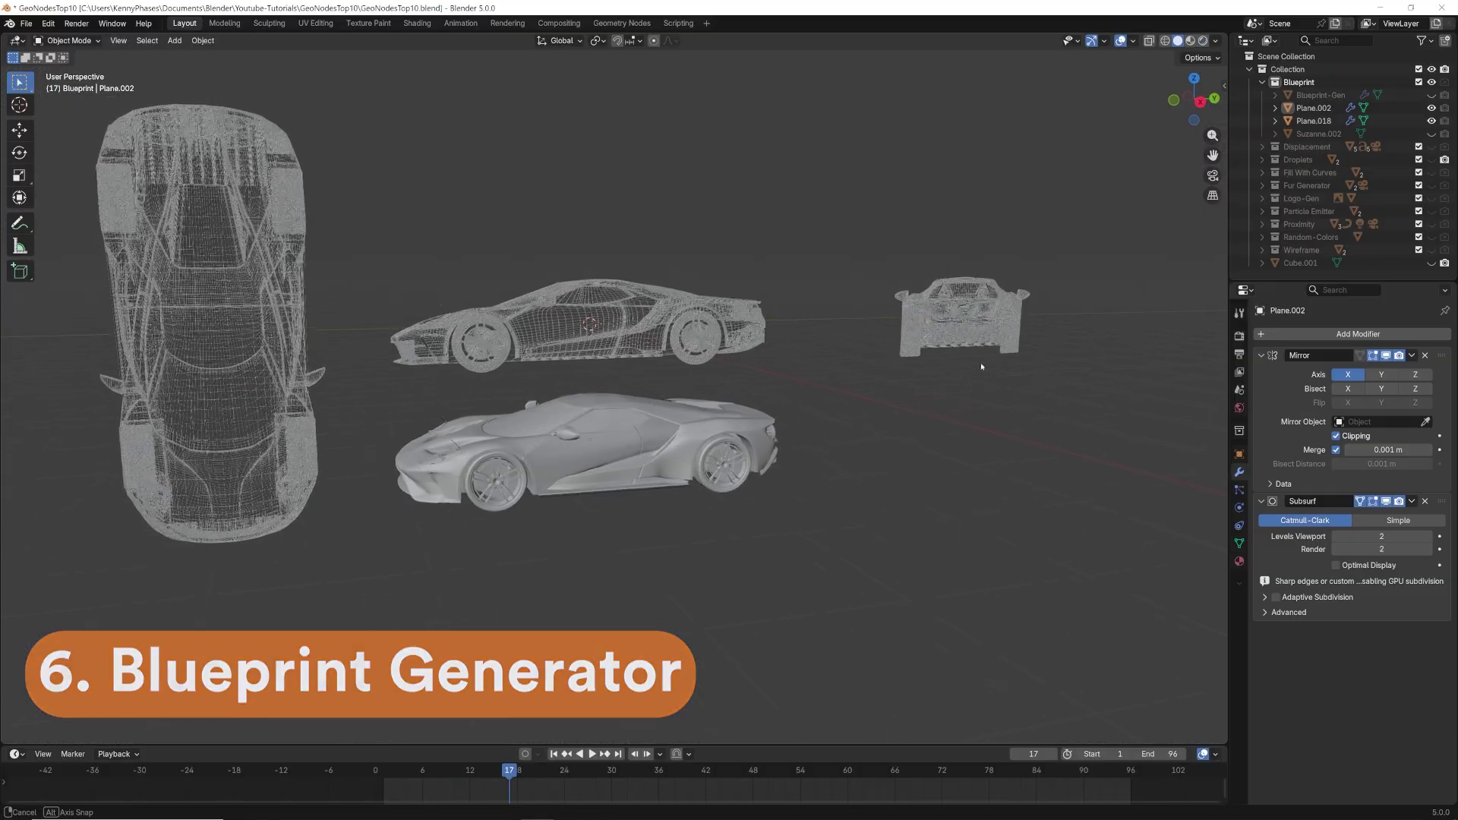
middle_drag(977, 358, 590, 415)
scroll(798, 416, down, 1)
mouse_move(1184, 441)
shift+middle_down()
mouse_move(537, 430)
mouse_move(1174, 430)
shift+middle_up()
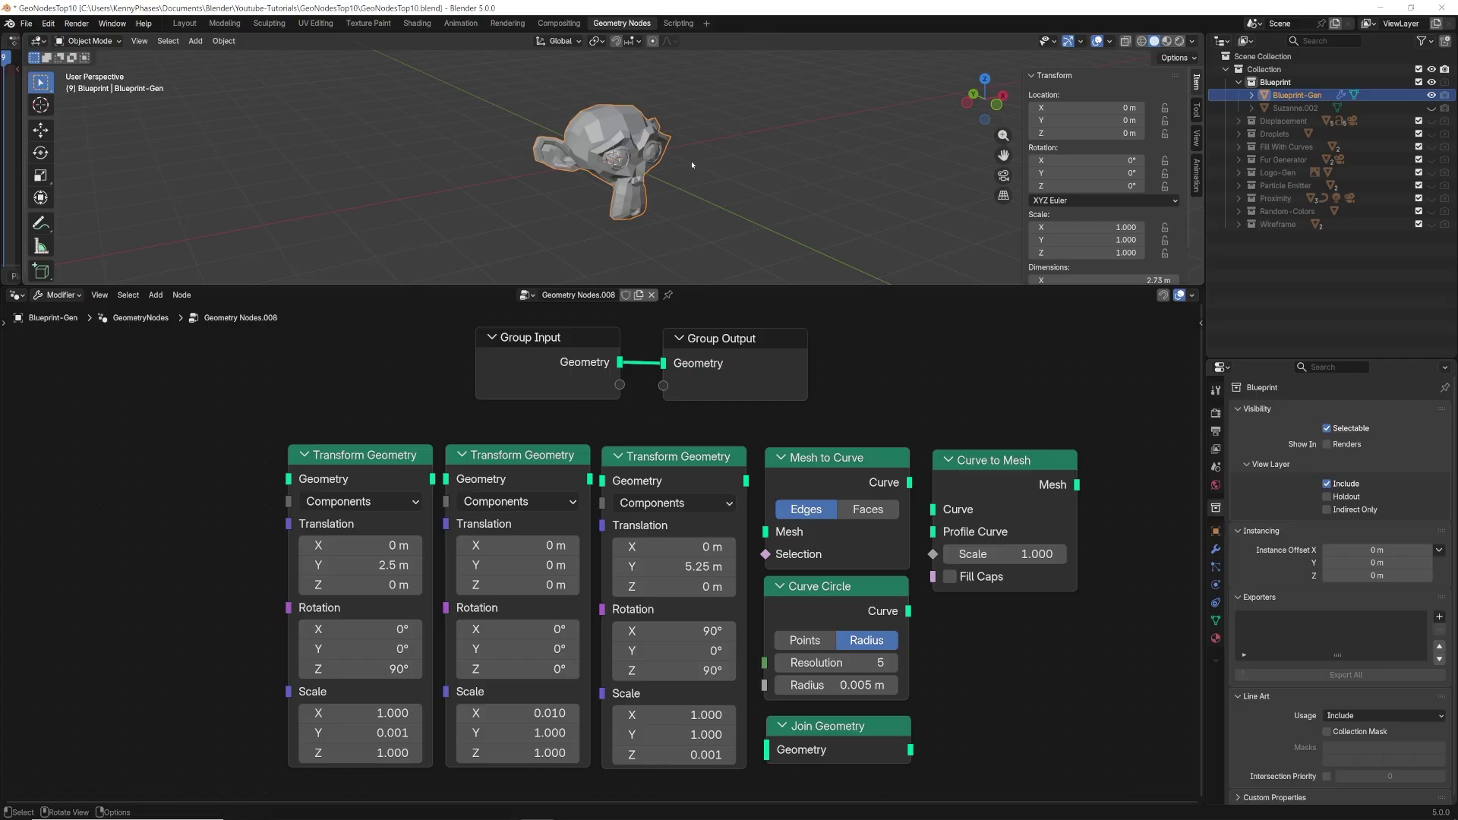
Step: Make room between Group Input and Group Output and insert the Mesh to Curve node into their Geometry link
scroll(692, 165, up, 3)
mouse_move(705, 164)
middle_down()
mouse_move(646, 158)
mouse_move(709, 162)
middle_up()
scroll(717, 164, down, 1)
drag(575, 364, 431, 366)
drag(851, 481, 594, 355)
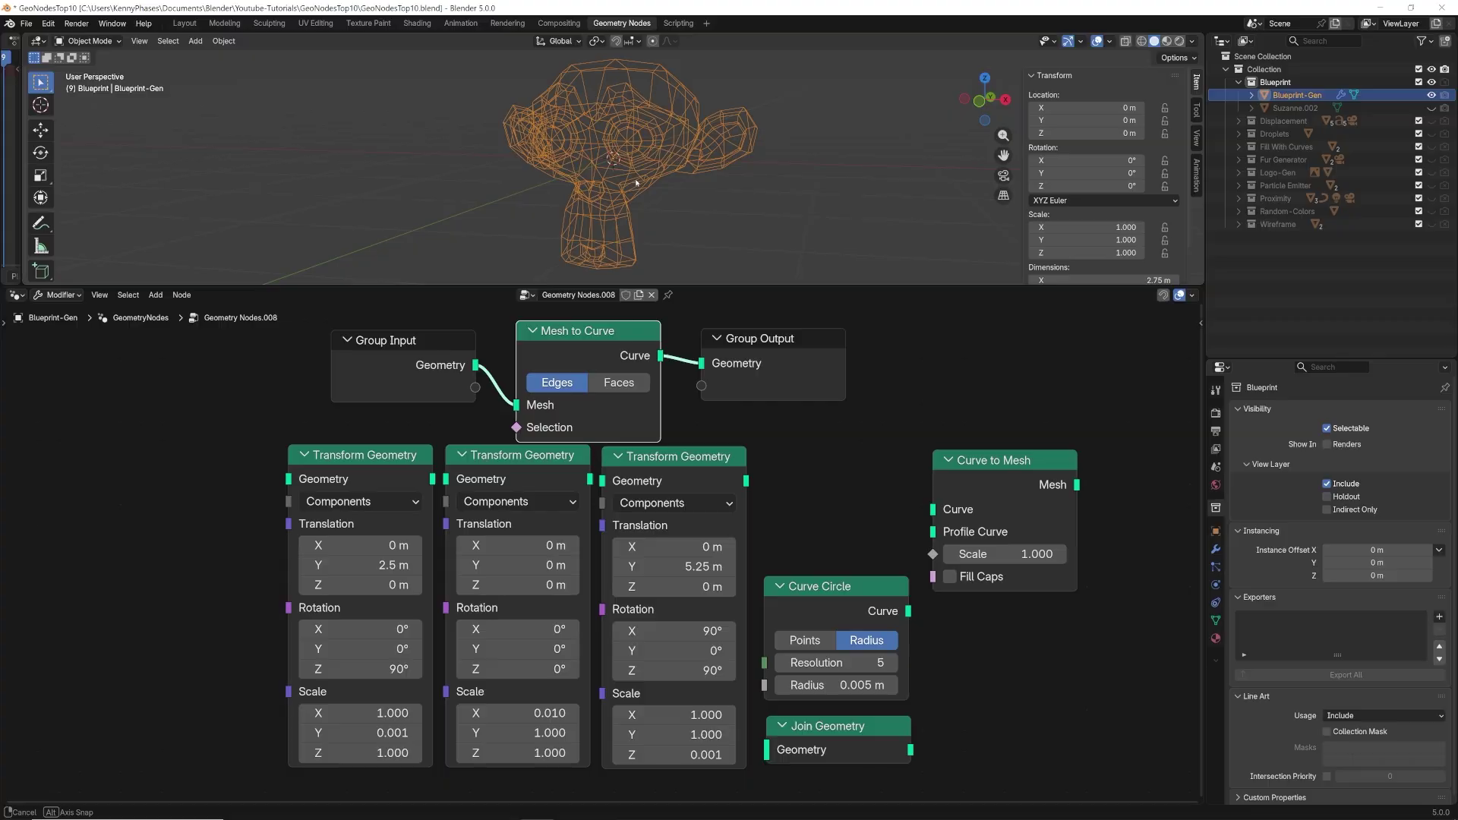
Step: Insert the Curve to Mesh node between Mesh to Curve and Group Output
middle_drag(711, 179, 722, 189)
scroll(722, 190, down, 1)
drag(995, 461, 745, 327)
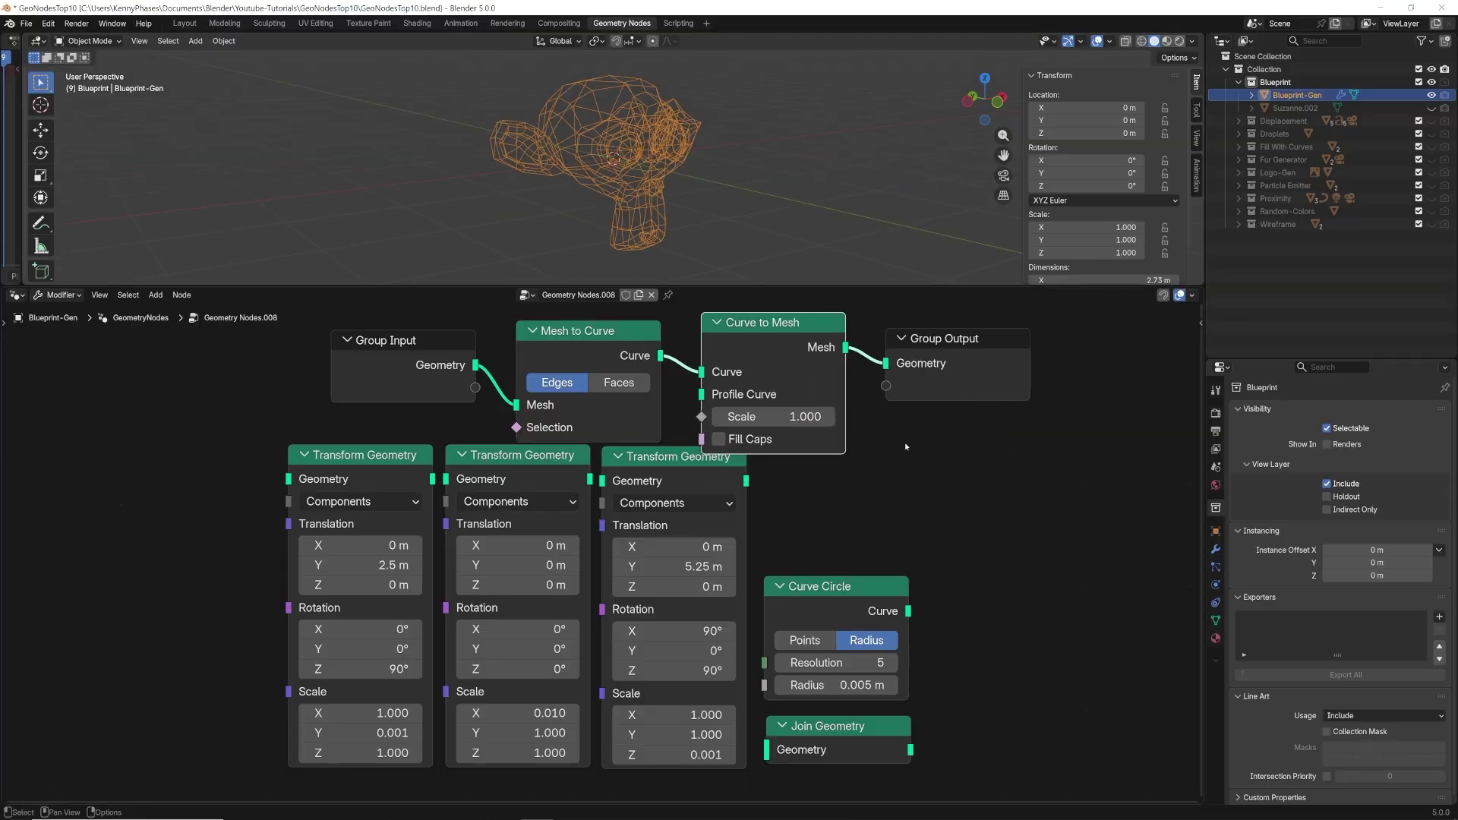
Step: Place the Curve Circle node above the main node chain and connect its Curve to Curve to Mesh's Profile Curve
middle_drag(949, 462, 972, 539)
drag(1031, 356, 456, 482)
key(g)
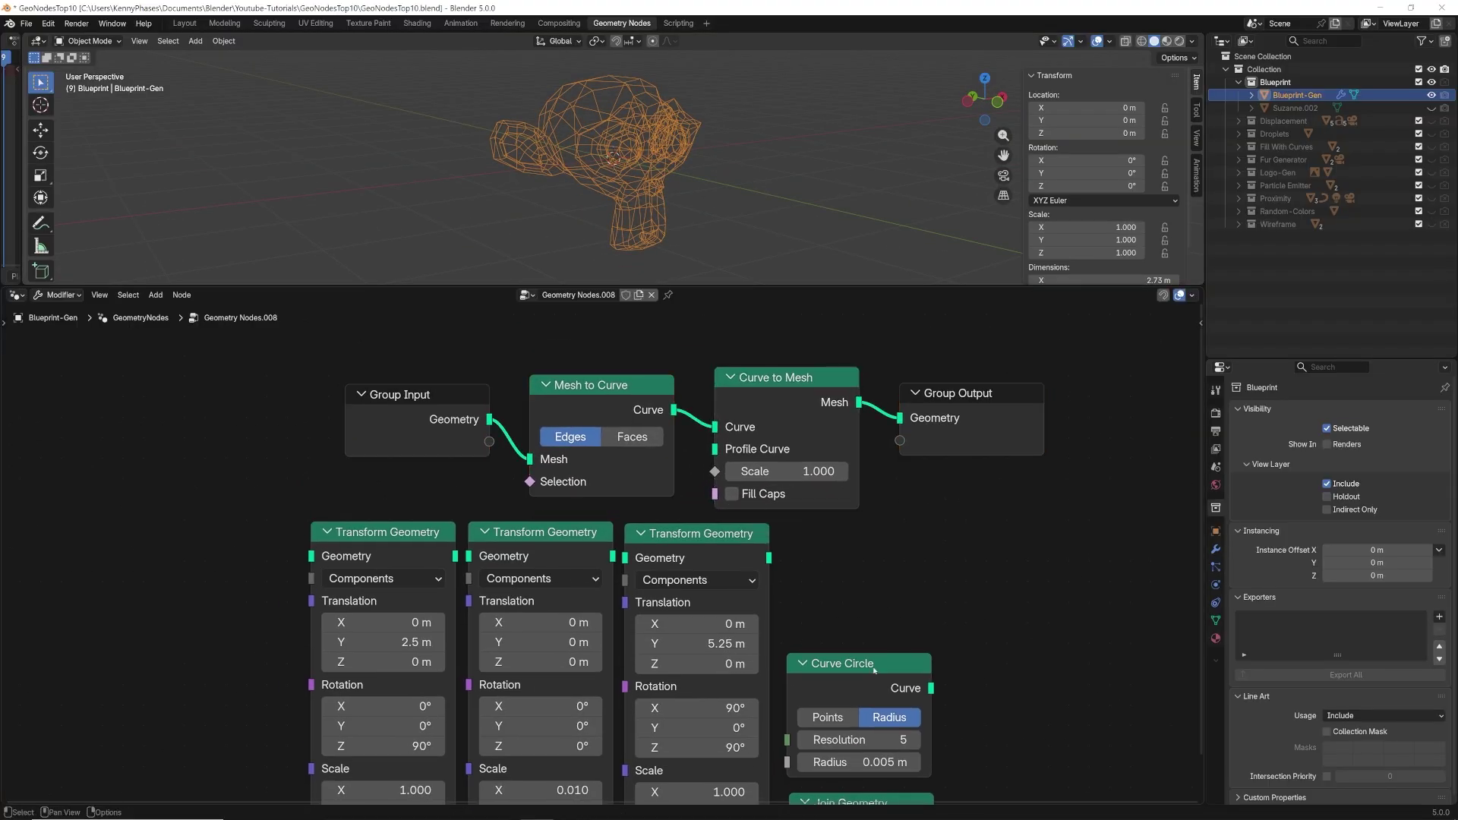
drag(874, 670, 623, 336)
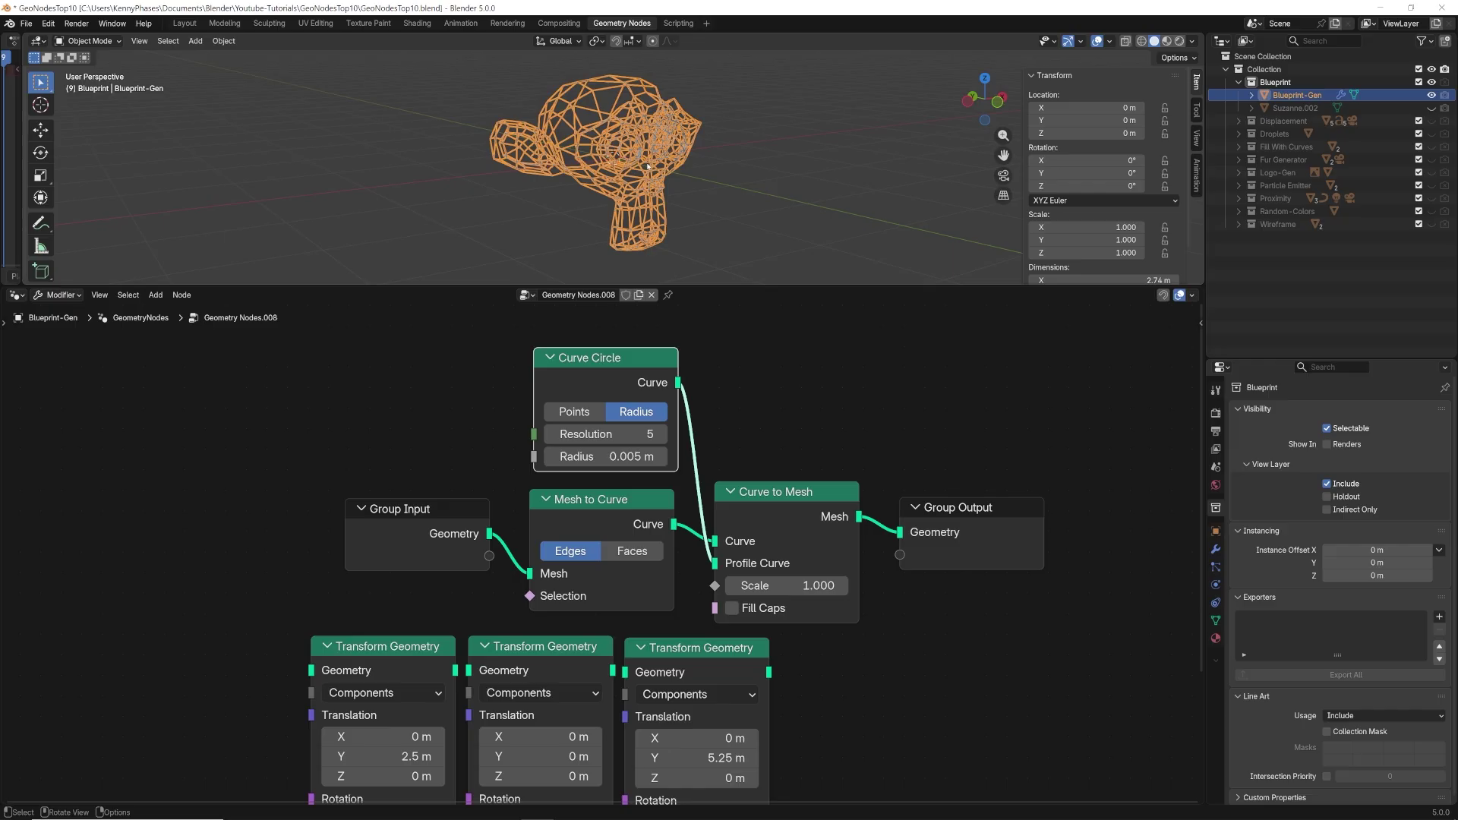
scroll(648, 166, up, 3)
click(807, 185)
middle_drag(760, 181, 730, 352)
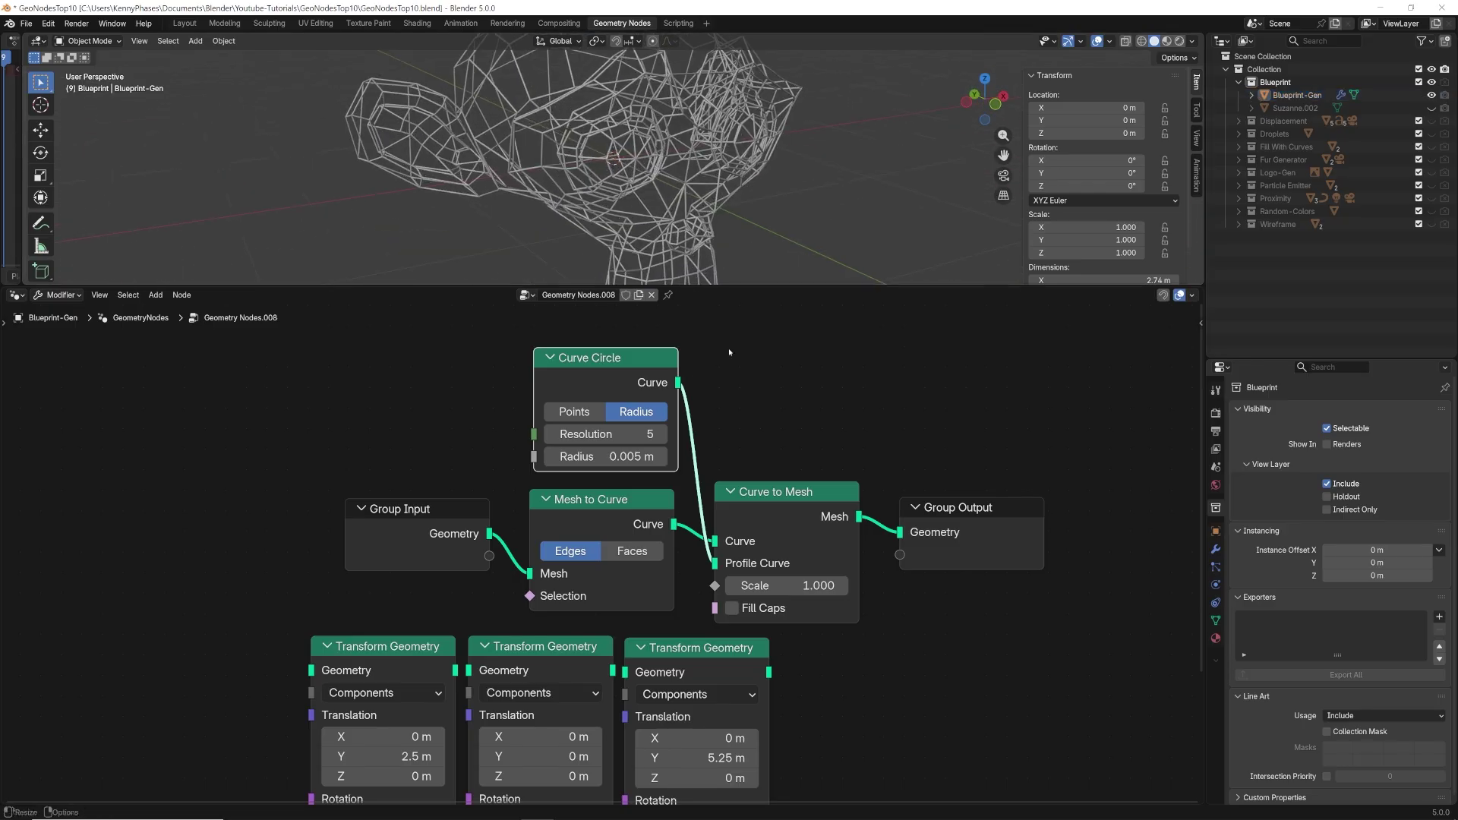
drag(607, 456, 577, 456)
Step: Spread the nodes apart to open a wide gap between Mesh to Curve and Curve to Mesh, keeping Curve Circle expanded
drag(345, 379, 447, 507)
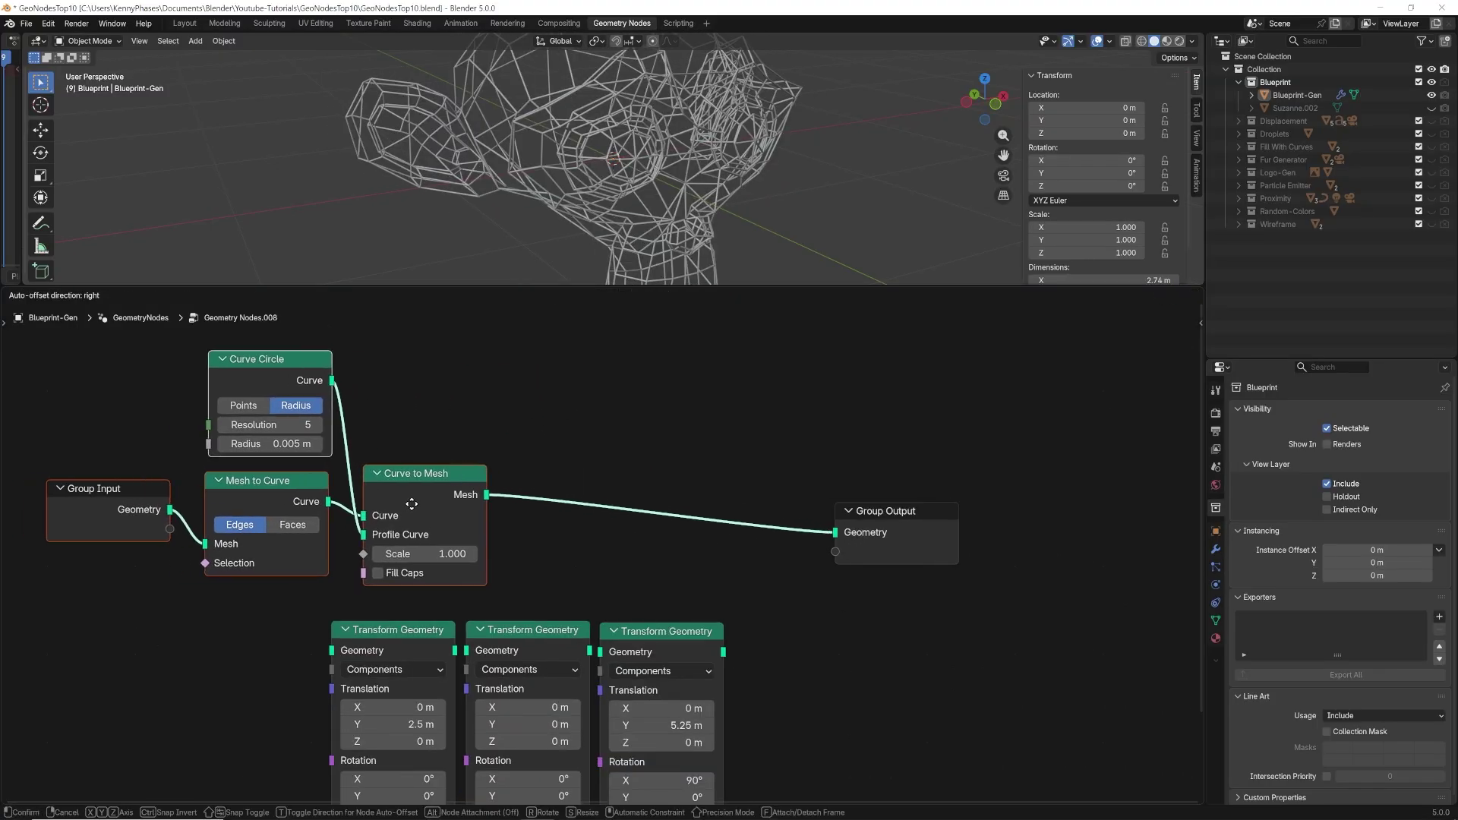
click(670, 490)
click(257, 363)
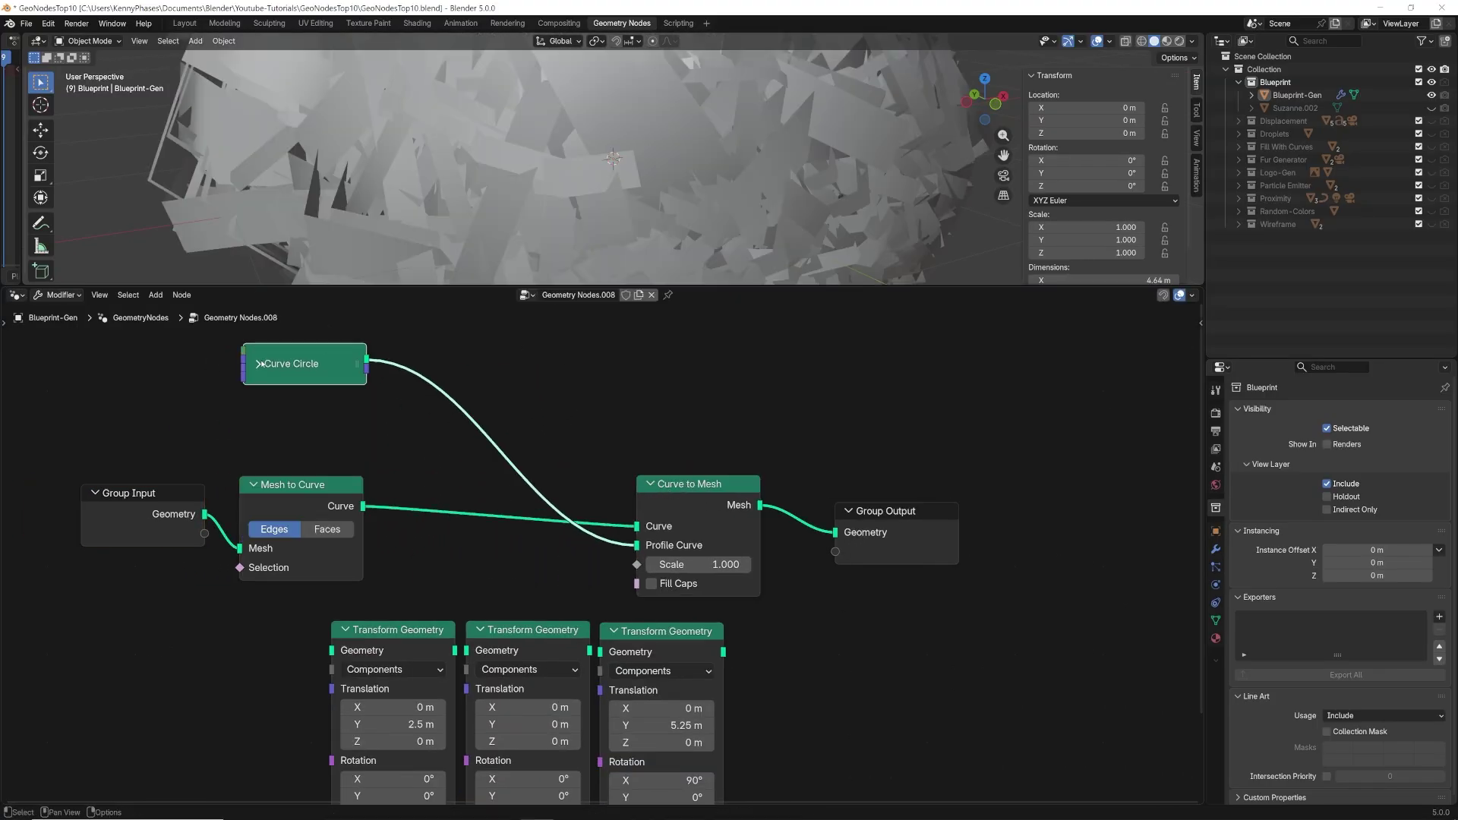
key(ctrl+z)
key(ctrl+z)
drag(316, 363, 547, 388)
drag(790, 395, 539, 571)
key(g)
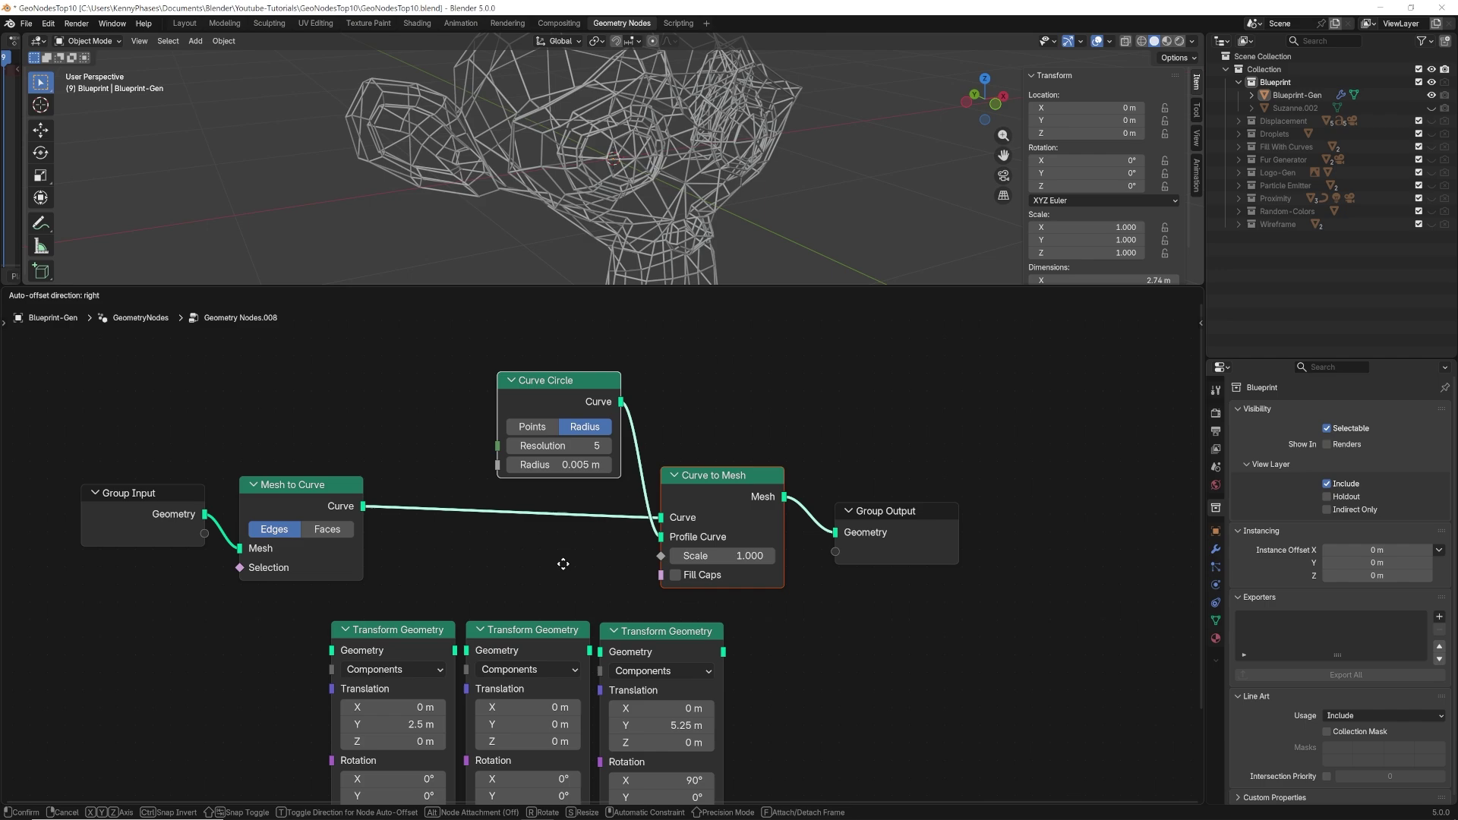
click(563, 563)
drag(1135, 367, 562, 549)
key(g)
click(728, 561)
Step: Insert the Transform Geometry node with the 2.5 m Y translation after Mesh to Curve and test its Z rotation and Y scale
drag(389, 630, 491, 388)
scroll(501, 152, down, 5)
middle_drag(471, 148, 686, 142)
click(569, 149)
scroll(685, 142, up, 4)
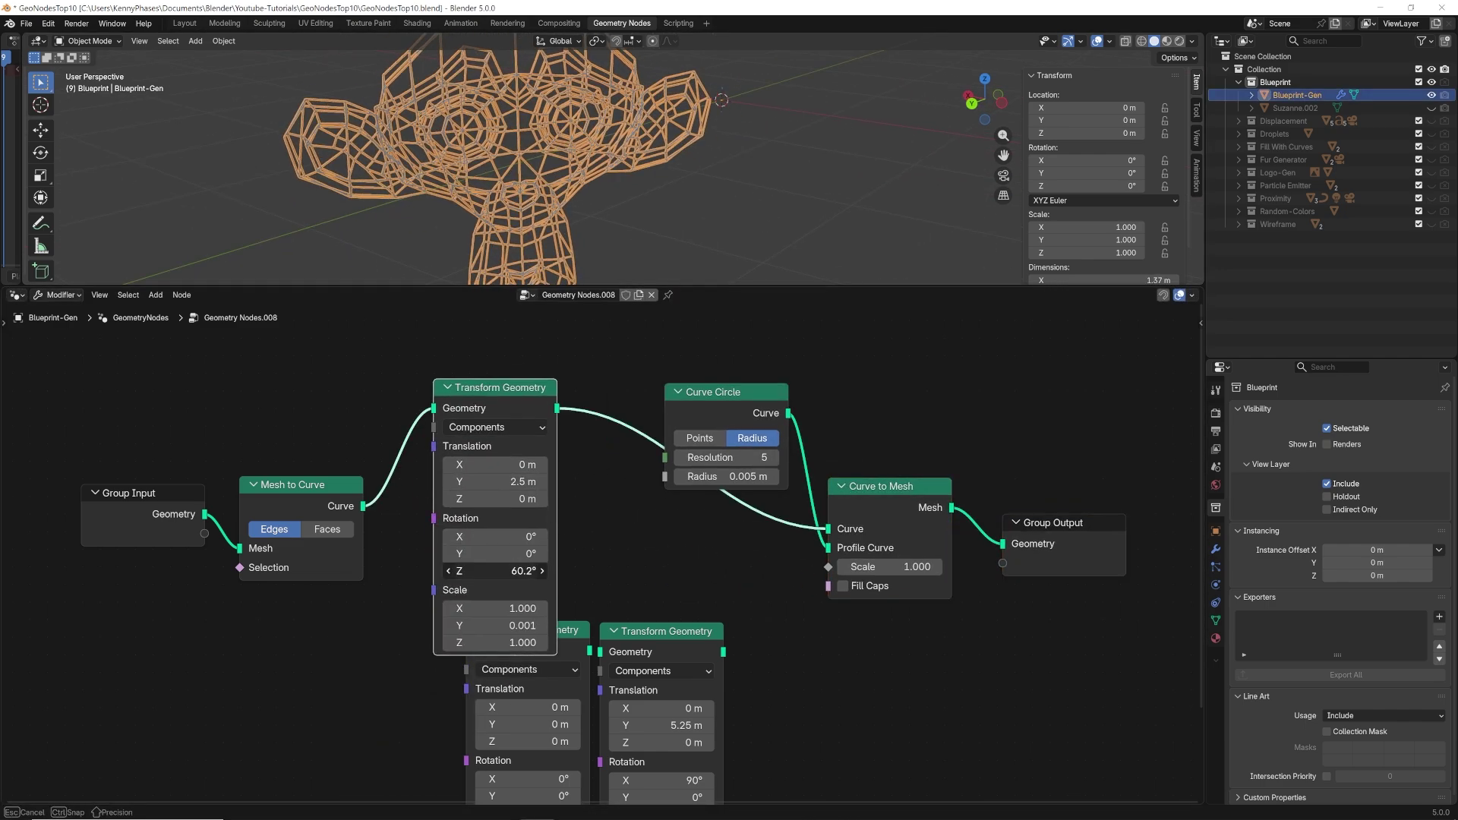
drag(515, 626, 485, 626)
shift+middle_drag(596, 219, 678, 207)
scroll(678, 213, down, 1)
Step: Enlarge the 3D viewport area and insert Join Geometry between the Transform Geometry node and Curve to Mesh
drag(677, 287, 677, 377)
drag(517, 434, 524, 417)
drag(532, 655, 510, 655)
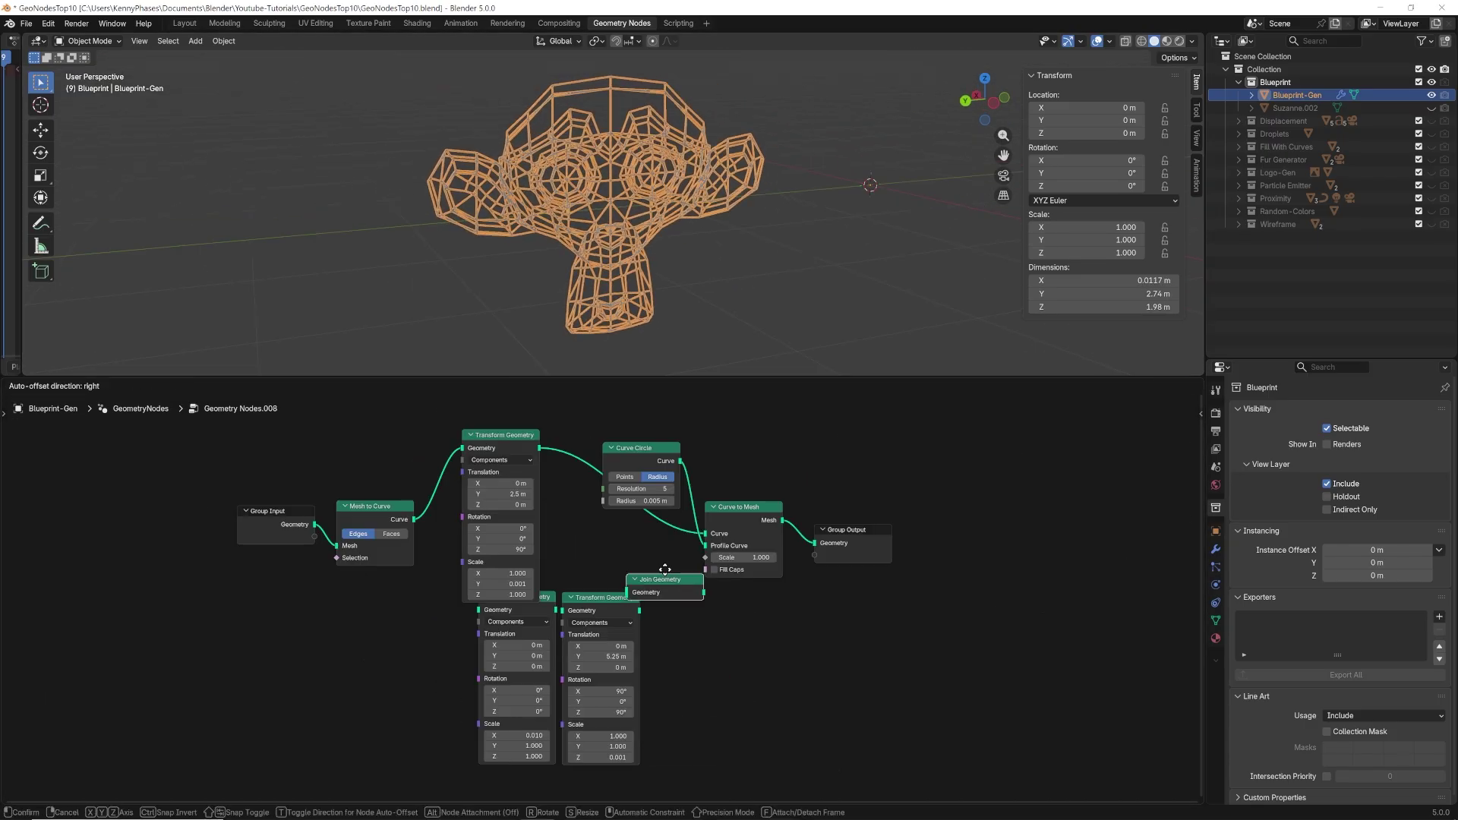
drag(893, 452, 643, 563)
click(698, 590)
drag(642, 536, 752, 556)
Step: Connect the Transform Geometry node with the 0.010 X scale between Mesh to Curve and Join Geometry
scroll(853, 270, down, 2)
middle_drag(853, 270, 771, 275)
shift+middle_drag(771, 275, 582, 277)
drag(612, 599, 617, 702)
scroll(639, 710, down, 3)
middle_drag(639, 710, 662, 529)
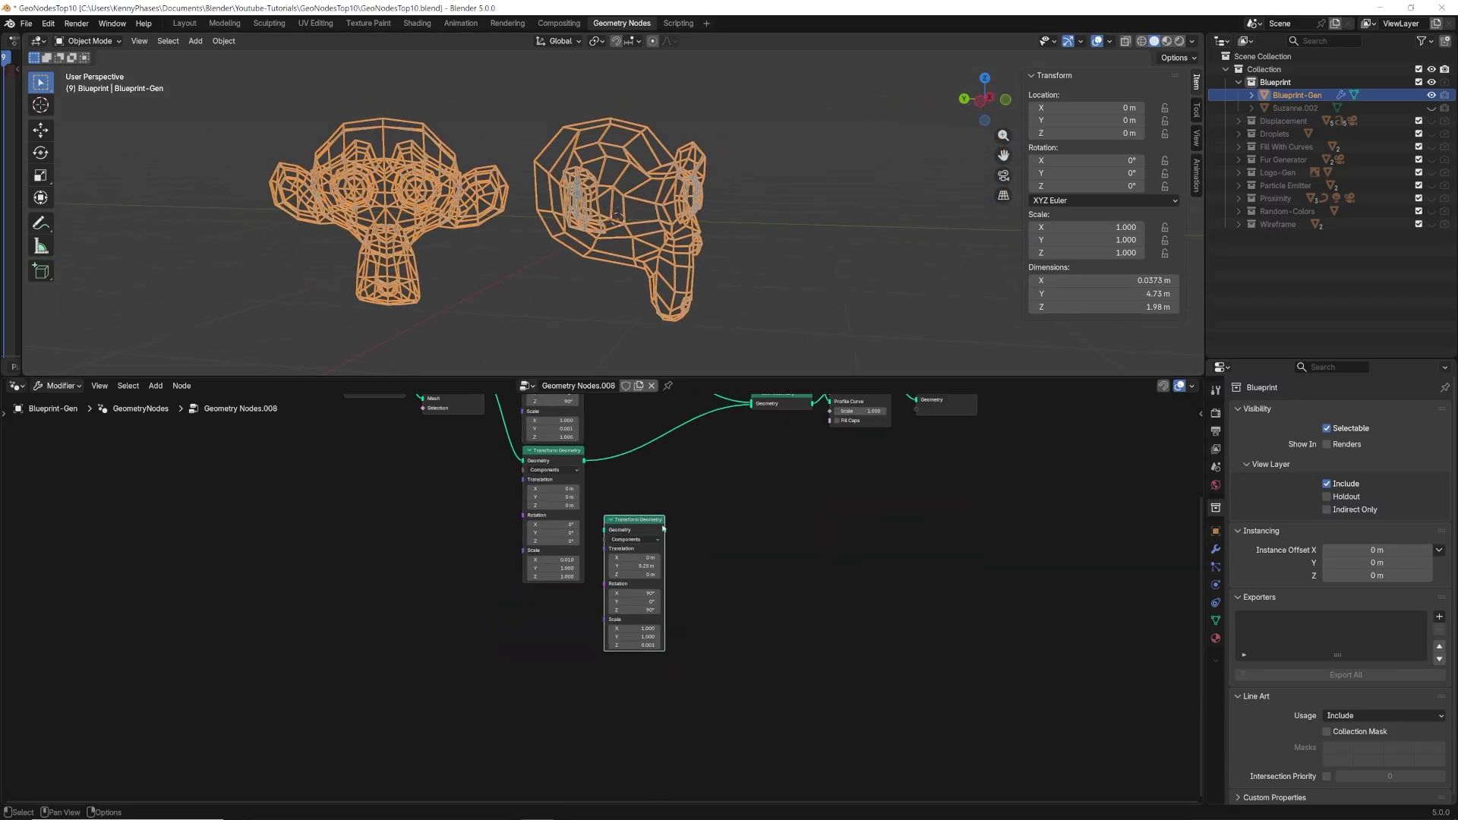
Step: Place the Transform Geometry node with the 5.25 m Y translation below the others and connect it between Mesh to Curve and Join Geometry
drag(655, 523, 576, 600)
middle_drag(499, 396, 509, 422)
drag(596, 631, 760, 430)
Step: Collapse the three Transform Geometry nodes and stack them closely between Mesh to Curve and Join Geometry
middle_drag(756, 481, 742, 569)
click(563, 434)
key(h)
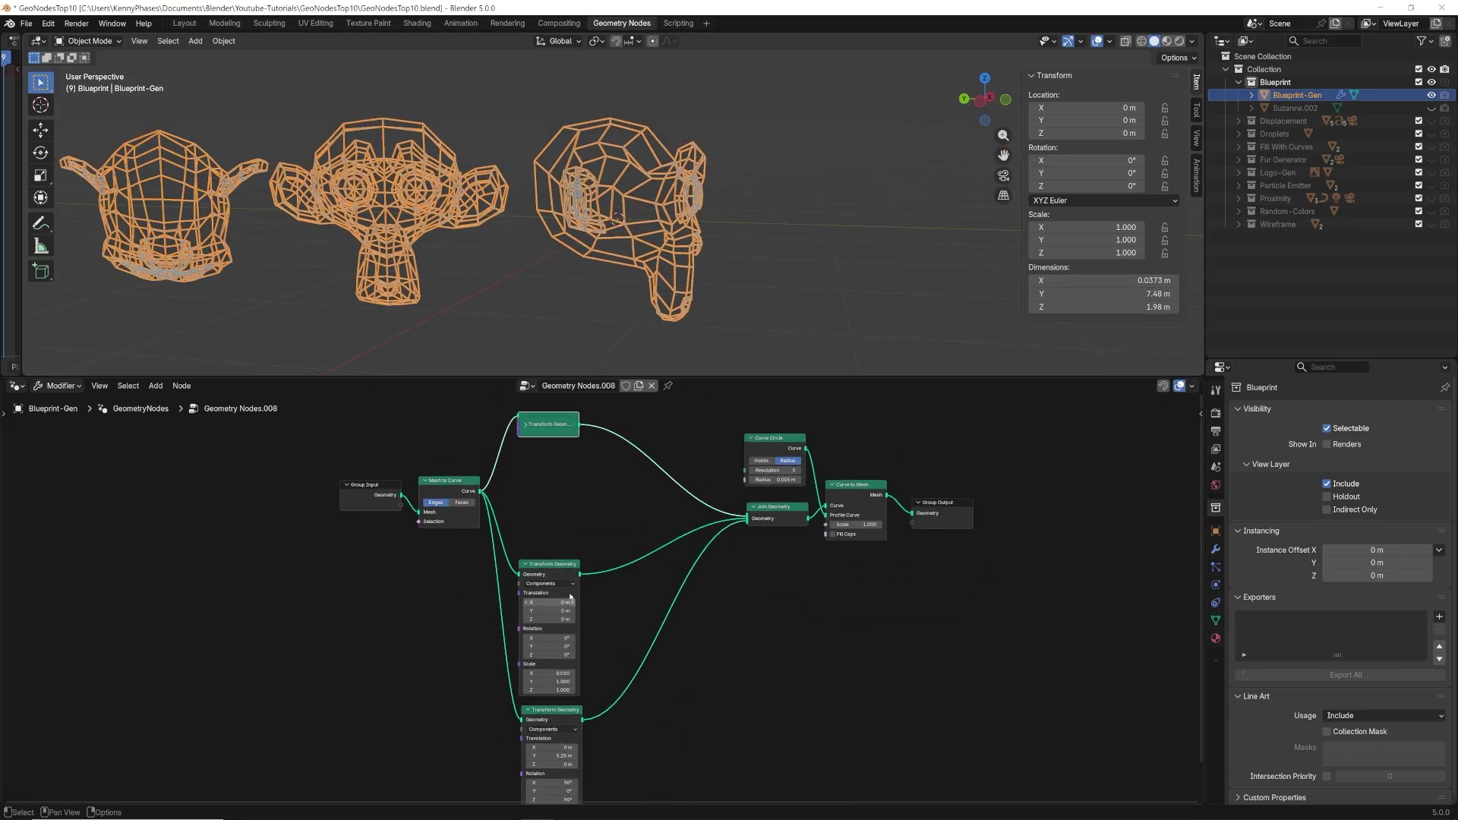
key(h)
key(h)
drag(559, 511, 568, 520)
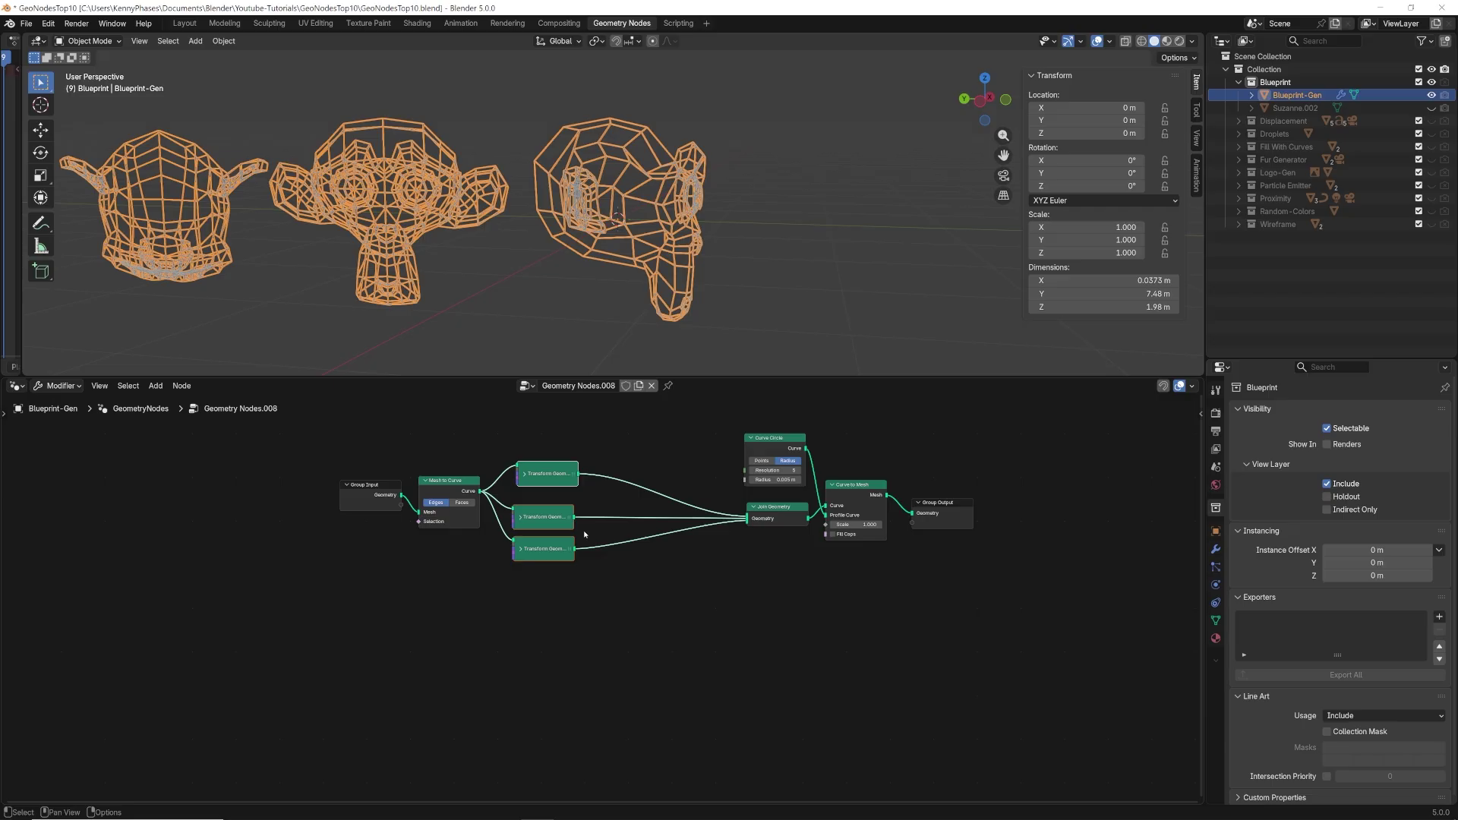
Step: Tidy the blueprint node layout by moving the nodes after the collapsed transforms closer to them
scroll(607, 534, up, 5)
middle_drag(608, 534, 565, 622)
drag(1127, 671, 766, 457)
drag(798, 593, 602, 602)
scroll(600, 601, up, 4)
drag(437, 508, 429, 514)
middle_drag(431, 515, 526, 540)
shift+middle_drag(483, 232, 688, 247)
middle_drag(688, 247, 733, 243)
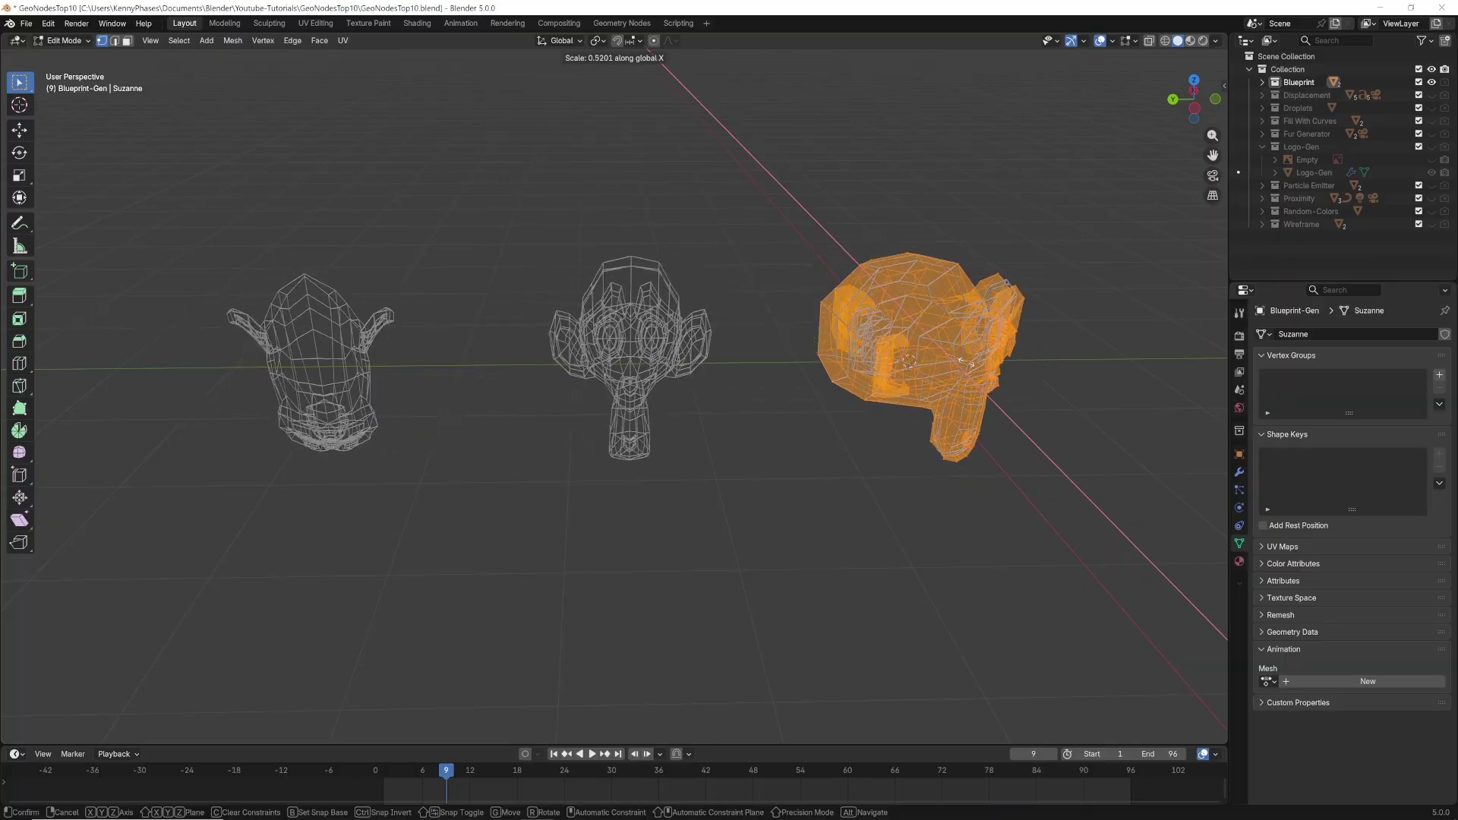
Step: Scale the Blueprint-Gen monkey mesh to about 0.52 along global X and view the car and headphone blueprint examples
click(966, 363)
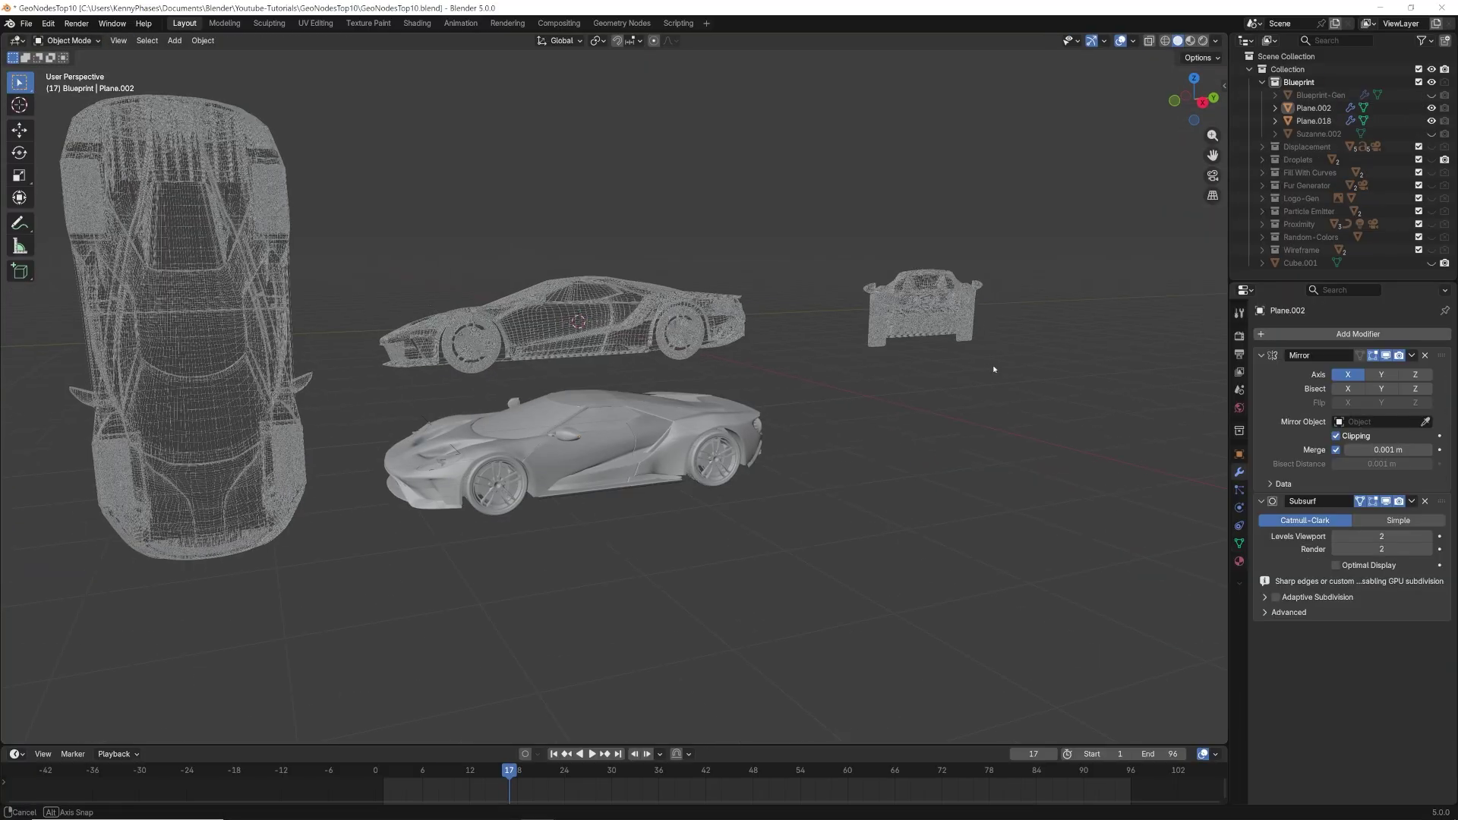
middle_drag(992, 364, 943, 366)
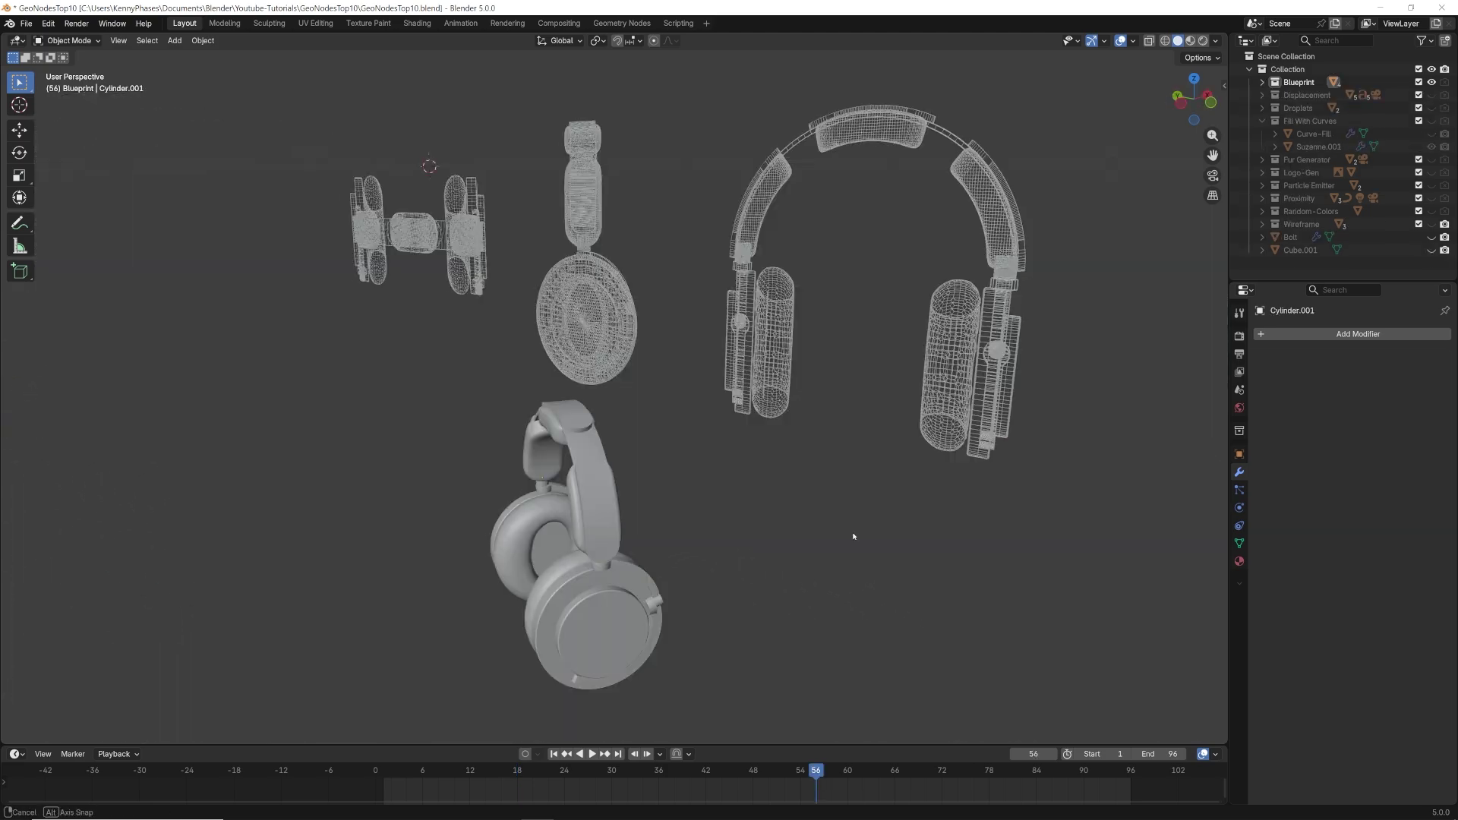
middle_drag(853, 531, 734, 534)
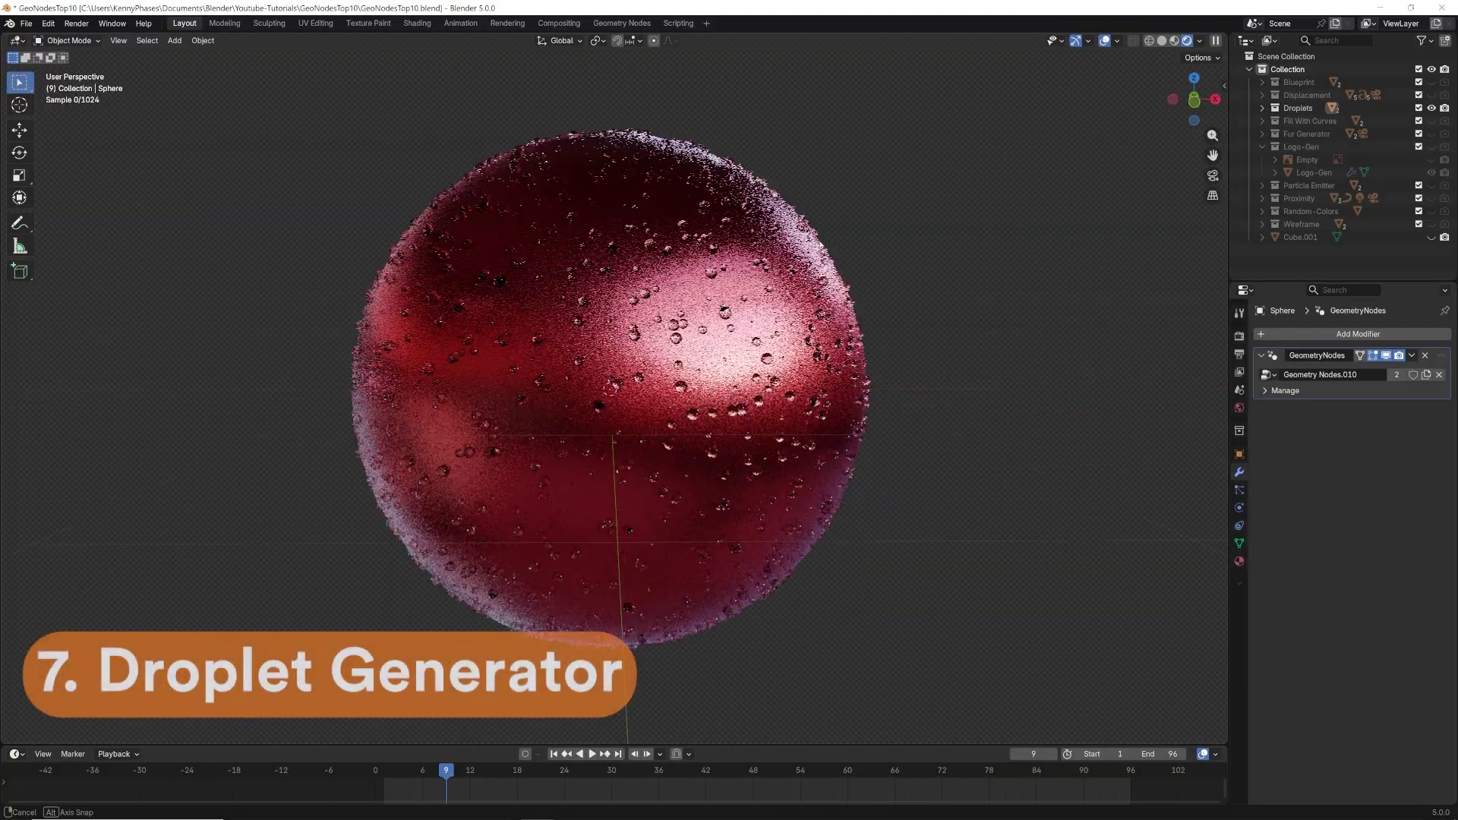
Step: Connect Group Input's Geometry to Distribute Points on Faces' Mesh and its Points output to the Group Output
middle_drag(835, 242, 988, 254)
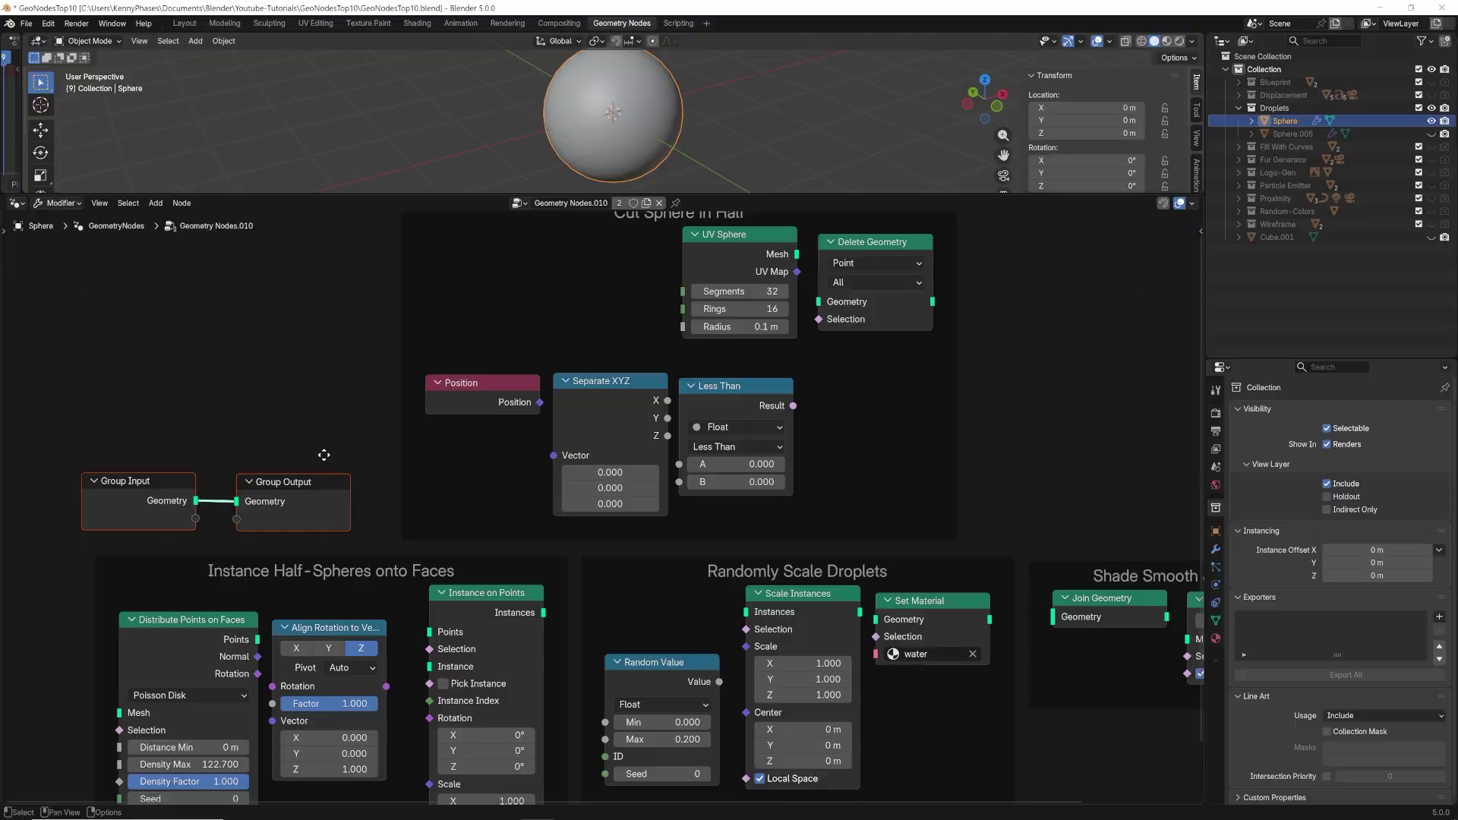
middle_drag(323, 455, 325, 460)
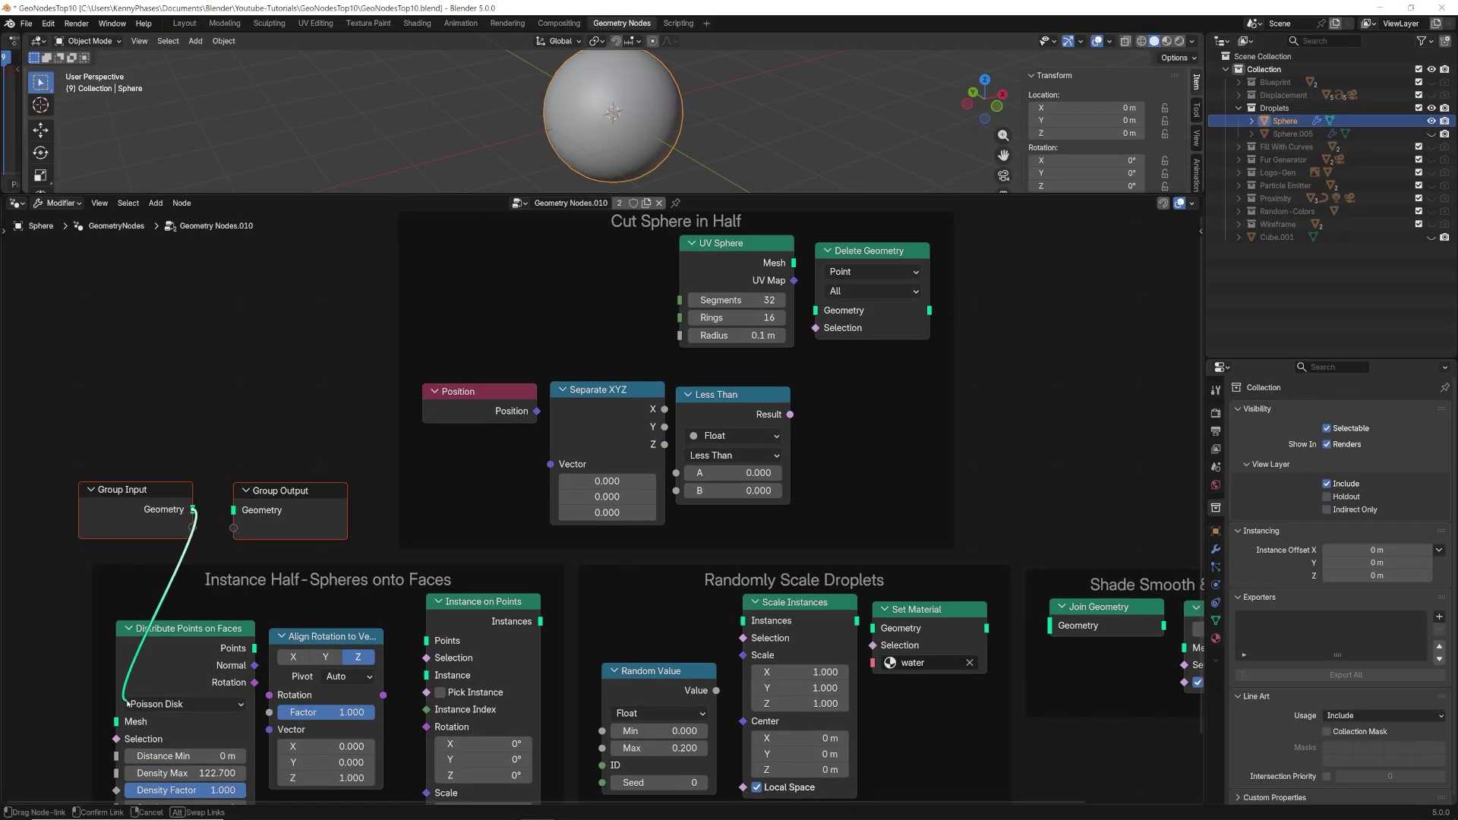
drag(167, 491, 91, 515)
middle_drag(97, 502, 233, 408)
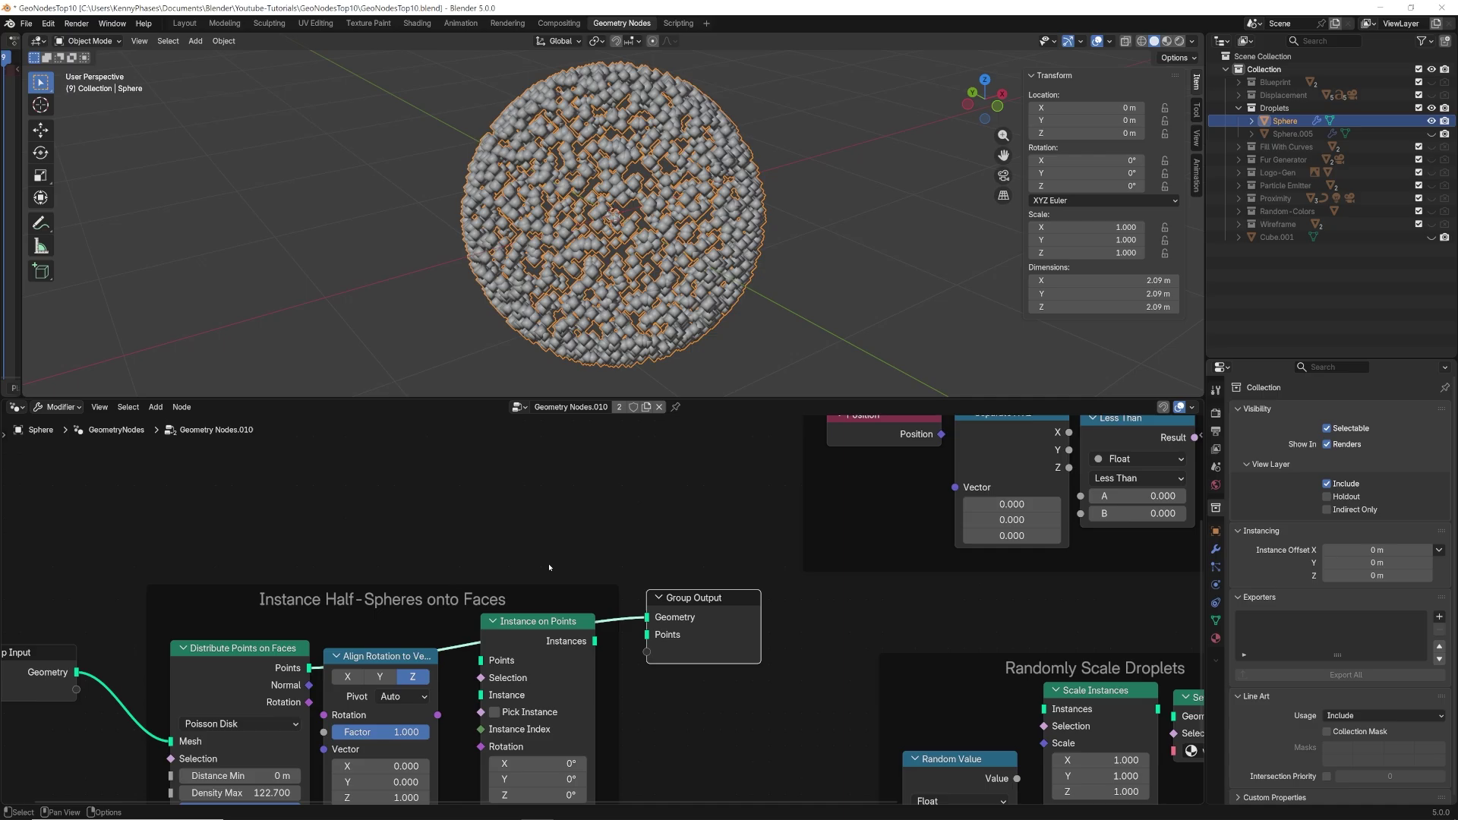
Step: Insert Instance on Points between Distribute Points on Faces and Group Output, and move the UV Sphere node beside Less Than
middle_drag(531, 623, 672, 538)
drag(625, 429, 661, 520)
scroll(597, 548, down, 4)
middle_drag(593, 548, 533, 631)
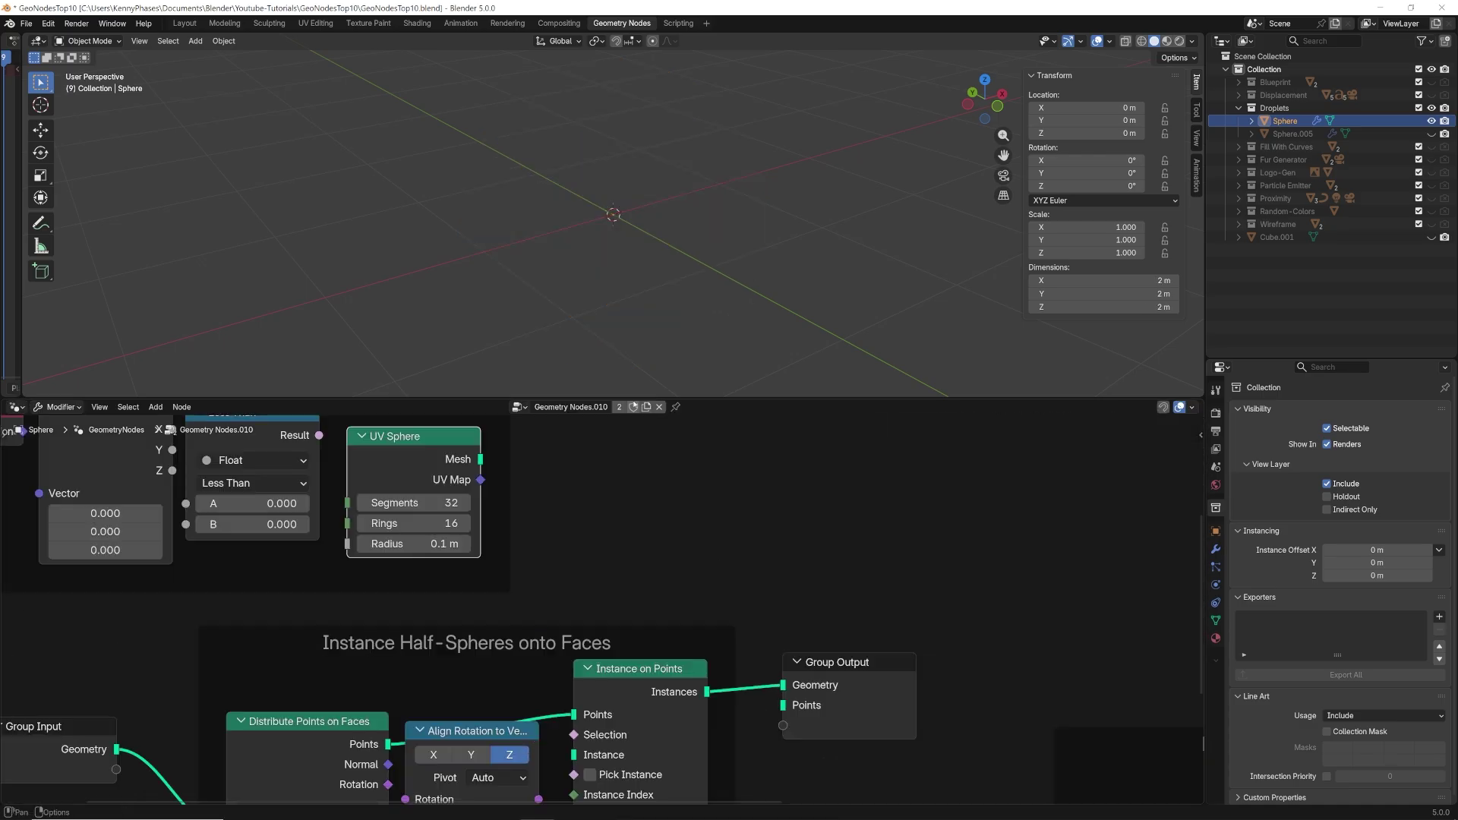
Step: Connect the UV Sphere's Mesh to Instance on Points' Instance input and set the sphere's Radius to 0.04 m
drag(633, 399, 631, 317)
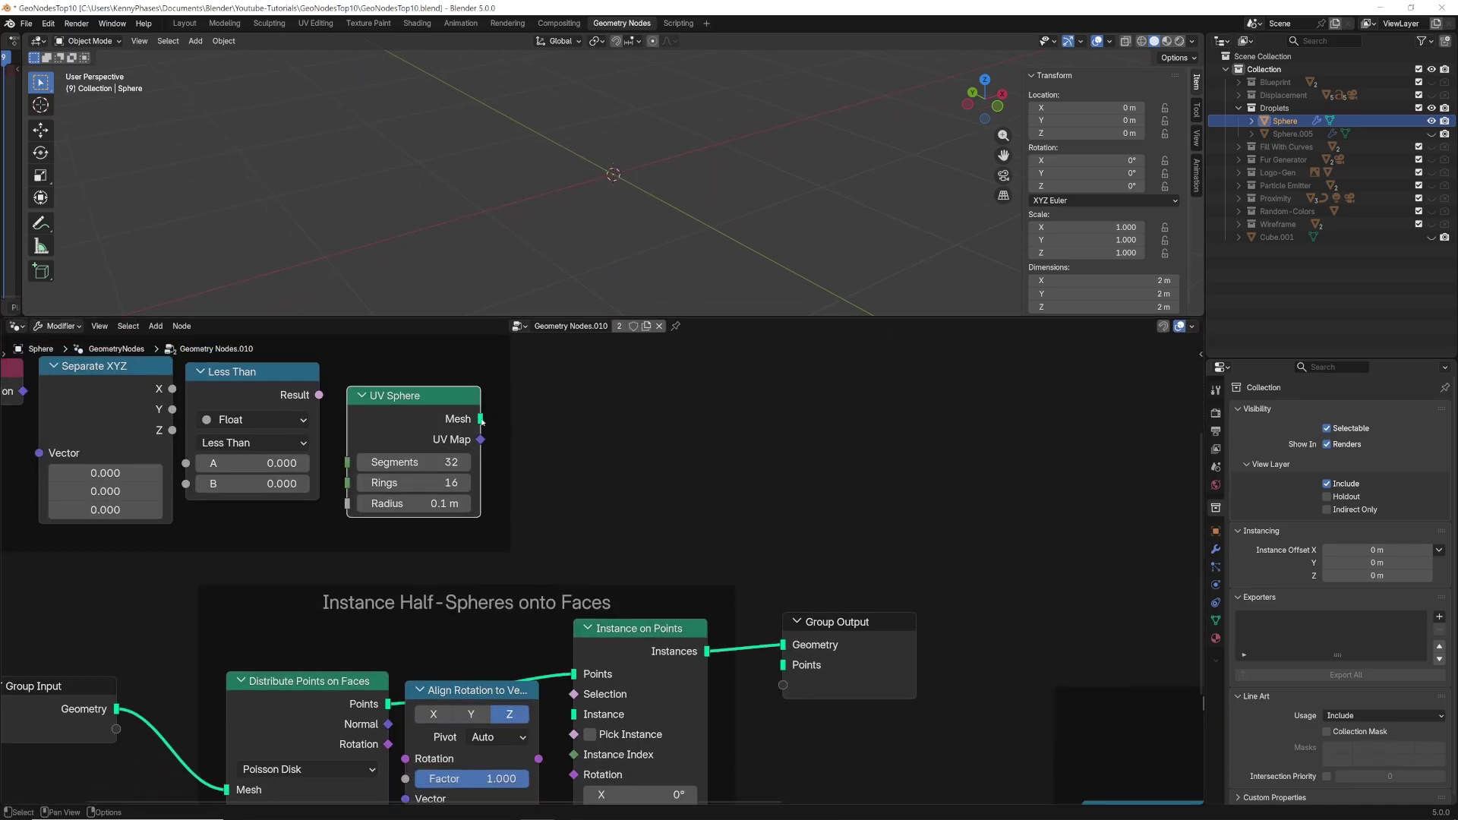
drag(580, 722, 579, 721)
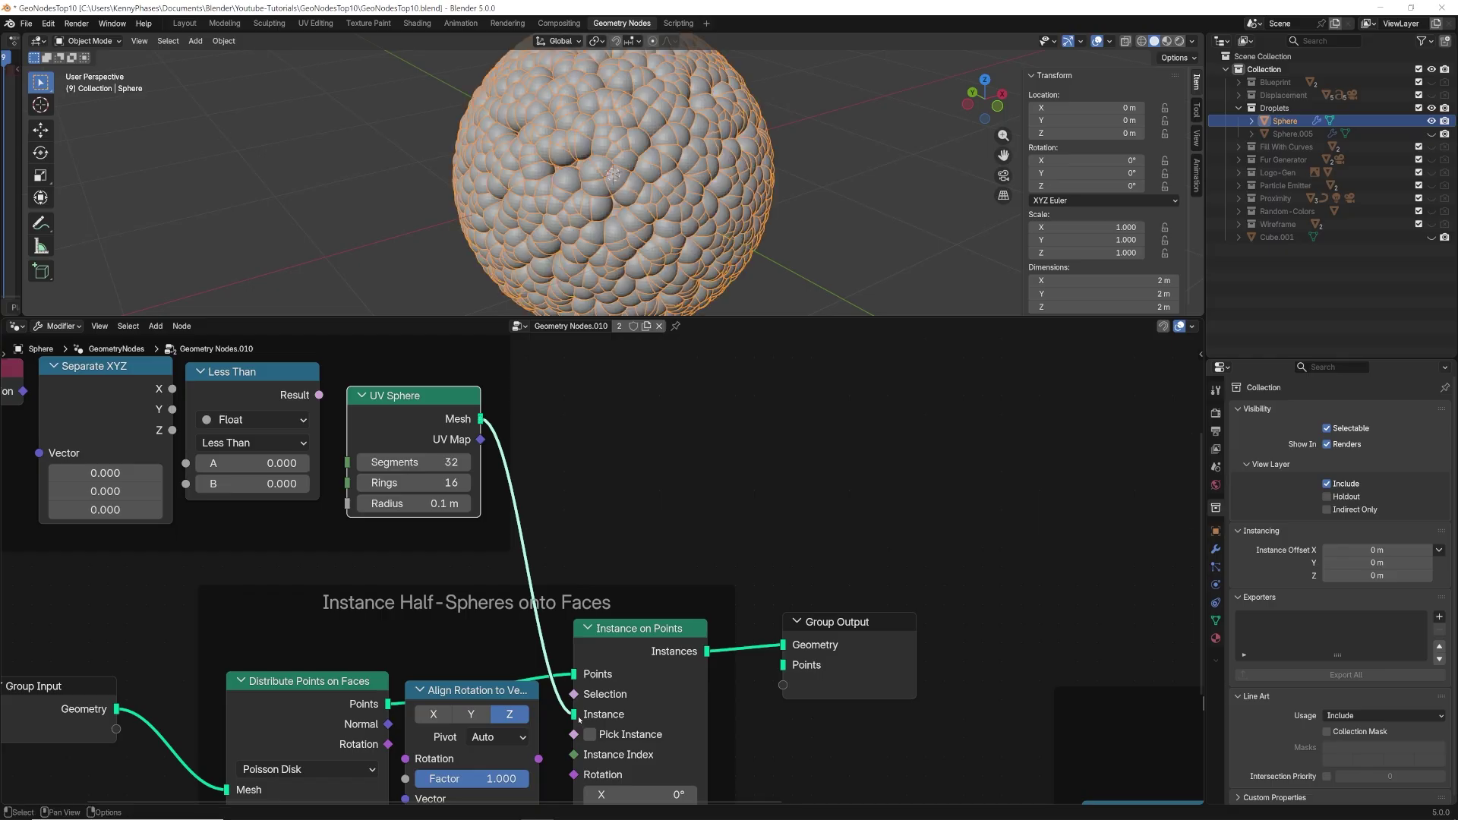
mouse_move(723, 177)
middle_down()
mouse_move(763, 170)
mouse_move(749, 178)
middle_up()
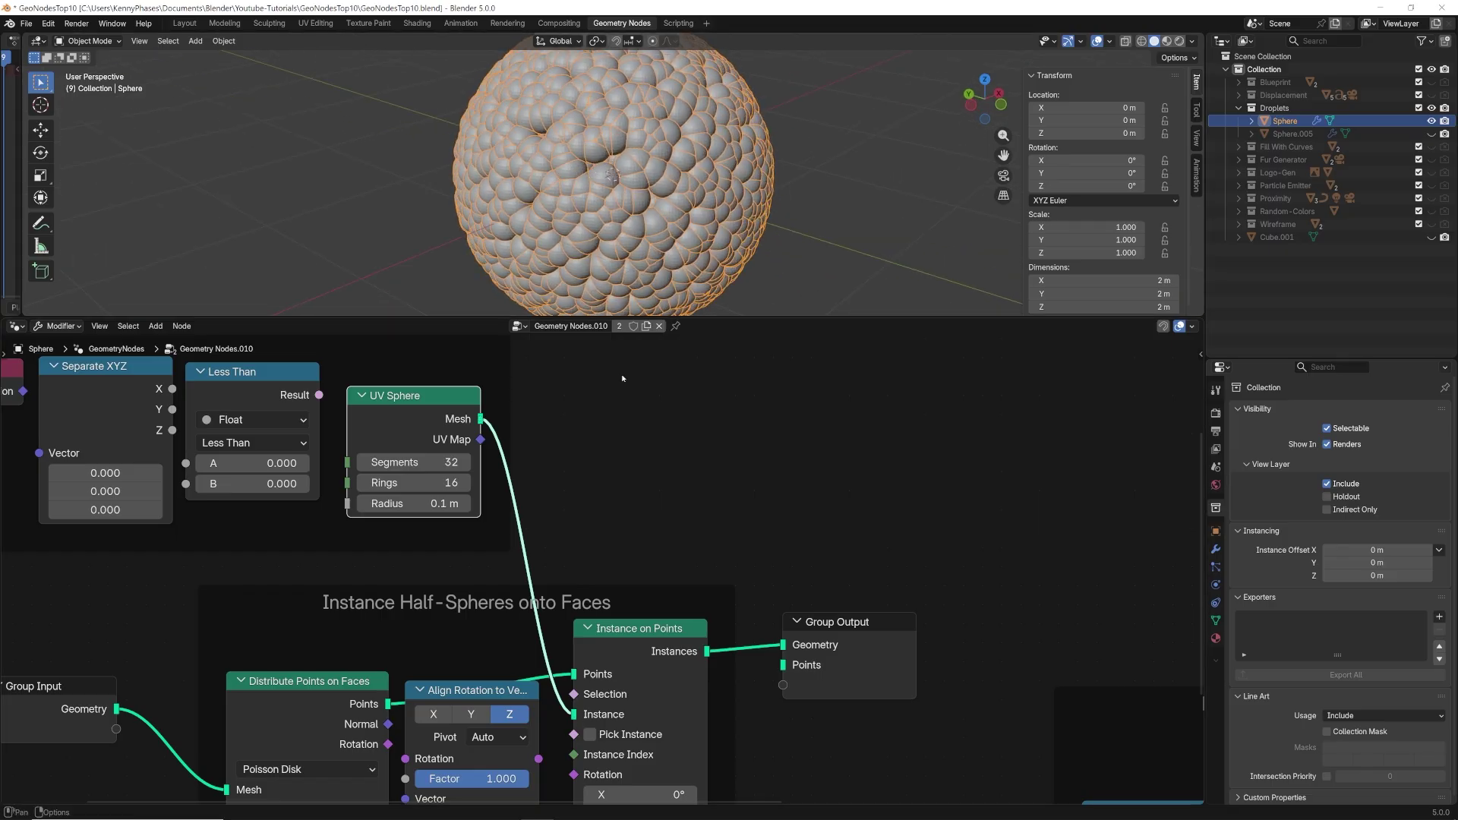
drag(425, 503, 402, 504)
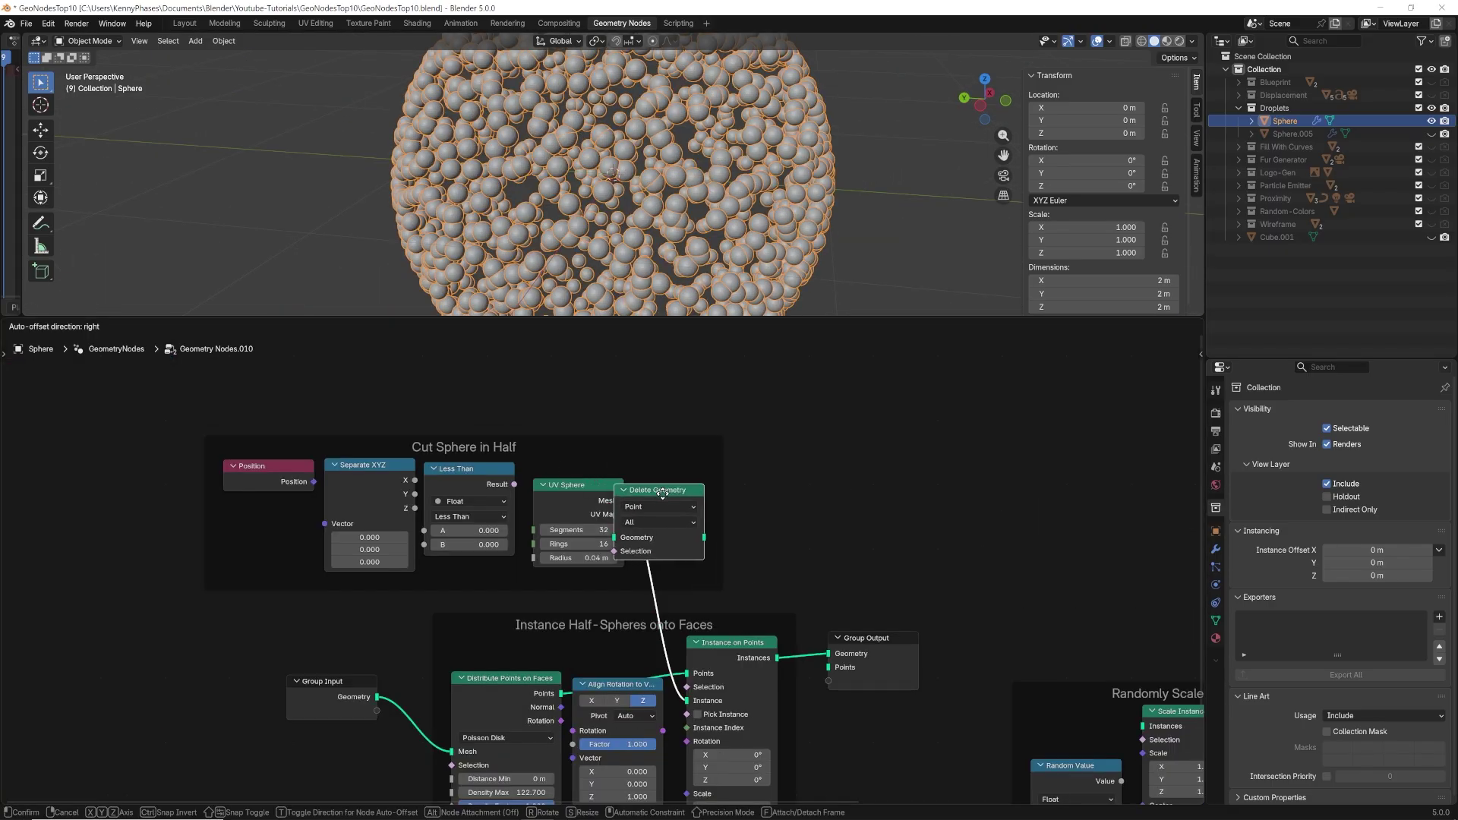
Step: Insert Delete Geometry after UV Sphere and drive its Selection with Position's Z through Separate XYZ and Less Than
drag(634, 495, 661, 499)
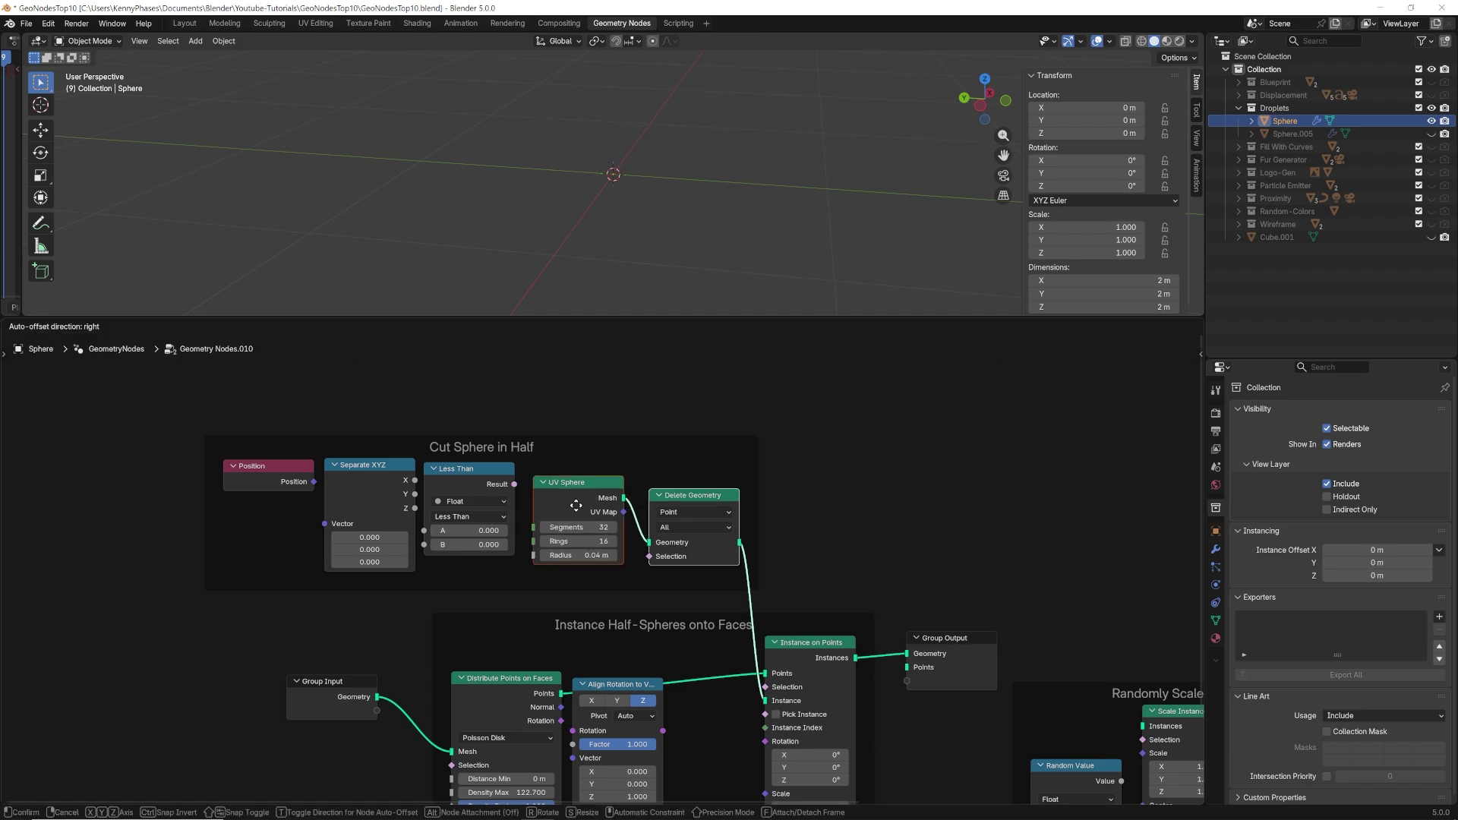
click(577, 402)
scroll(390, 493, up, 2)
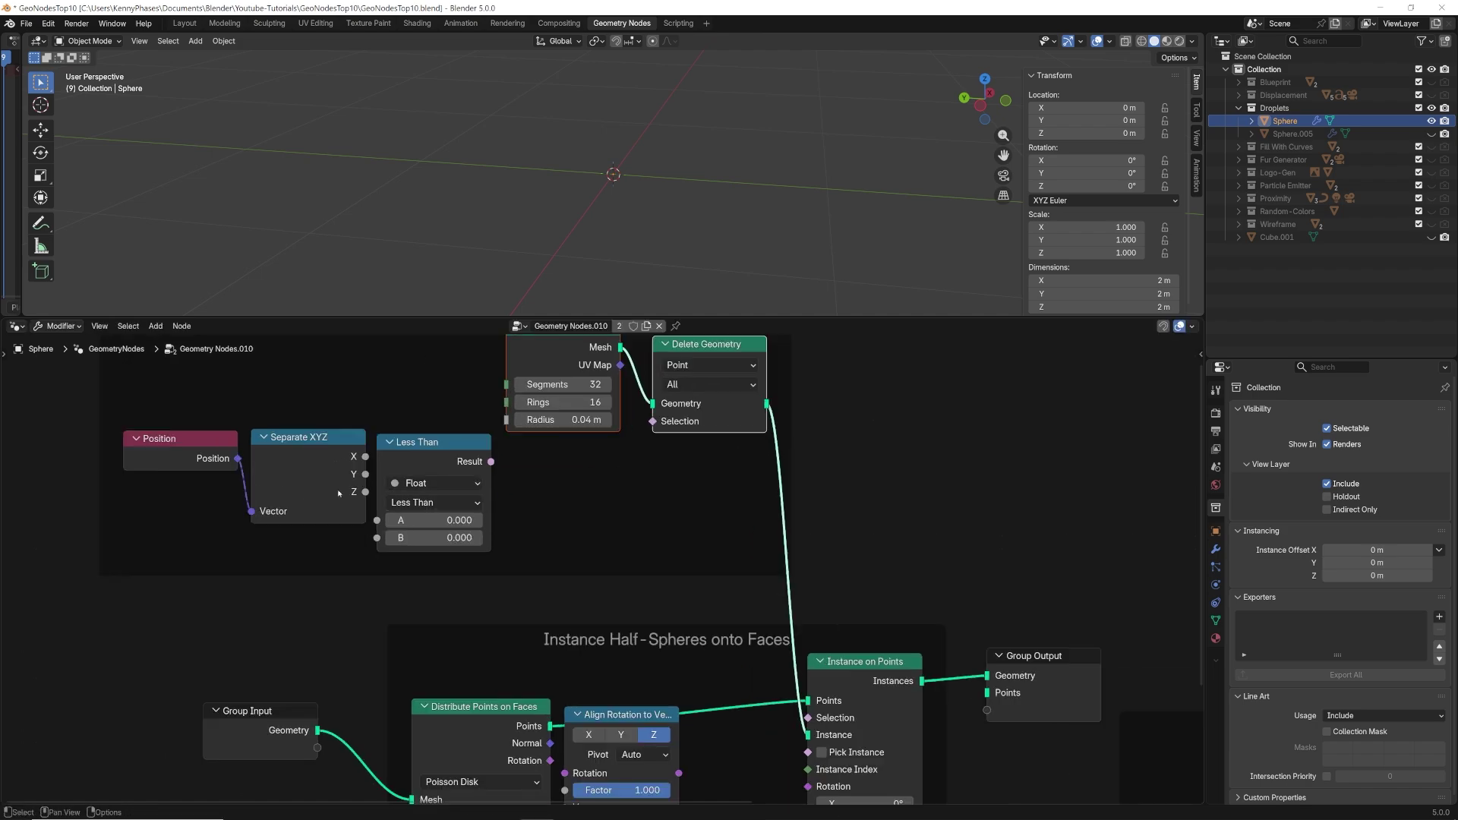
drag(647, 425, 649, 423)
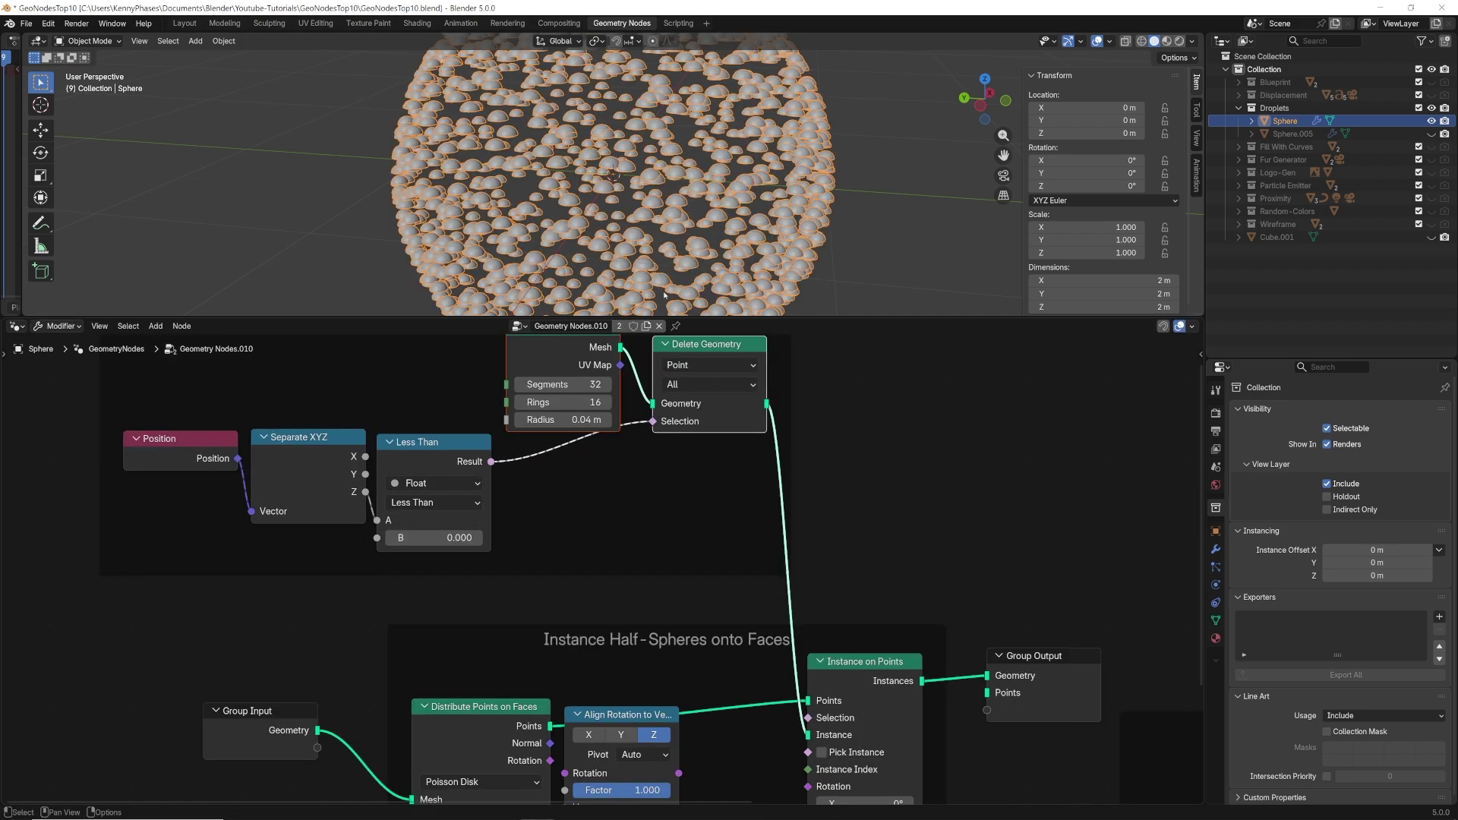
Step: Connect Distribute Points on Faces' Normal to Align Rotation to Vector's Vector, and its output to Instance on Points' Rotation
scroll(748, 216, up, 1)
middle_drag(767, 216, 720, 238)
scroll(726, 228, up, 3)
shift+middle_drag(720, 238, 706, 241)
drag(559, 521, 620, 545)
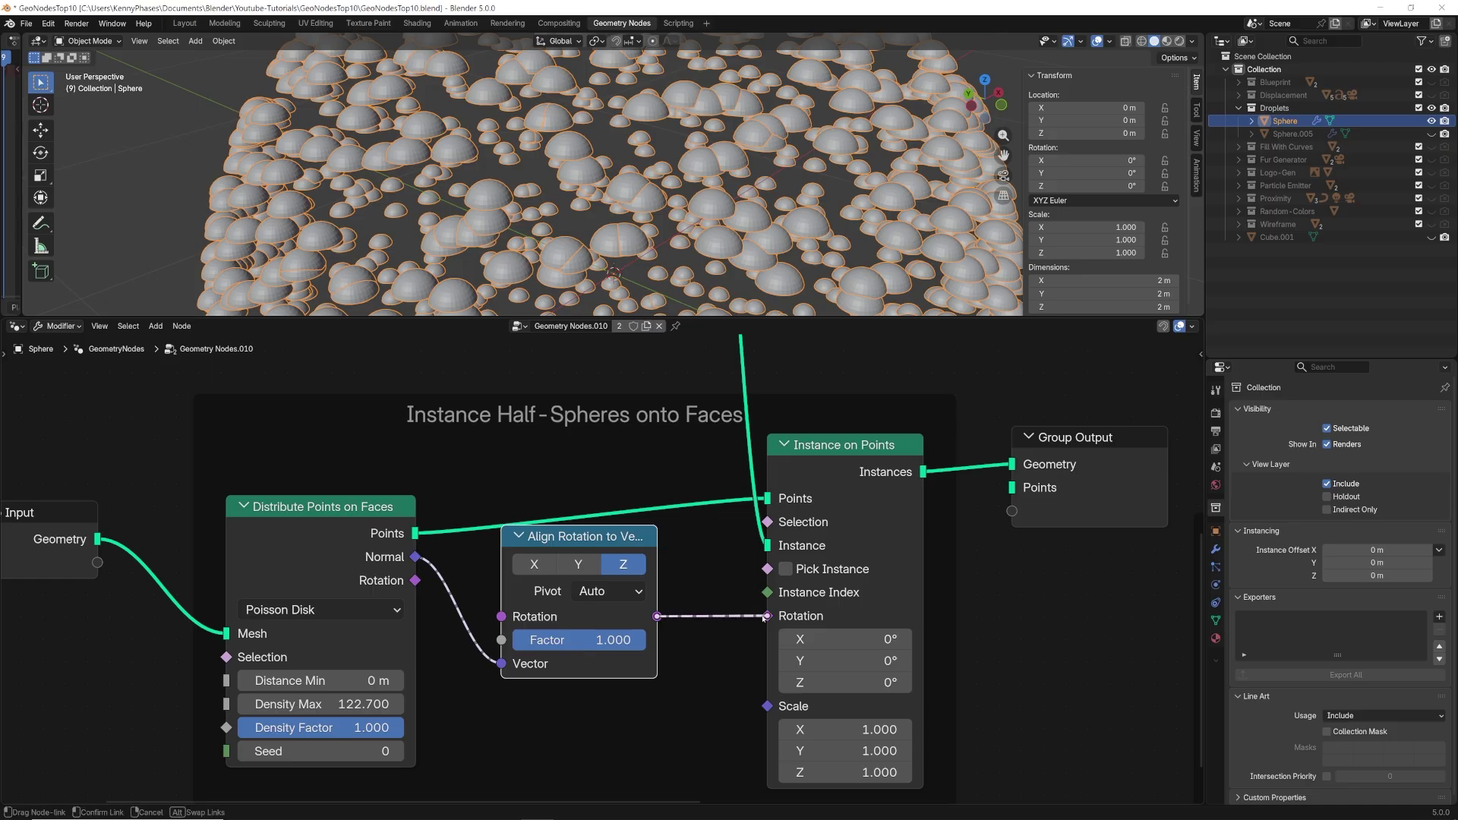
drag(763, 619, 764, 618)
scroll(676, 217, down, 3)
middle_drag(661, 209, 601, 173)
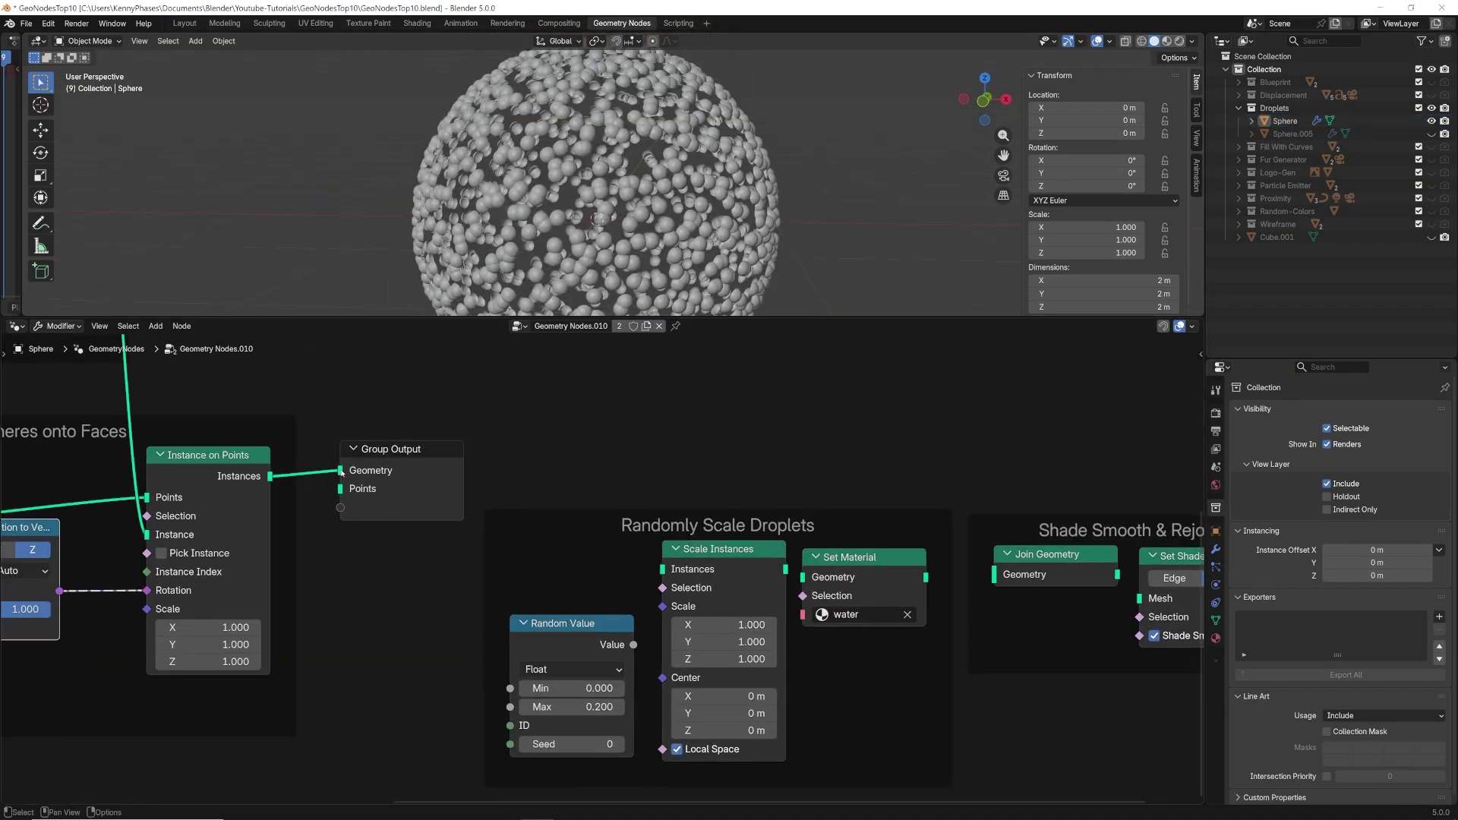
Step: Insert Scale Instances between Instance on Points and Group Output, driving its Scale with a Random Value from 0.330 to 0.880
alt+drag(426, 449, 705, 420)
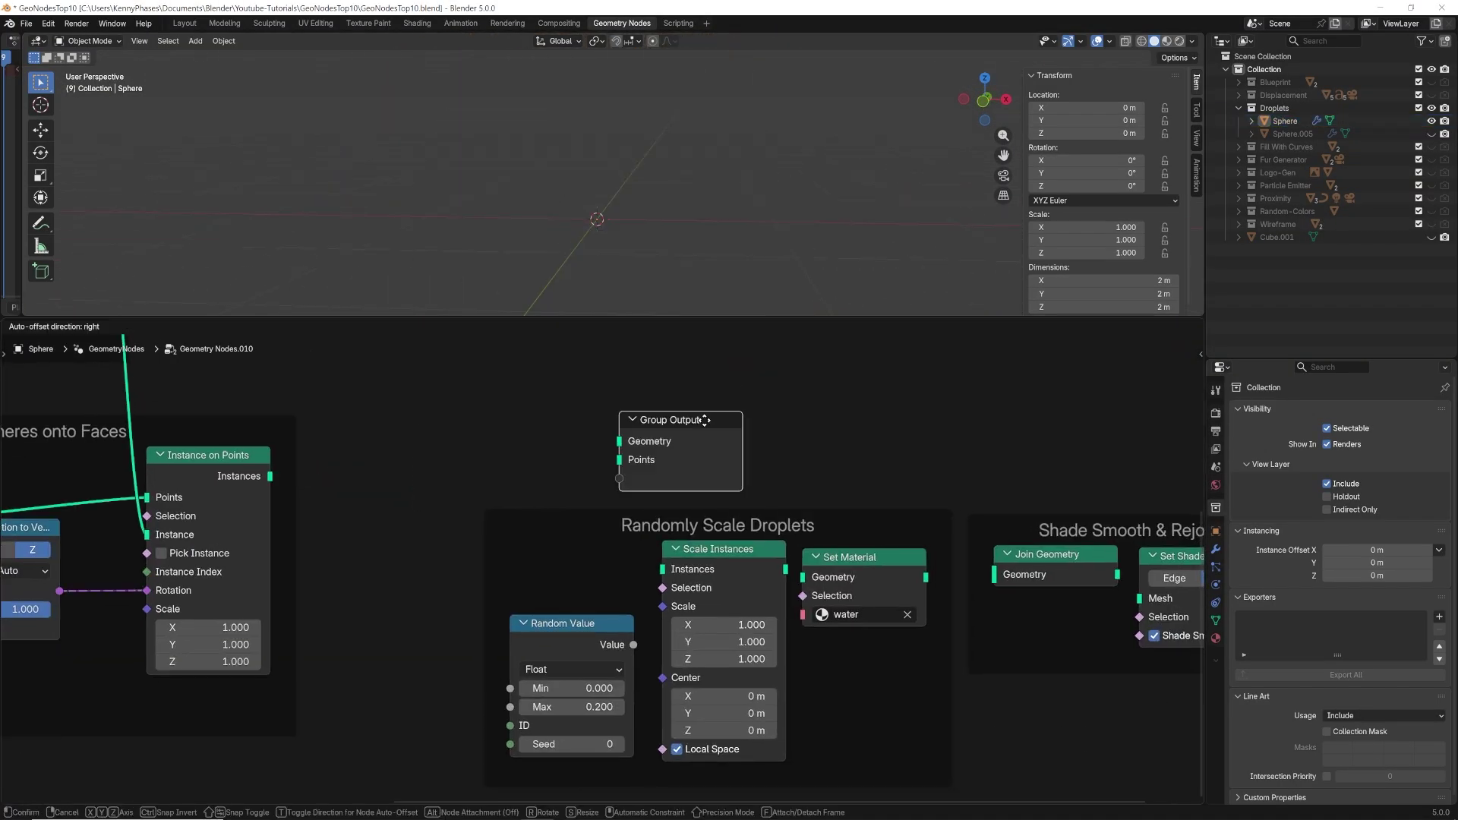
middle_drag(778, 422, 706, 410)
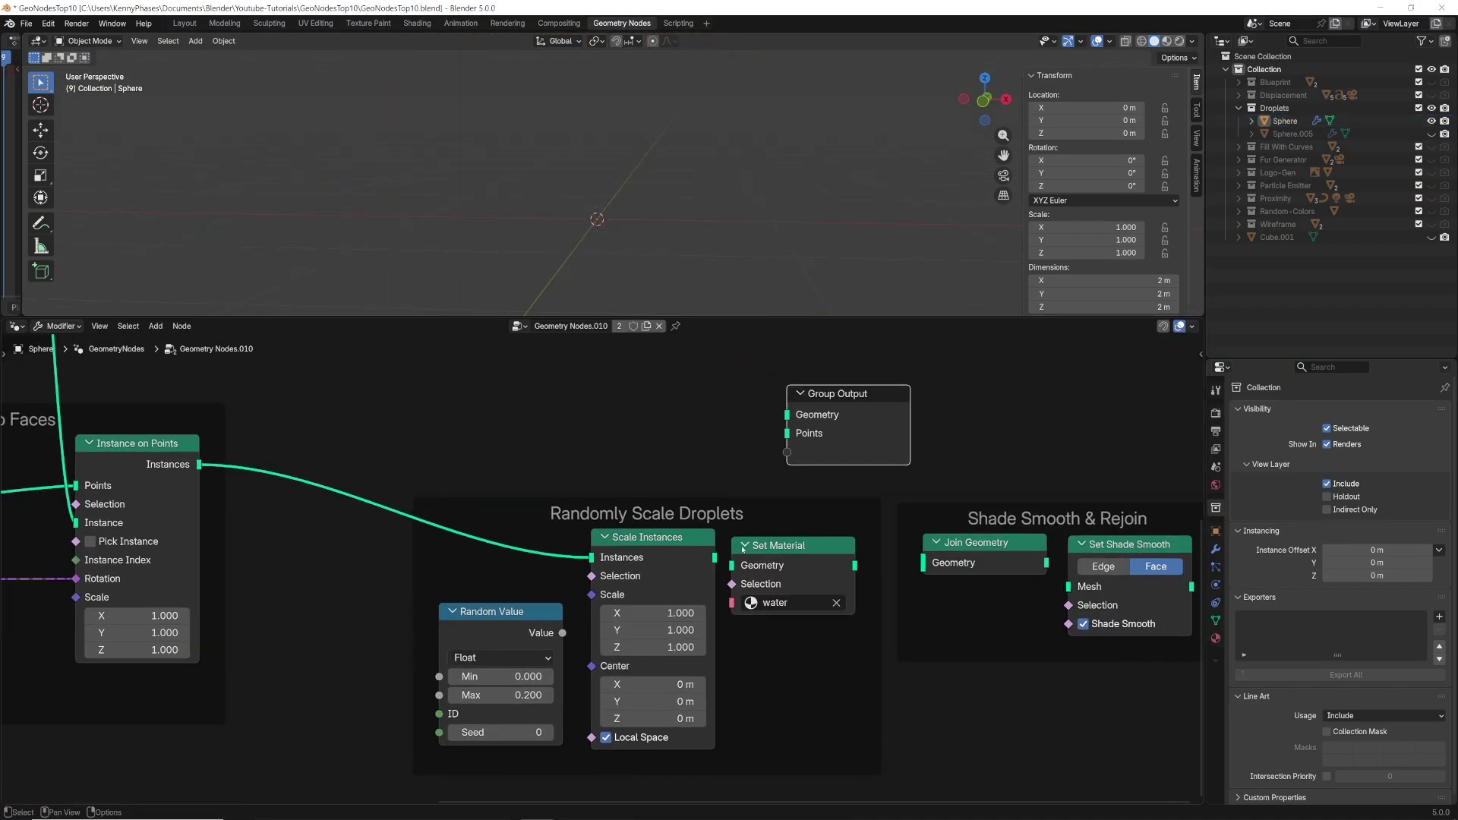
drag(793, 415, 788, 415)
scroll(592, 573, up, 1)
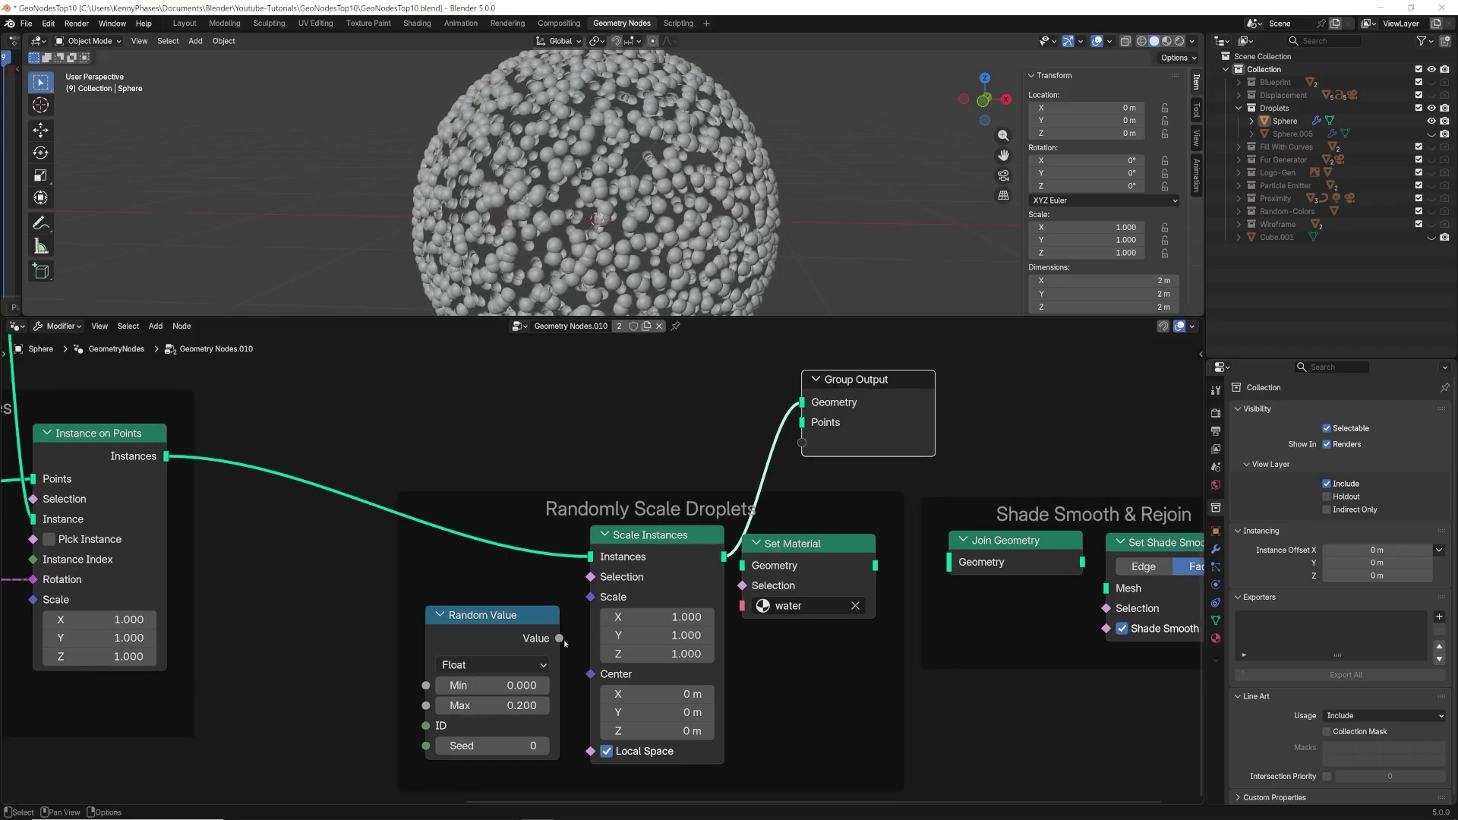
drag(560, 638, 582, 602)
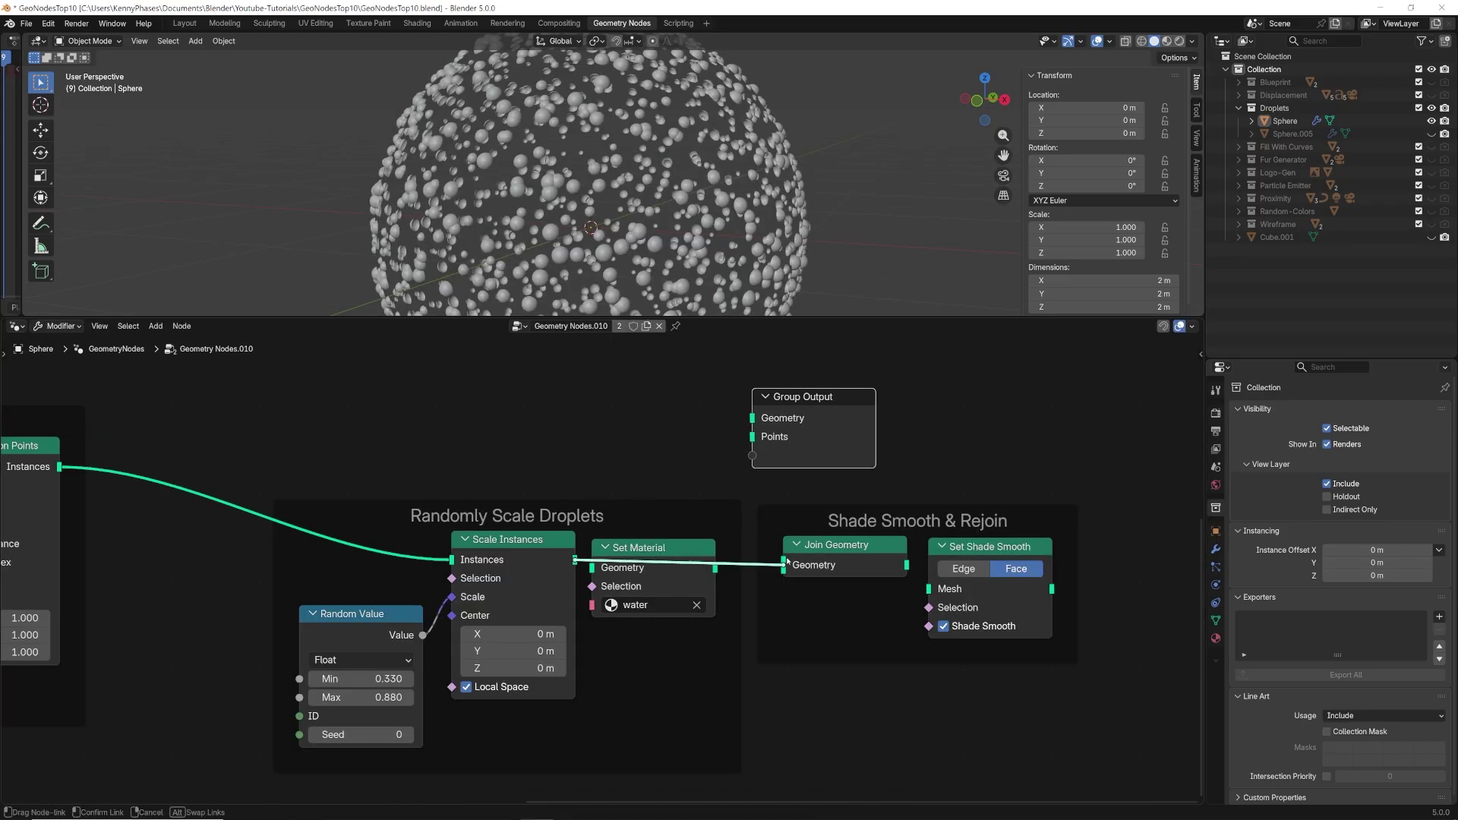
Step: Combine the scaled instances with Group Input's Geometry through Join Geometry and feed the result to Group Output
drag(787, 563, 785, 565)
drag(906, 565, 753, 418)
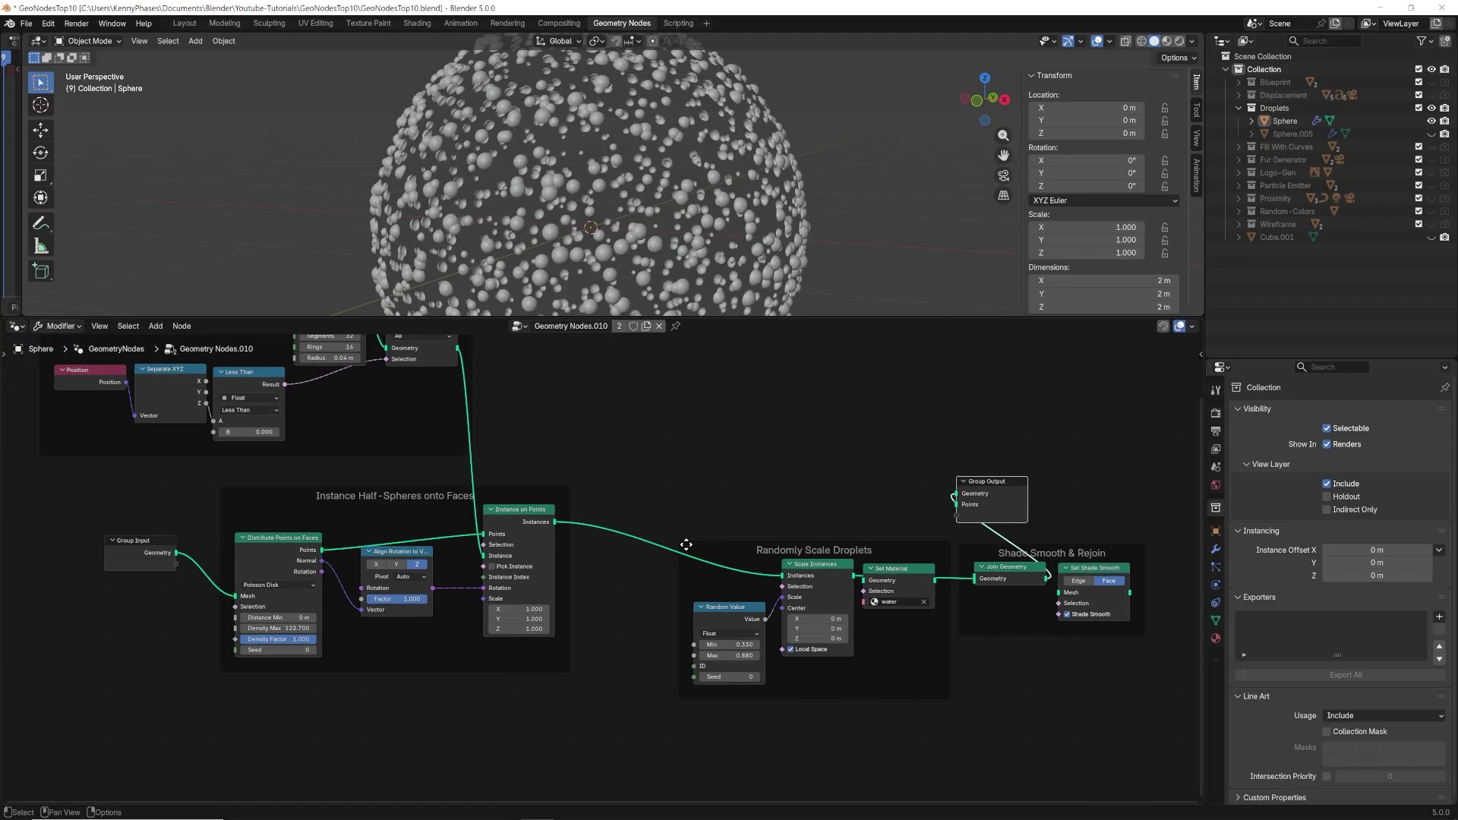
drag(207, 550, 1049, 574)
middle_drag(668, 222, 690, 218)
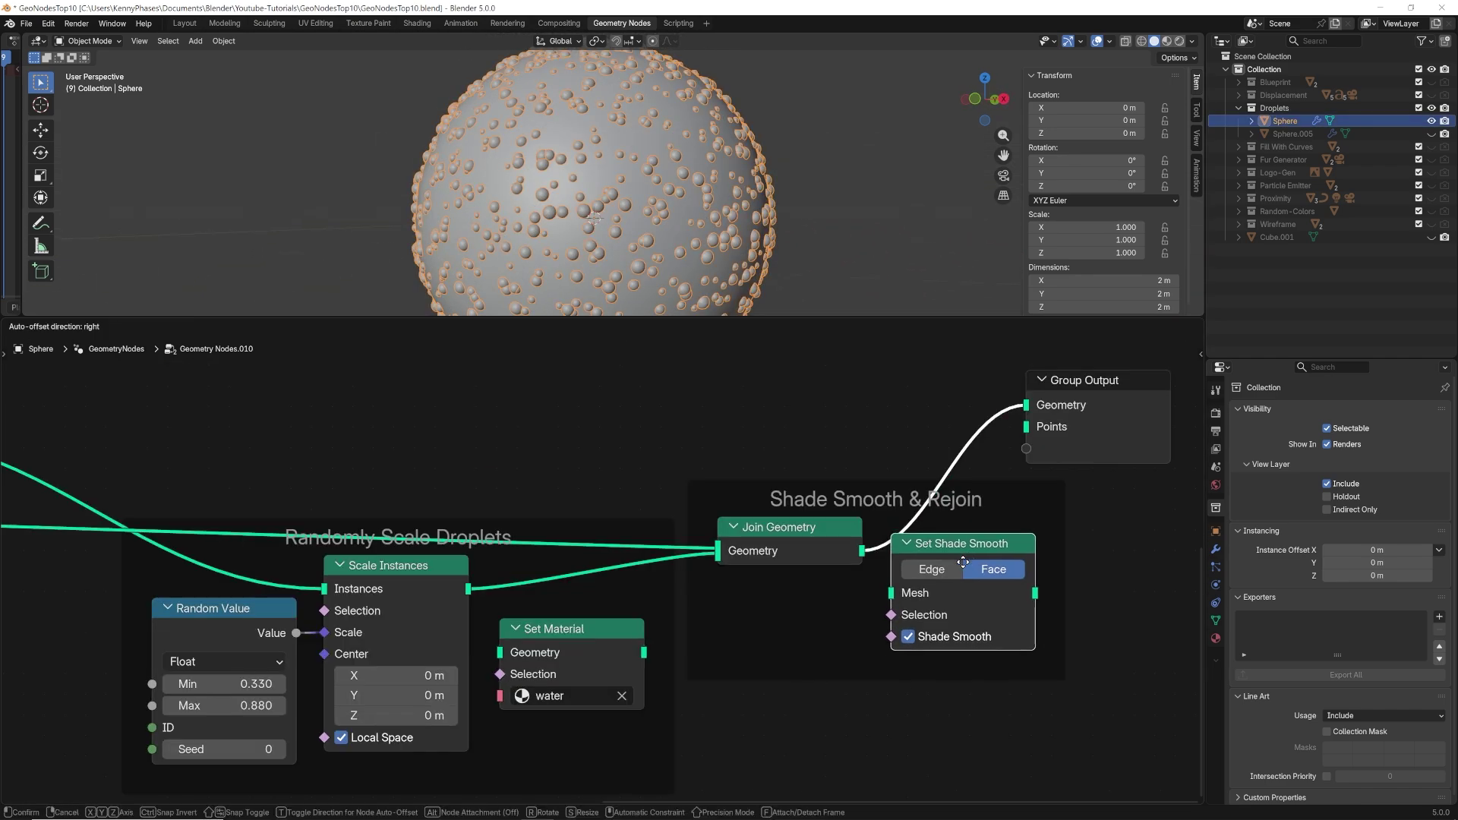
Step: Insert Set Shade Smooth after Join Geometry and the water Set Material node after Scale Instances
drag(887, 511, 956, 534)
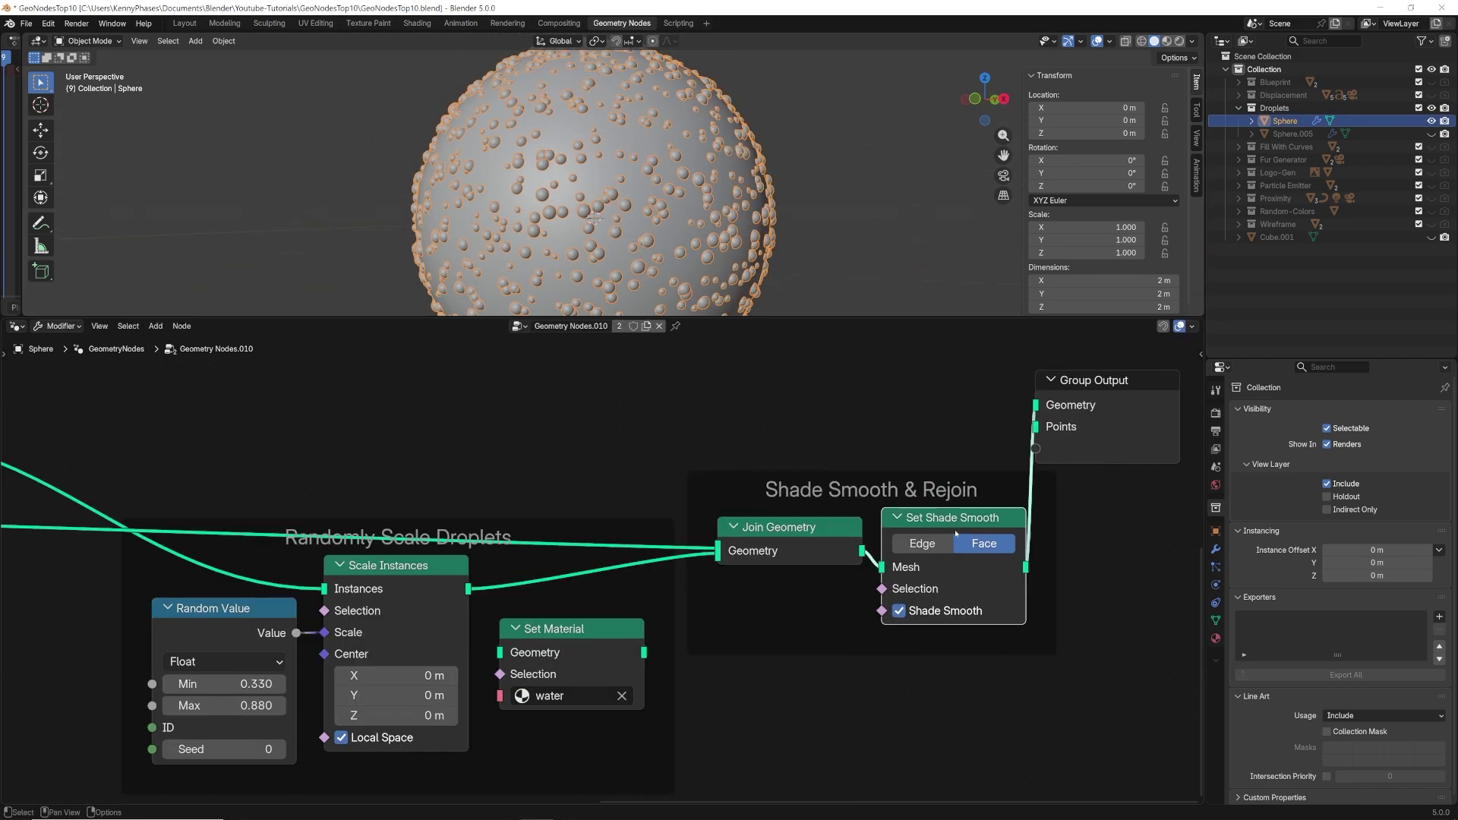
drag(925, 477, 924, 448)
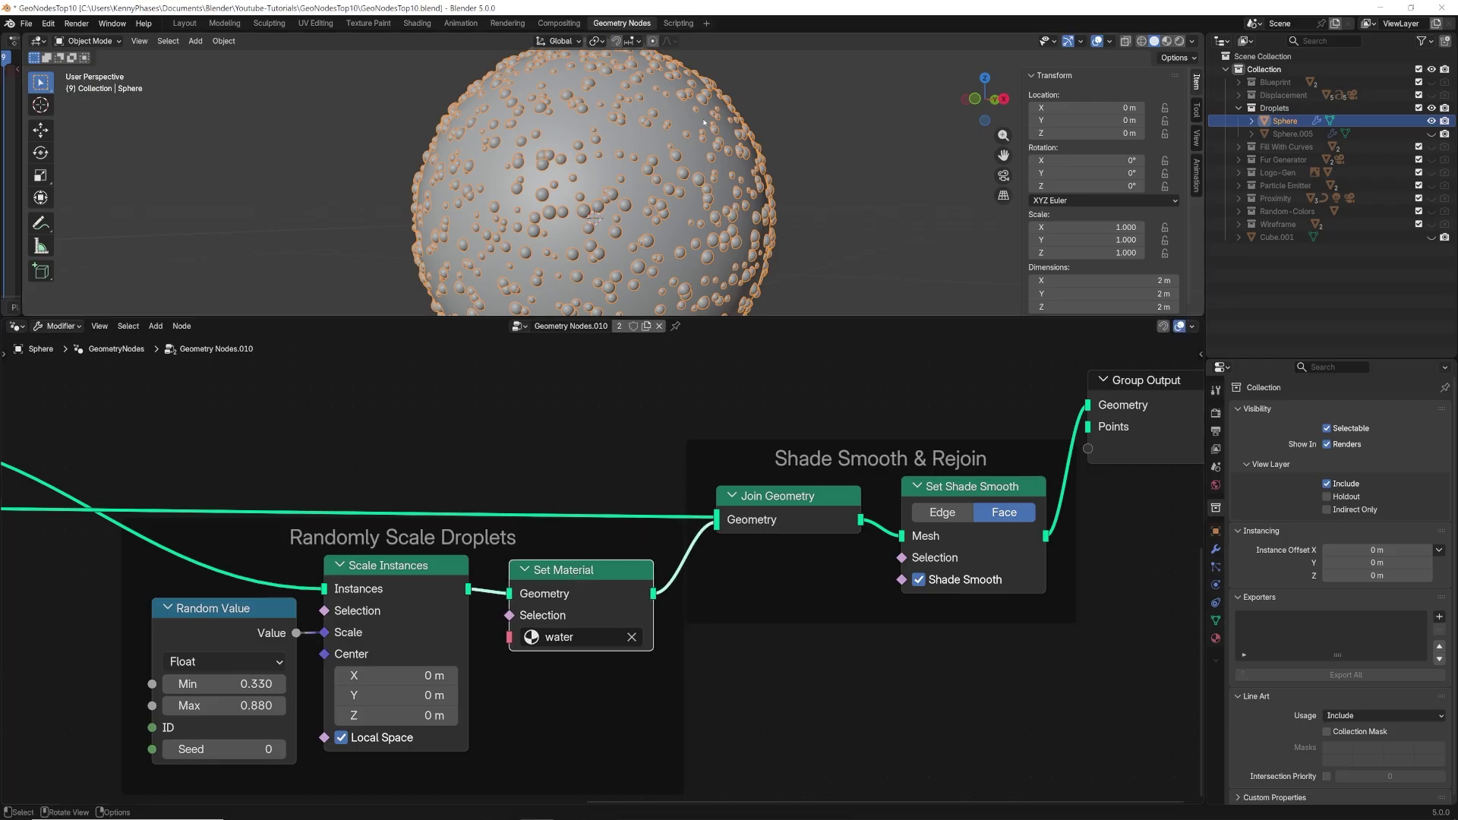
Step: Preview the sphere in rendered shading and examine the water droplets up close in the Layout workspace
click(717, 91)
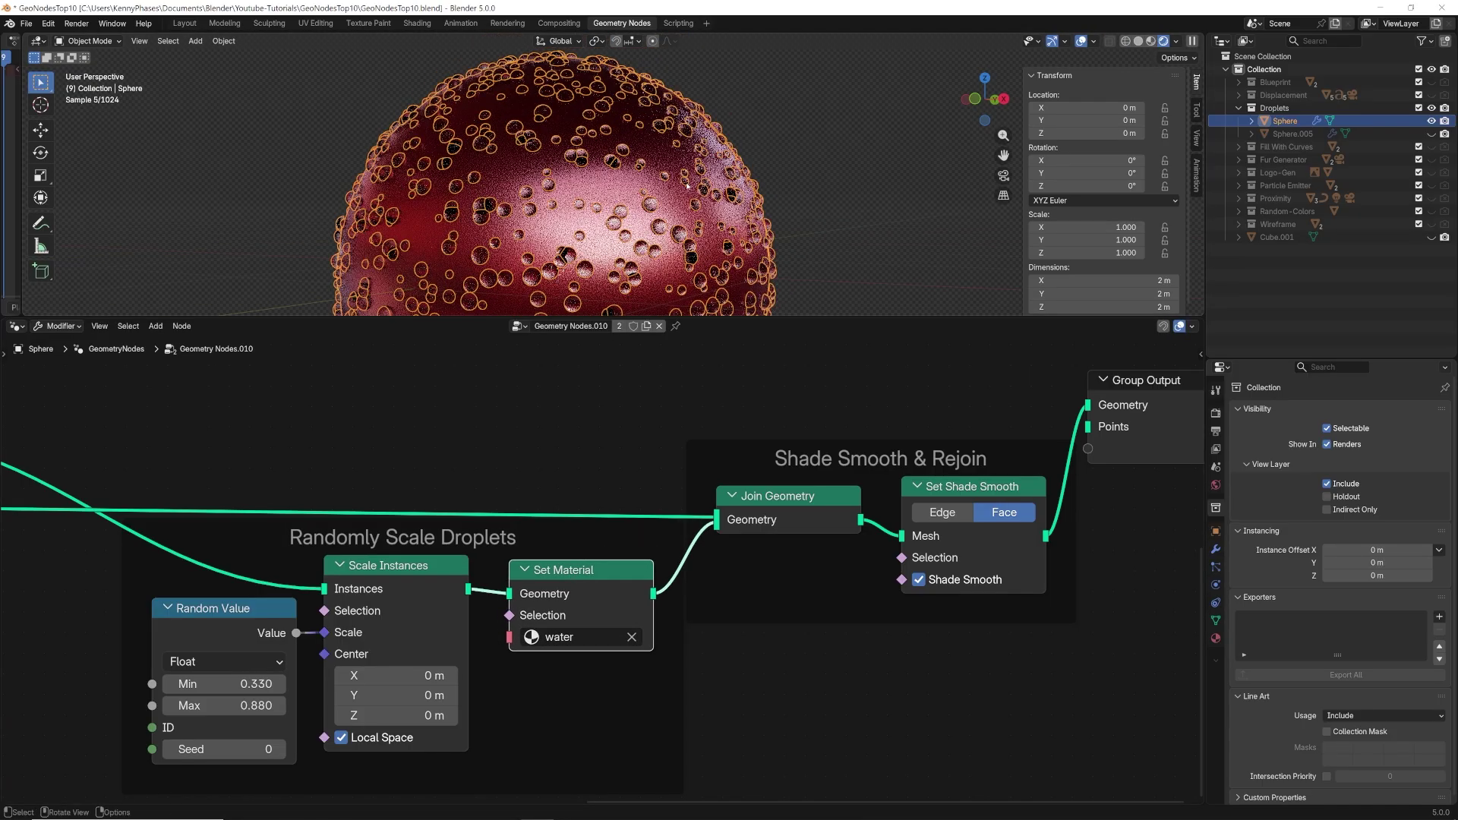
middle_drag(327, 393, 817, 371)
click(807, 238)
middle_drag(599, 430, 1133, 443)
scroll(499, 522, up, 2)
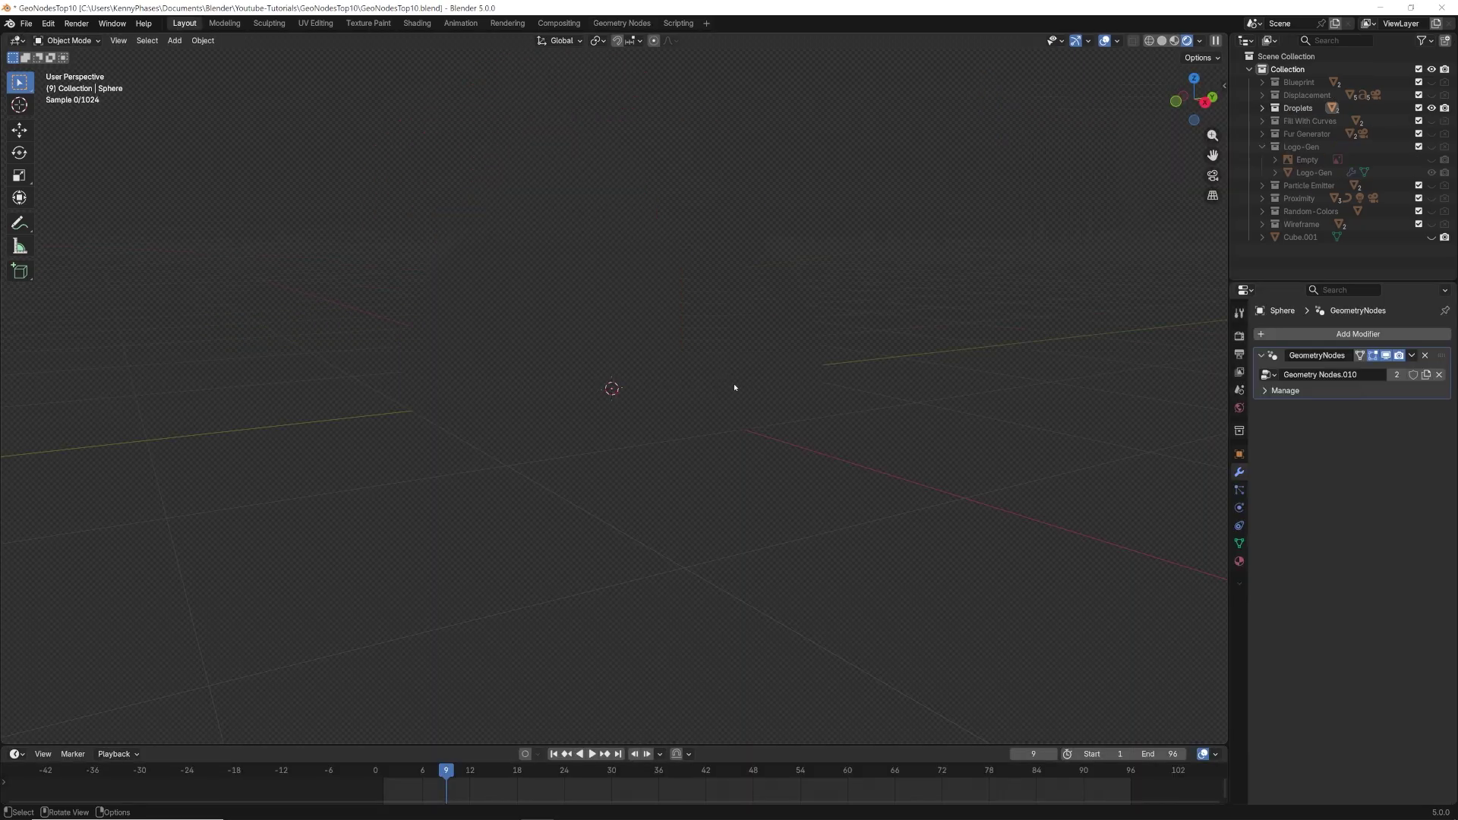
middle_drag(736, 388, 773, 377)
scroll(772, 378, up, 4)
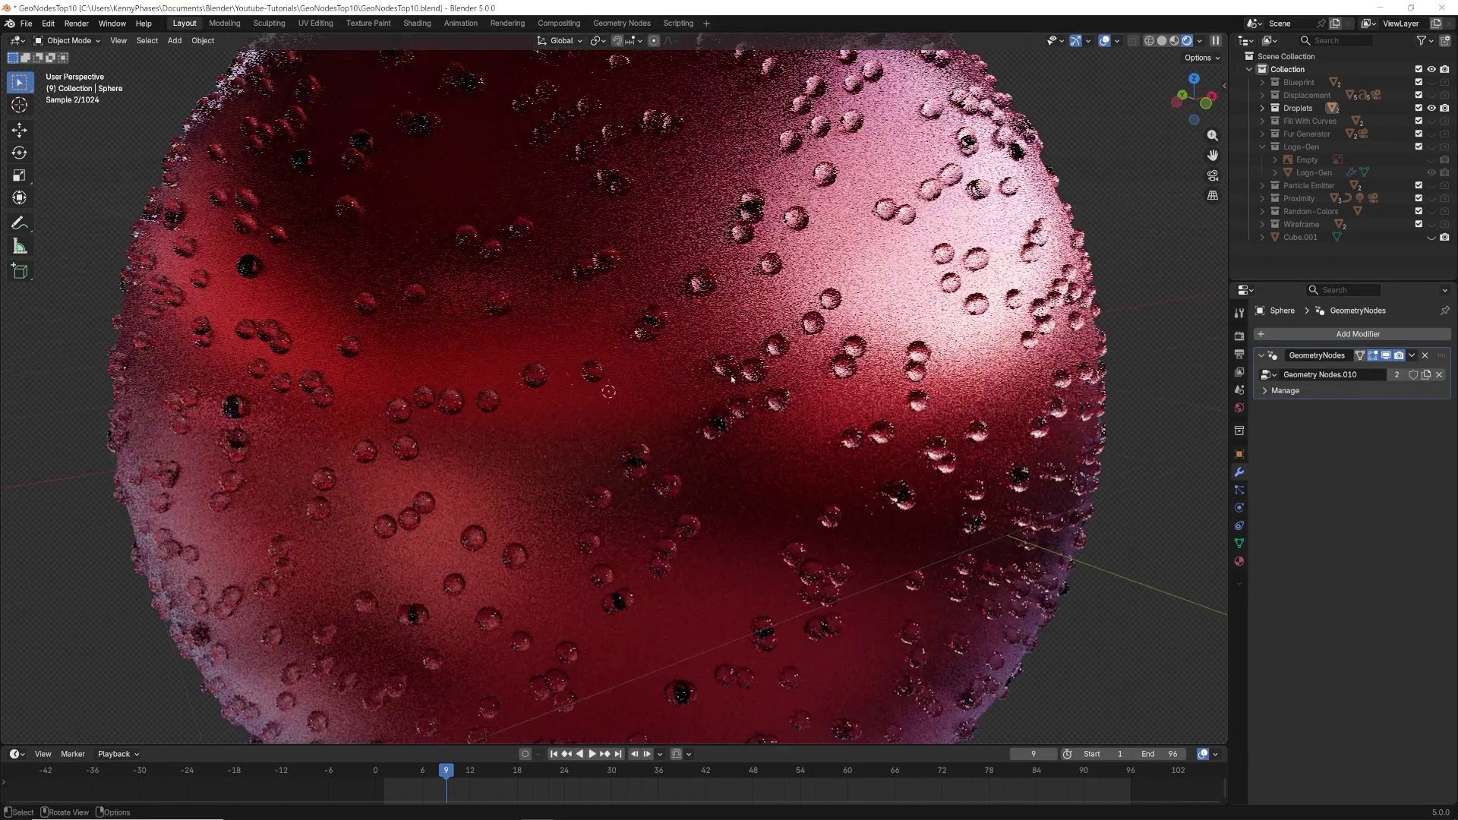
Step: Return to the Geometry Nodes workspace and tune the droplets' Density Max and random scale range
click(622, 23)
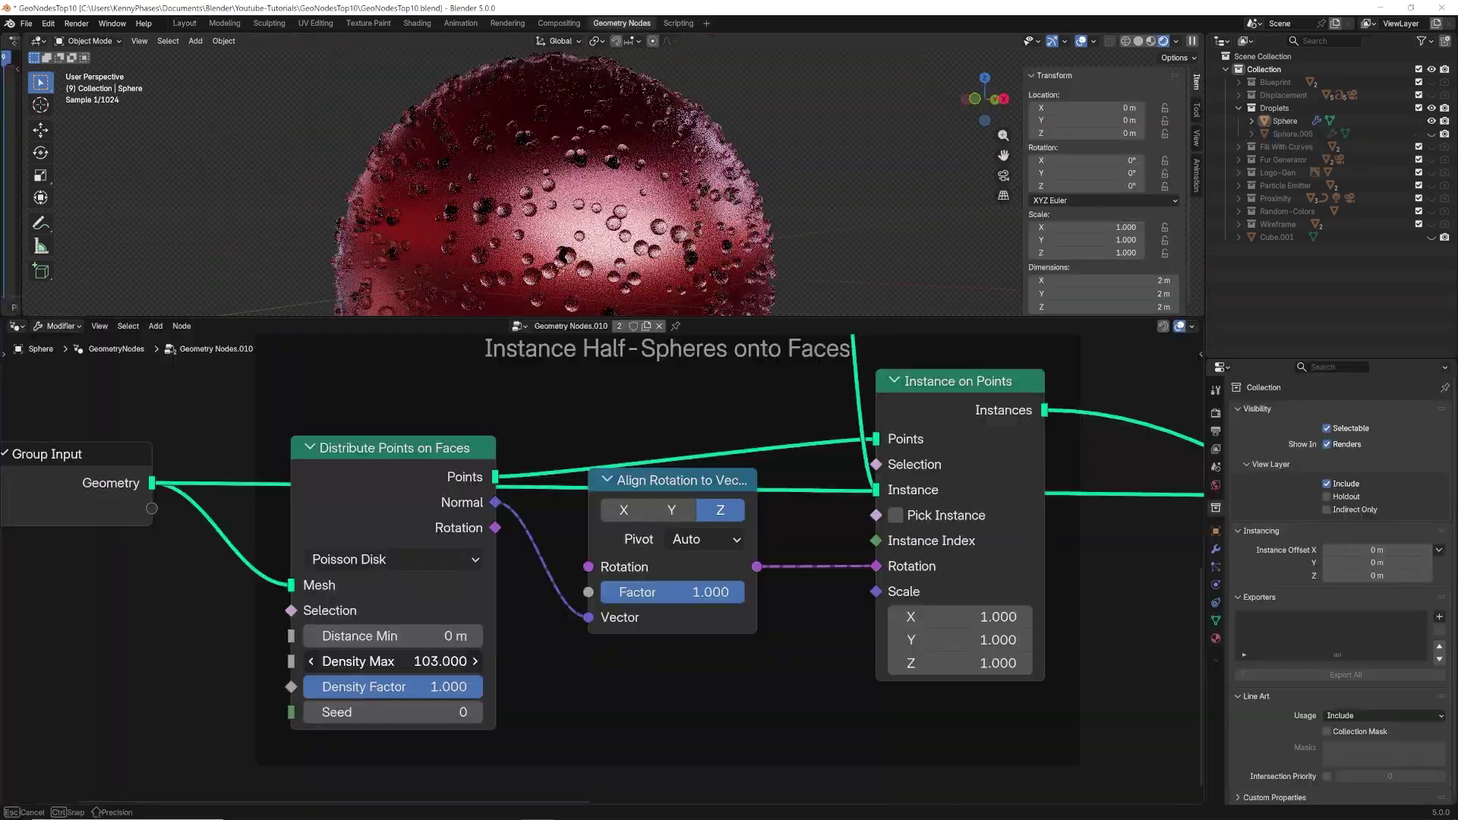
drag(410, 661, 469, 662)
middle_drag(1178, 492, 374, 378)
drag(505, 612, 471, 612)
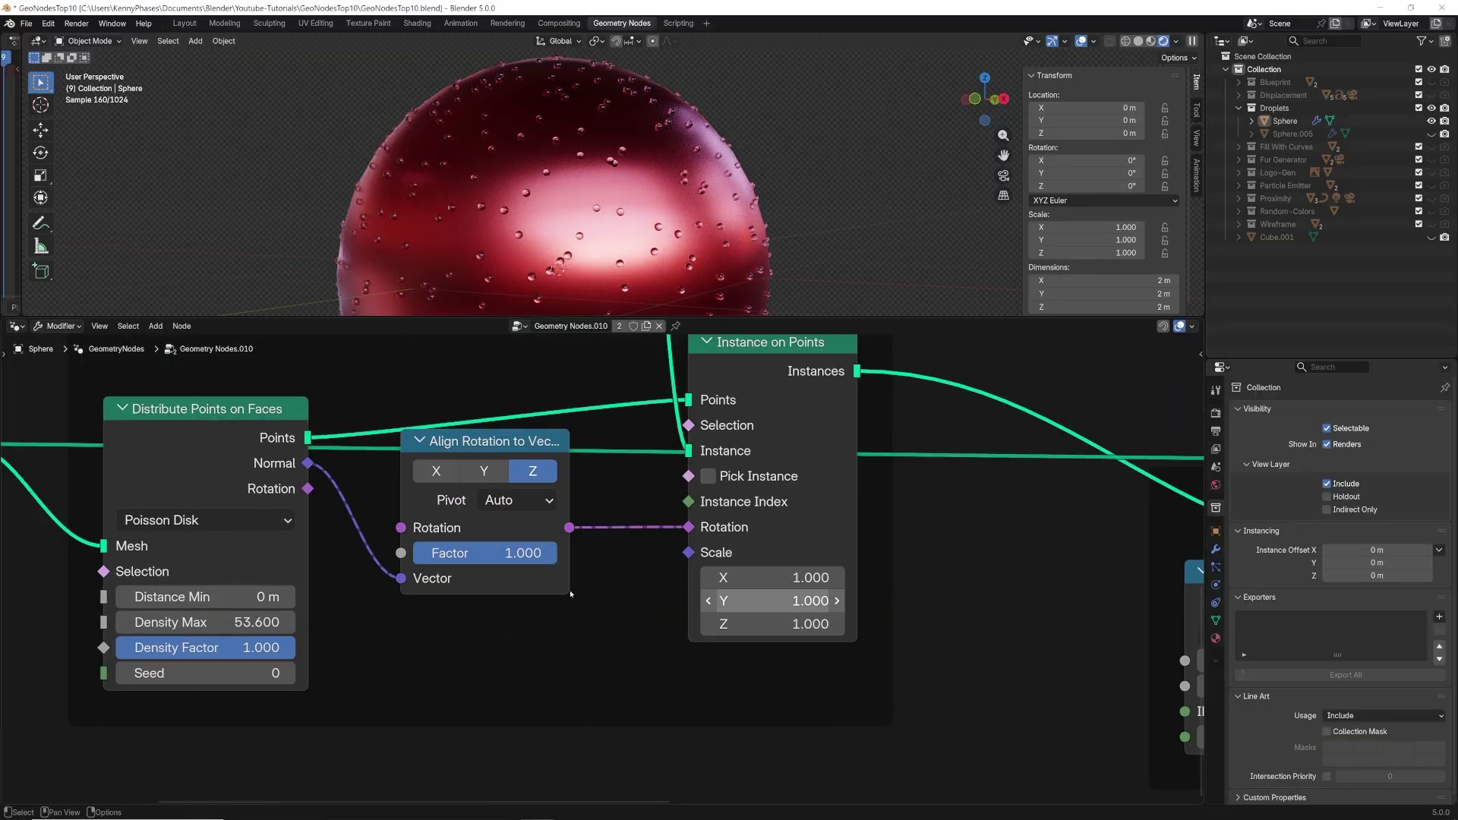
drag(206, 624, 255, 624)
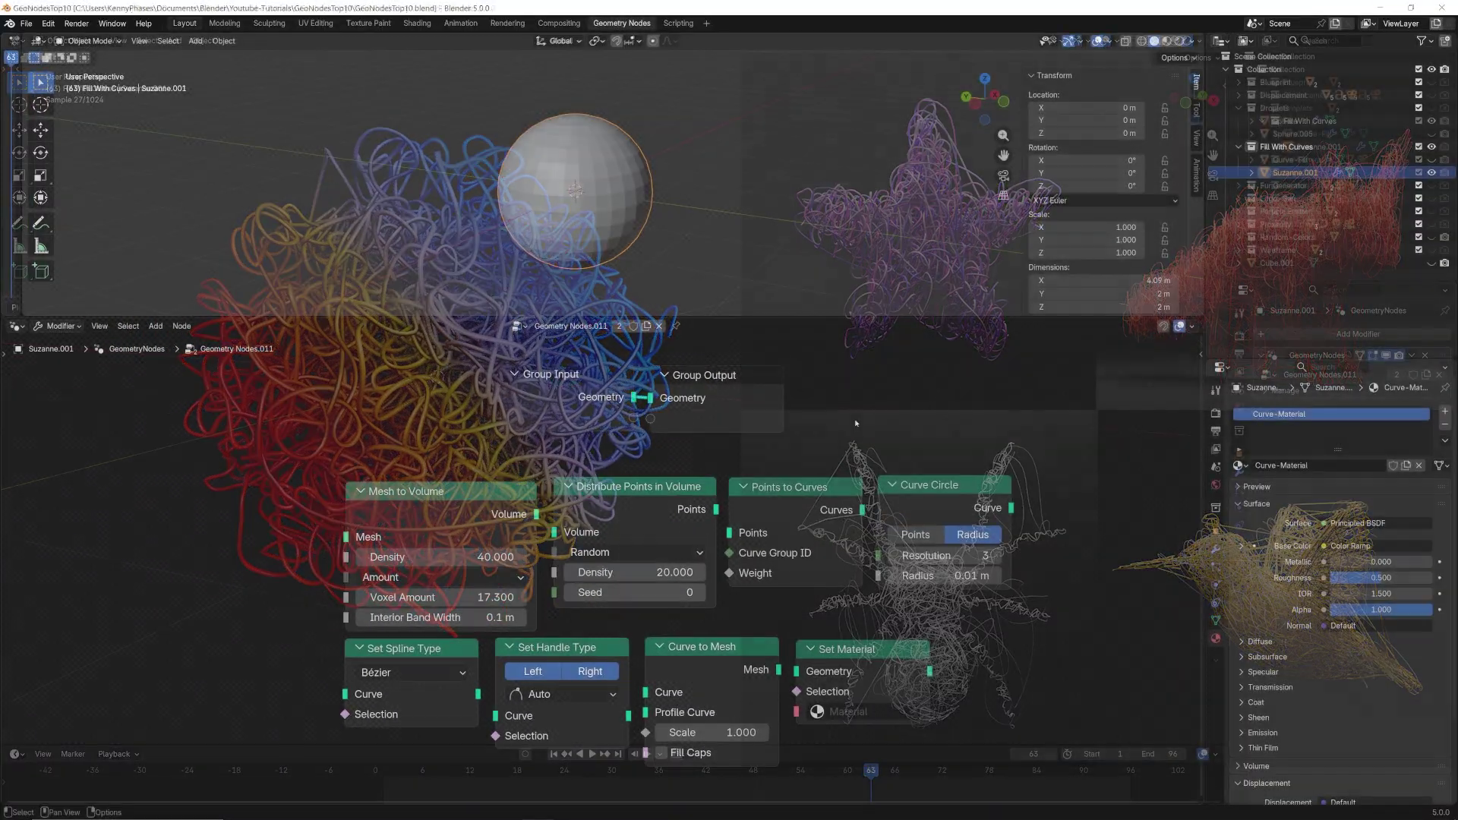
Step: Insert Mesh to Volume and Distribute Points in Volume in sequence between Suzanne.001's Group Input and Group Output
drag(425, 502, 493, 382)
middle_drag(502, 471, 437, 505)
drag(645, 413, 739, 411)
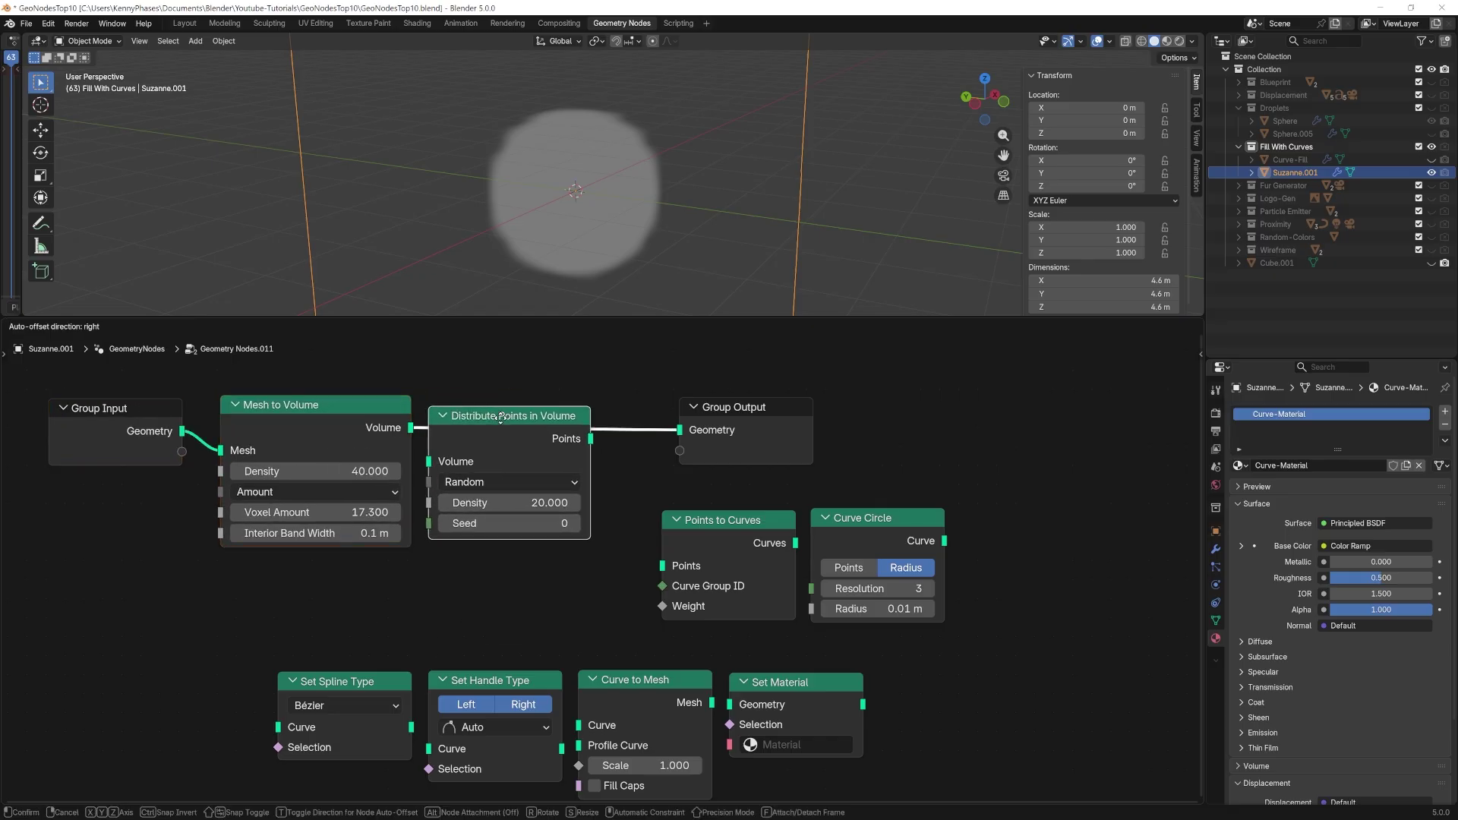
middle_drag(507, 572, 516, 586)
drag(783, 425, 827, 424)
Step: Insert Points to Curves between Distribute Points in Volume and Group Output
scroll(642, 201, up, 3)
middle_drag(642, 197, 700, 209)
click(145, 44)
click(175, 124)
scroll(692, 195, up, 3)
drag(722, 567, 709, 454)
middle_drag(719, 234, 729, 239)
scroll(718, 616, down, 1)
middle_drag(718, 616, 672, 597)
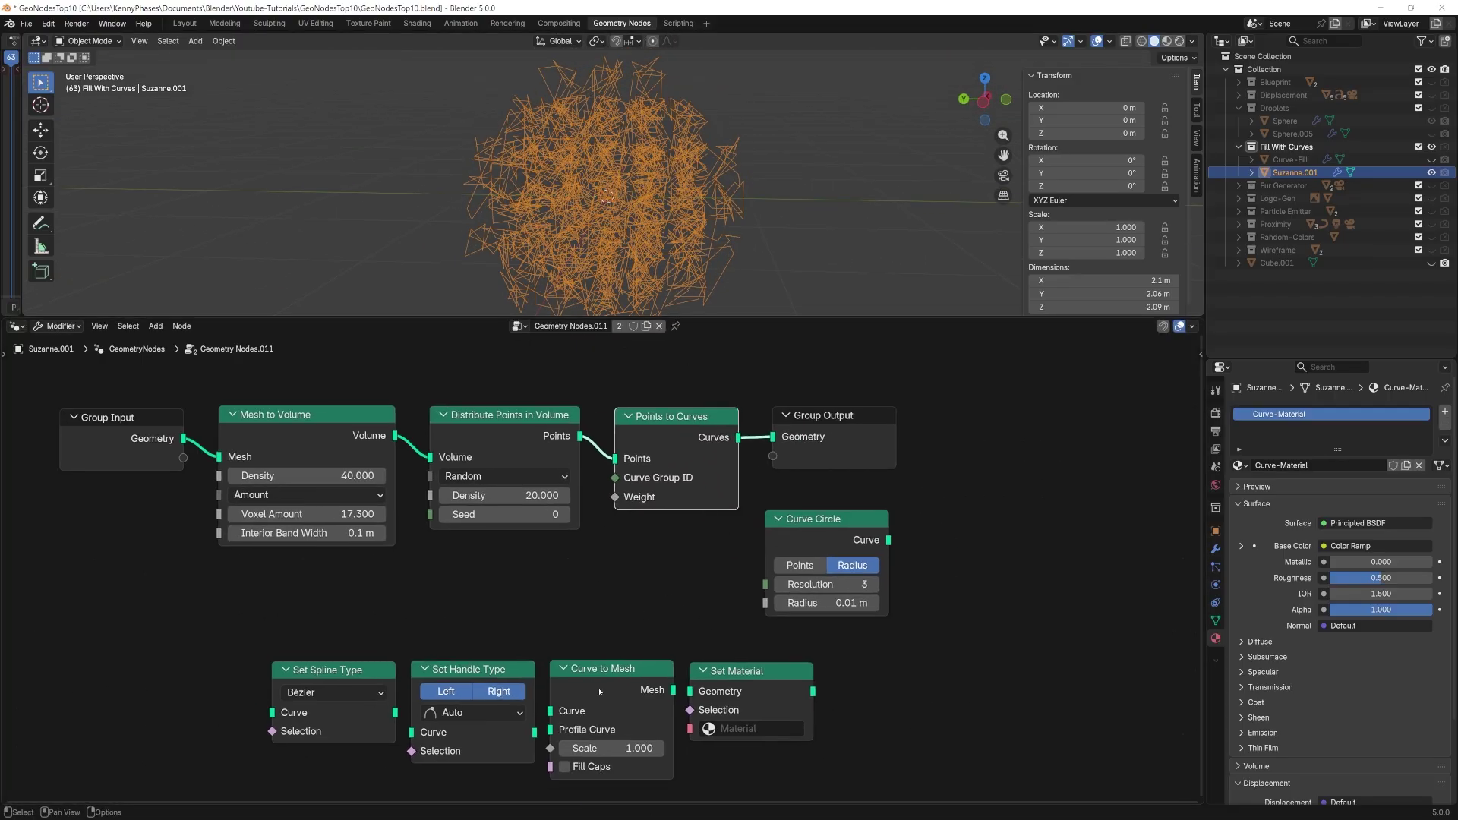
Step: Insert Set Spline Type (Bézier) and Set Handle Type (Auto) after Points to Curves
drag(365, 673, 817, 412)
scroll(763, 455, up, 1)
middle_drag(755, 456, 618, 450)
drag(283, 703, 866, 391)
scroll(870, 430, down, 1)
middle_drag(866, 433, 773, 445)
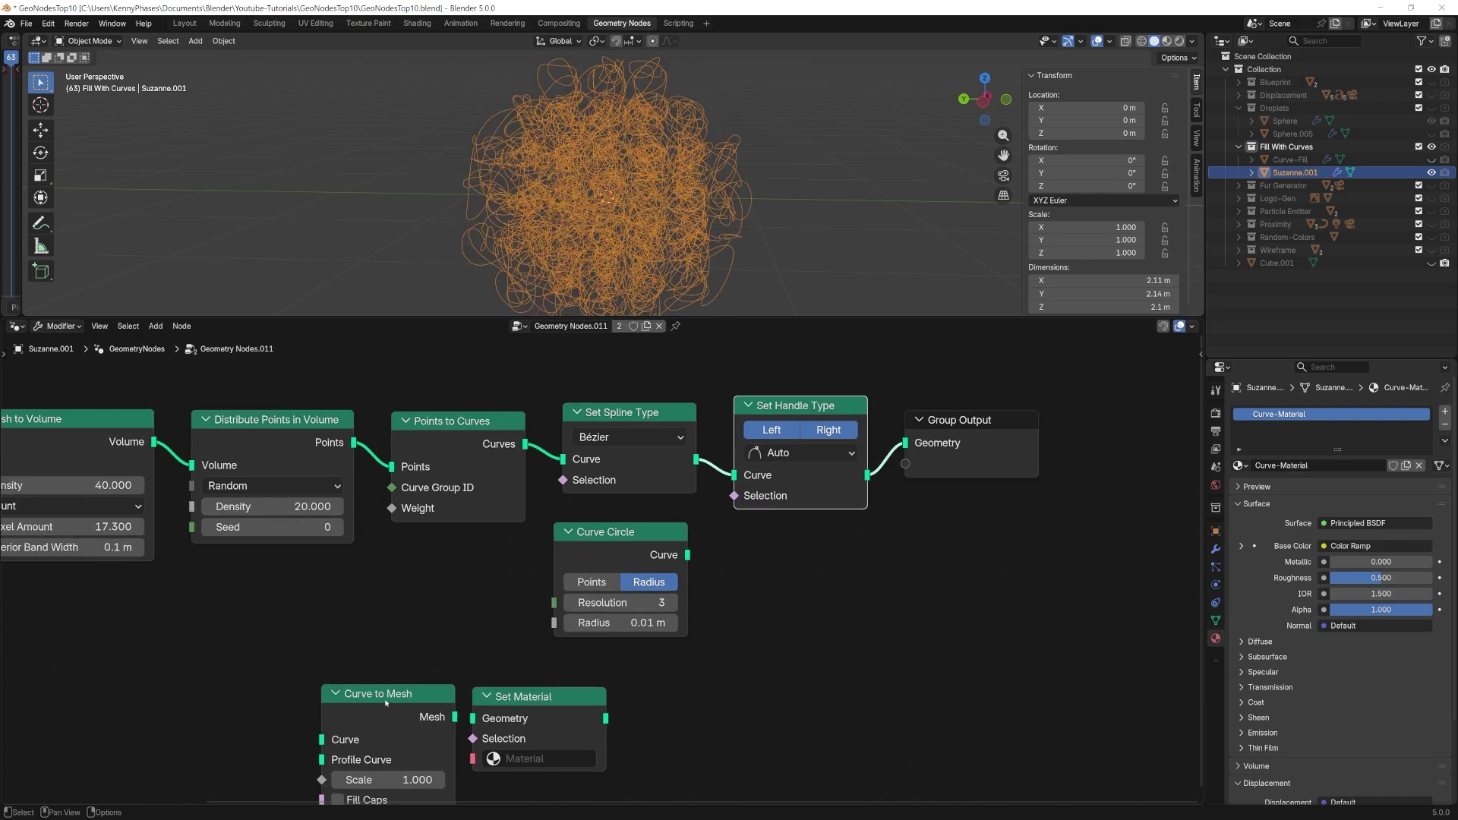
Step: Add Curve to Mesh after Set Handle Type with Curve Circle as Profile Curve, followed by Set Material using Curve-Material
drag(385, 695, 928, 400)
middle_drag(904, 444, 745, 484)
drag(524, 599, 708, 420)
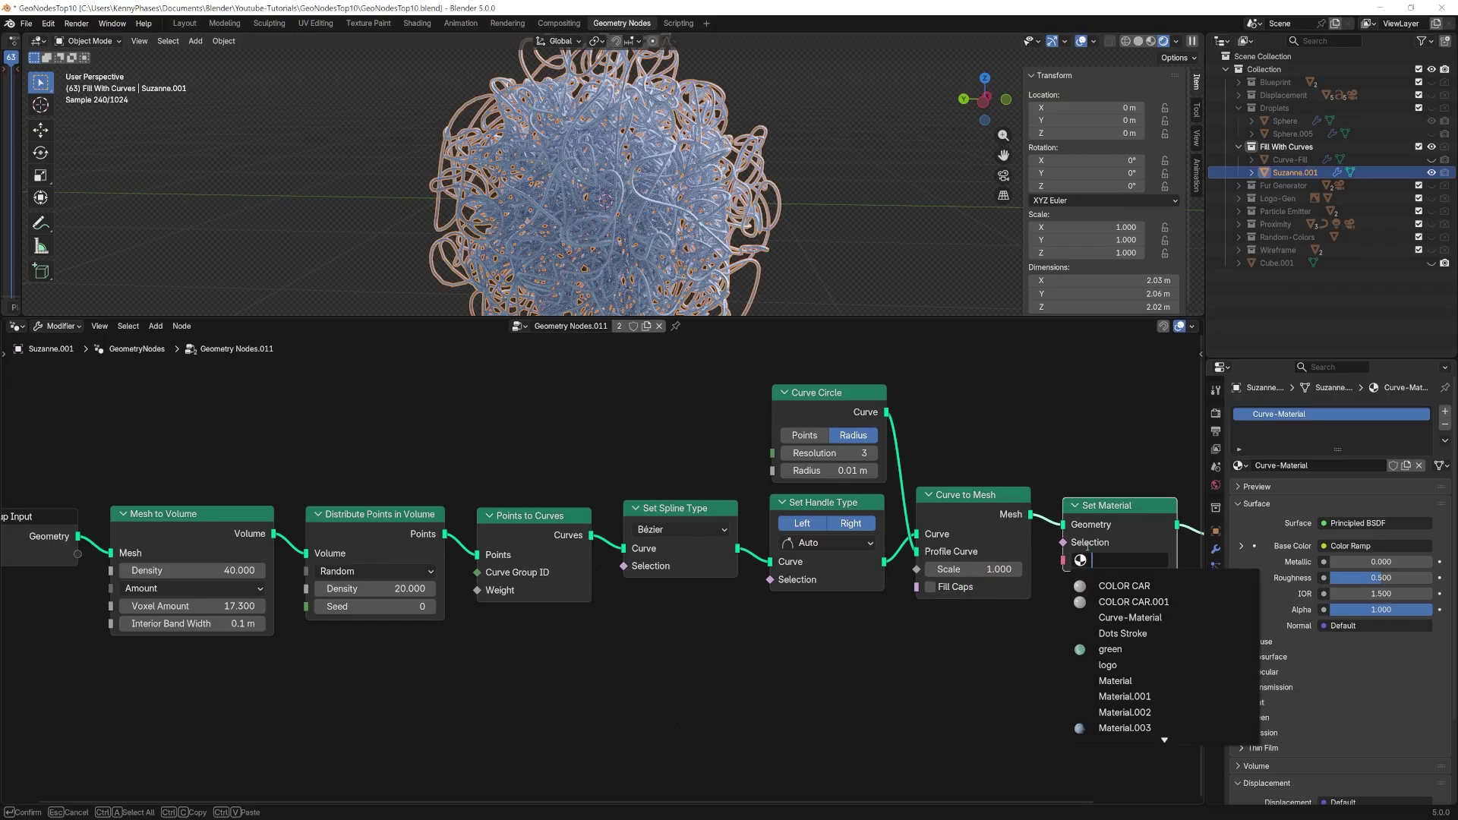
click(1131, 617)
Step: Open the Shading workspace and rearrange Curve-Material's Texture Coordinate, Color Ramp and Material Output nodes around the Principled BSDF
click(417, 23)
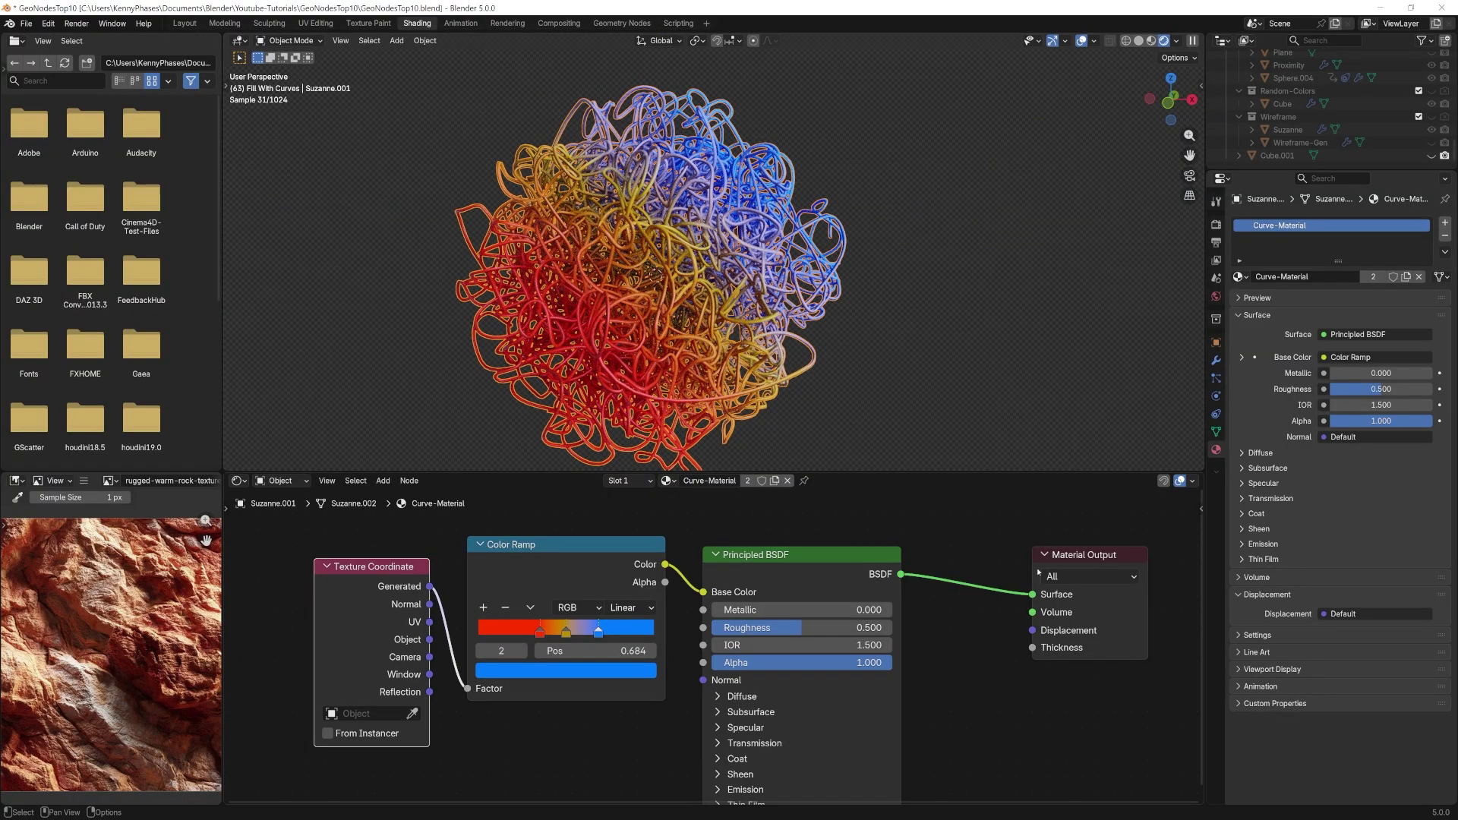
drag(1082, 563, 977, 561)
scroll(964, 577, up, 1)
middle_drag(881, 600, 952, 612)
drag(597, 549, 607, 561)
drag(417, 572, 434, 561)
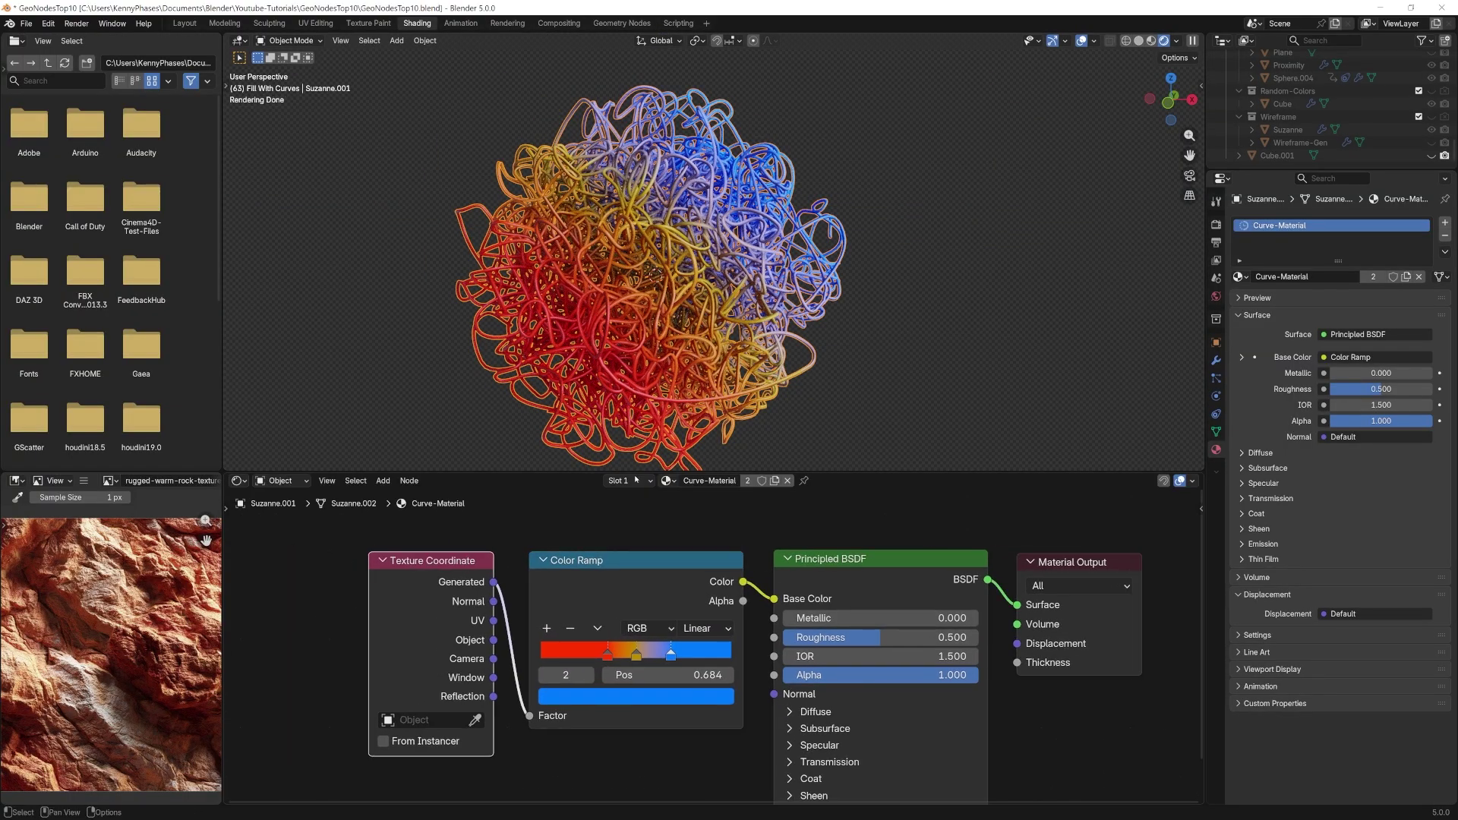
scroll(798, 228, up, 1)
middle_drag(803, 222, 731, 228)
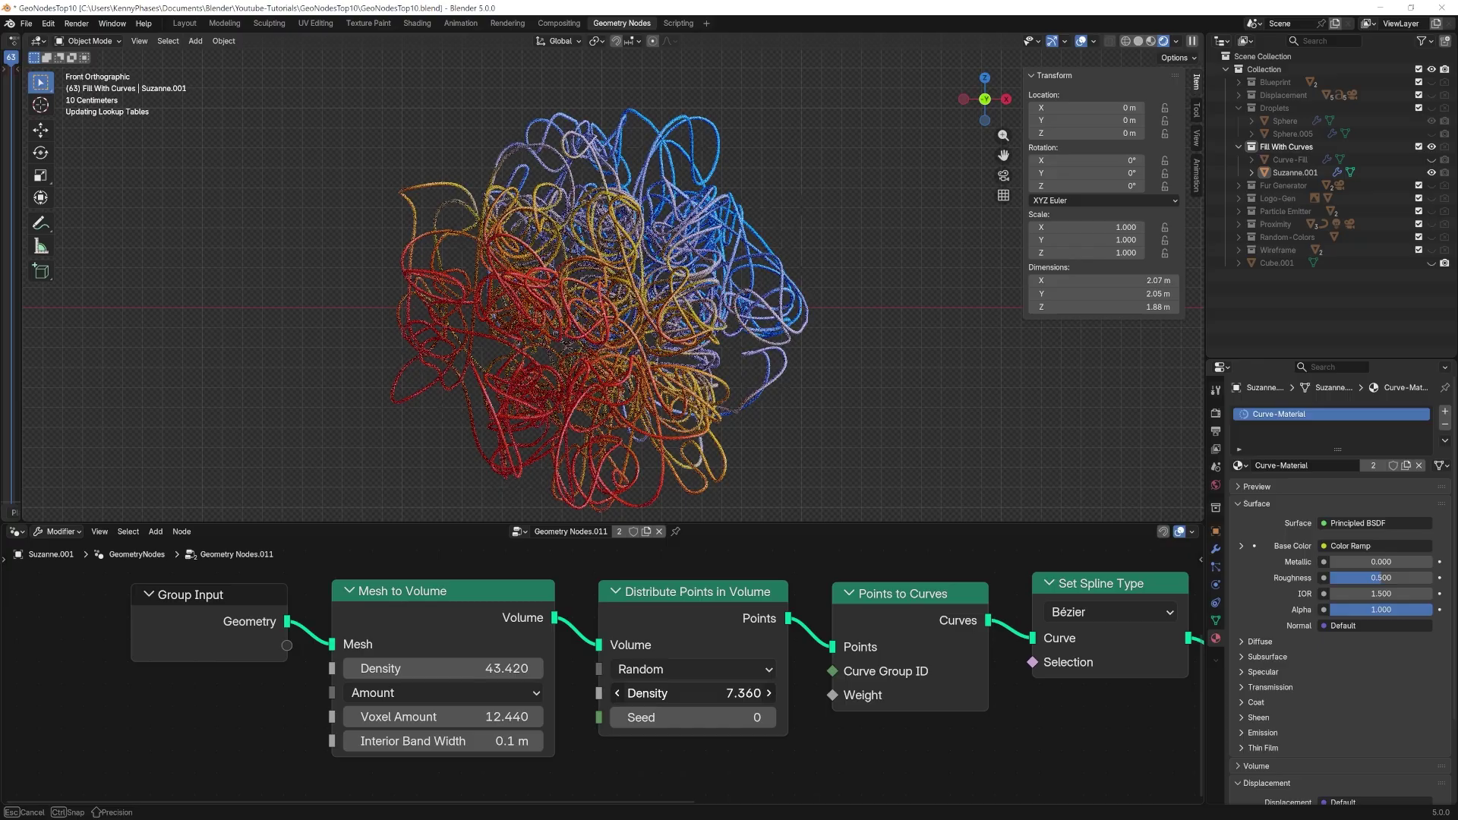
Step: Set Mesh to Volume's Density to 51.480 and Voxel Amount to 27.210, and Distribute Points in Volume's Density to 14.930
drag(441, 669, 533, 668)
drag(691, 693, 733, 693)
drag(425, 717, 465, 717)
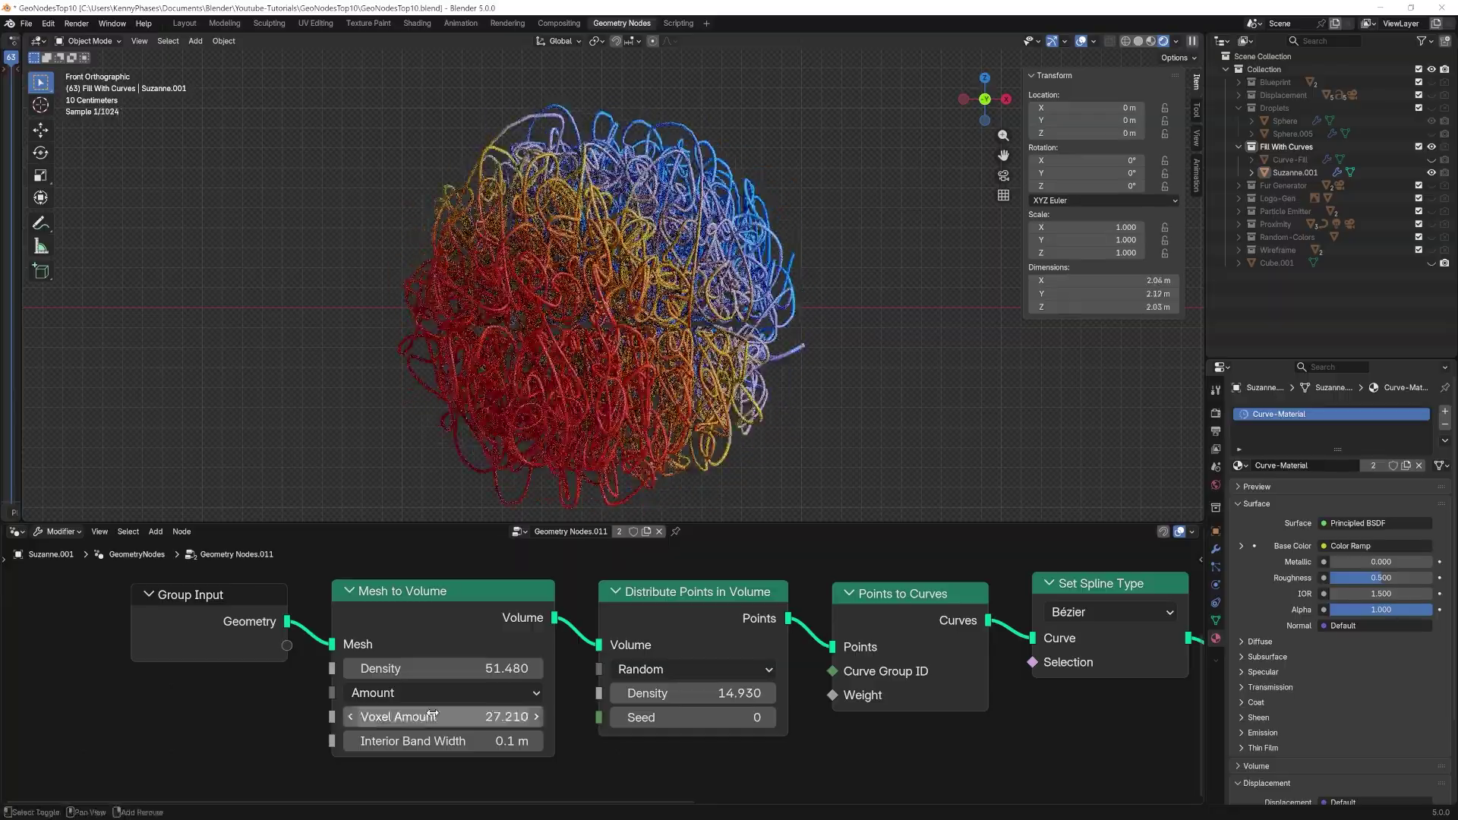